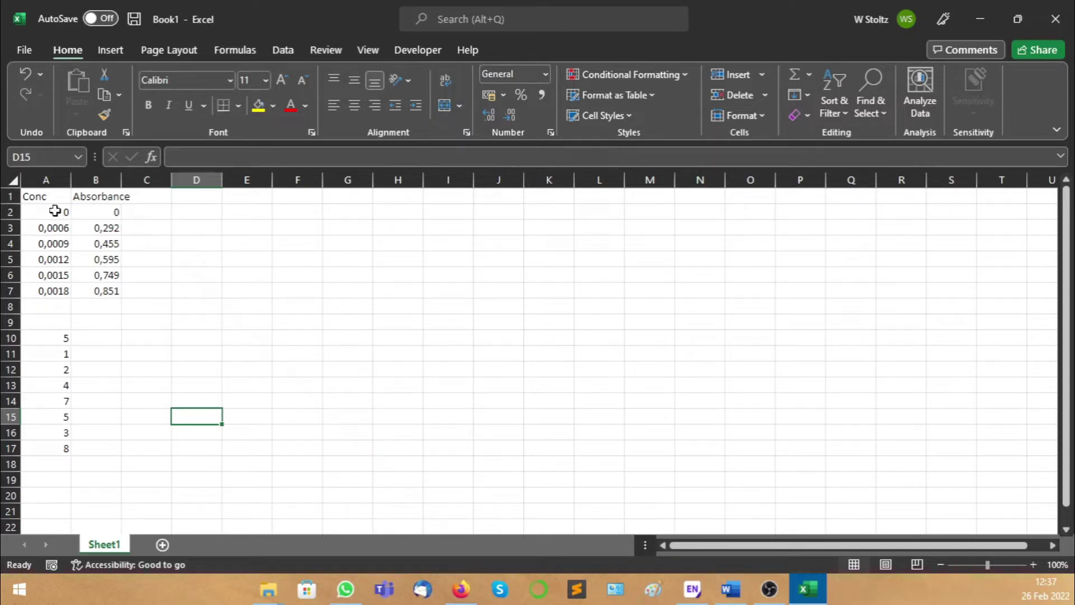
{"action": "left_click_drag", "start_coordinate": [52, 203], "coordinate": [54, 290]}
{"action": "left_click_drag", "start_coordinate": [116, 209], "coordinate": [112, 300]}
{"action": "left_click", "coordinate": [169, 281]}
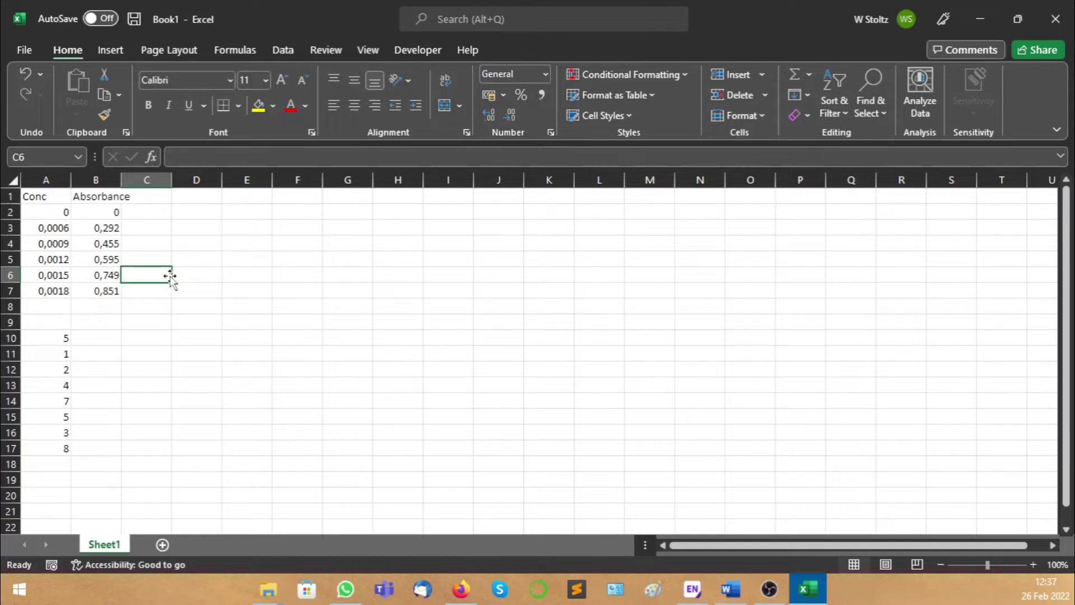
- Select the concentration and absorbance values in A2:B7 and preview a clustered column chart of them
{"action": "left_click", "coordinate": [41, 213]}
{"action": "left_click_drag", "start_coordinate": [41, 213], "coordinate": [92, 290]}
{"action": "left_click", "coordinate": [107, 56]}
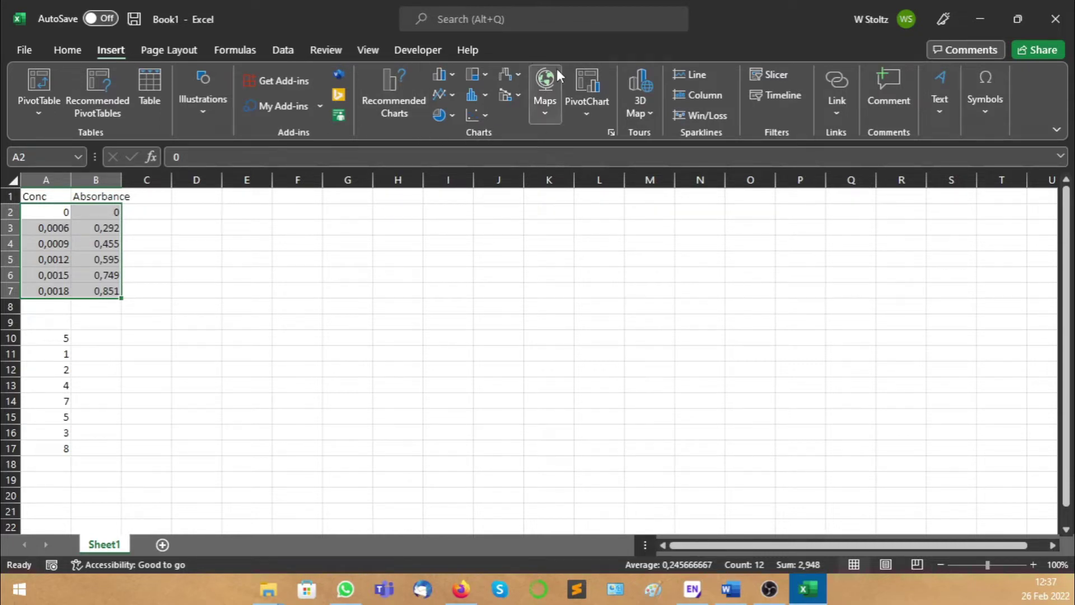
{"action": "left_click", "coordinate": [445, 76]}
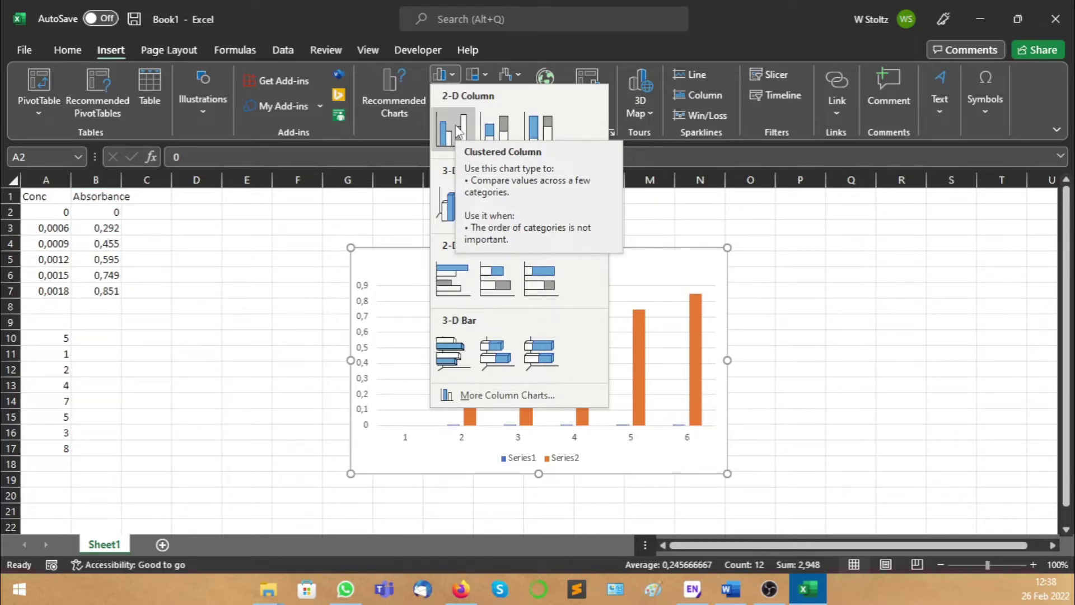
{"action": "left_click", "coordinate": [651, 207]}
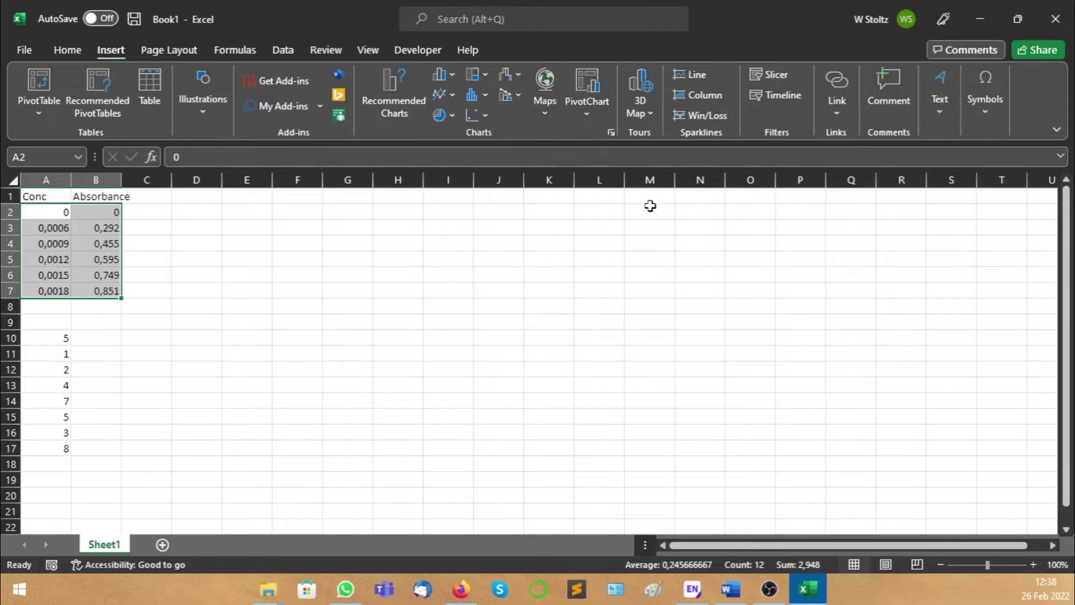
- Try a 100% Stacked Line with Markers chart of the selected data and remove it from the sheet
{"action": "left_click", "coordinate": [446, 94]}
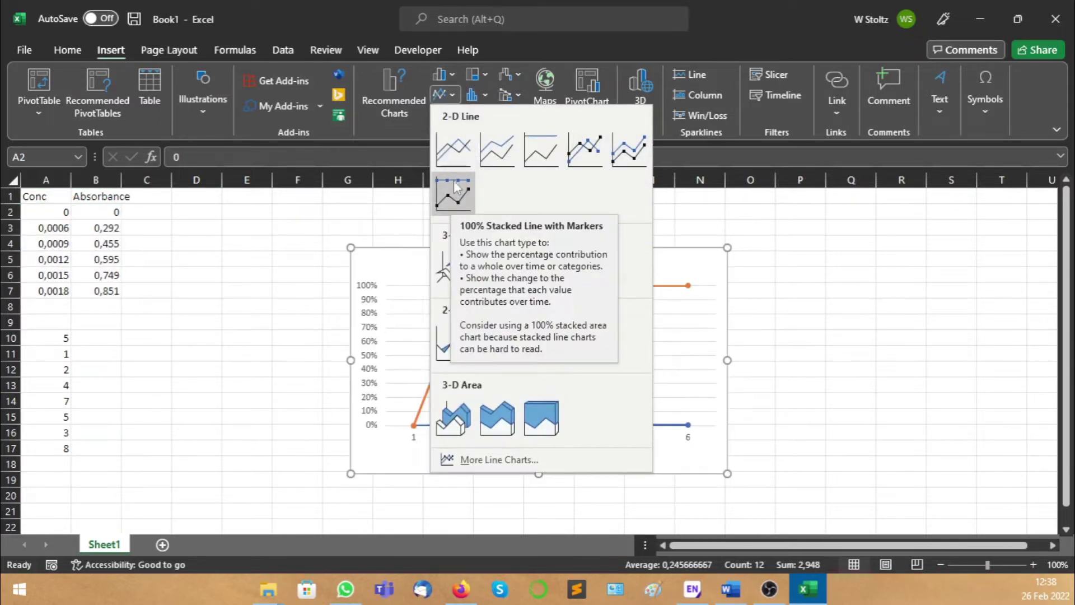
{"action": "left_click", "coordinate": [456, 196]}
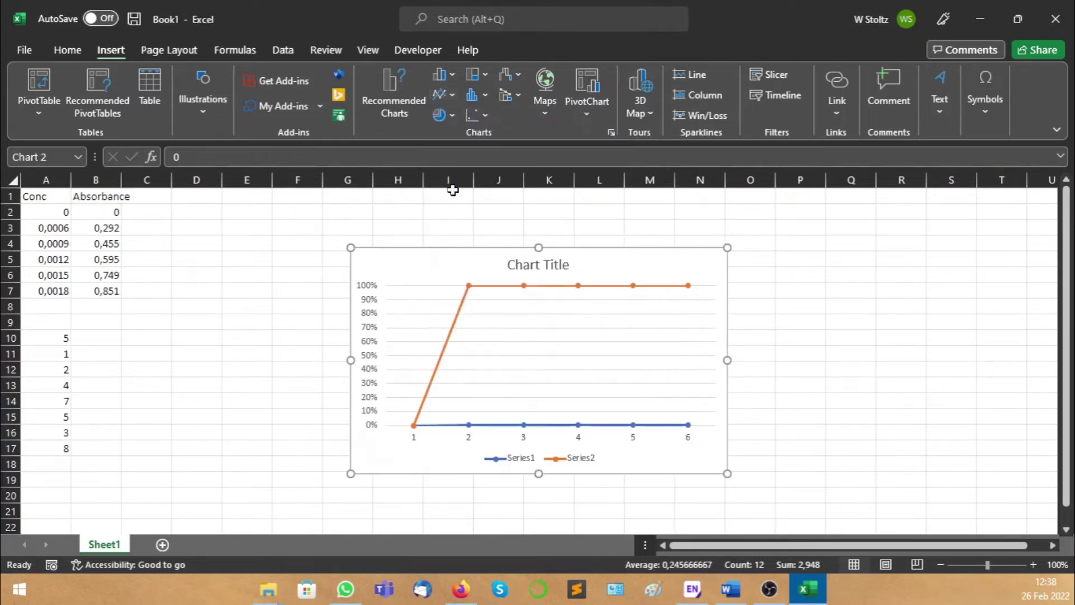
{"action": "left_click_drag", "start_coordinate": [437, 259], "coordinate": [332, 216]}
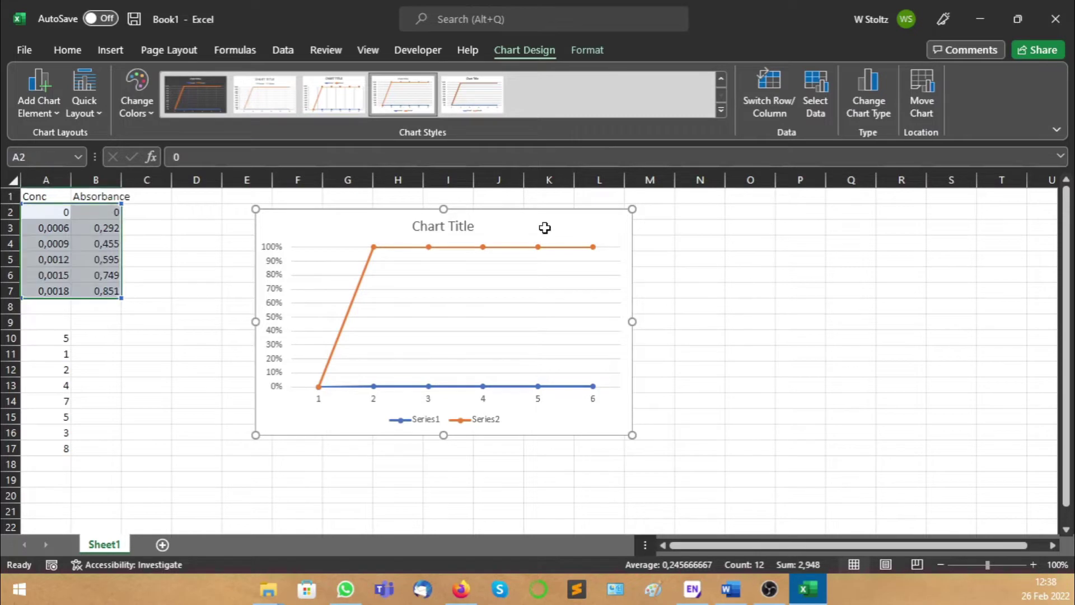
{"action": "key", "text": "Delete"}
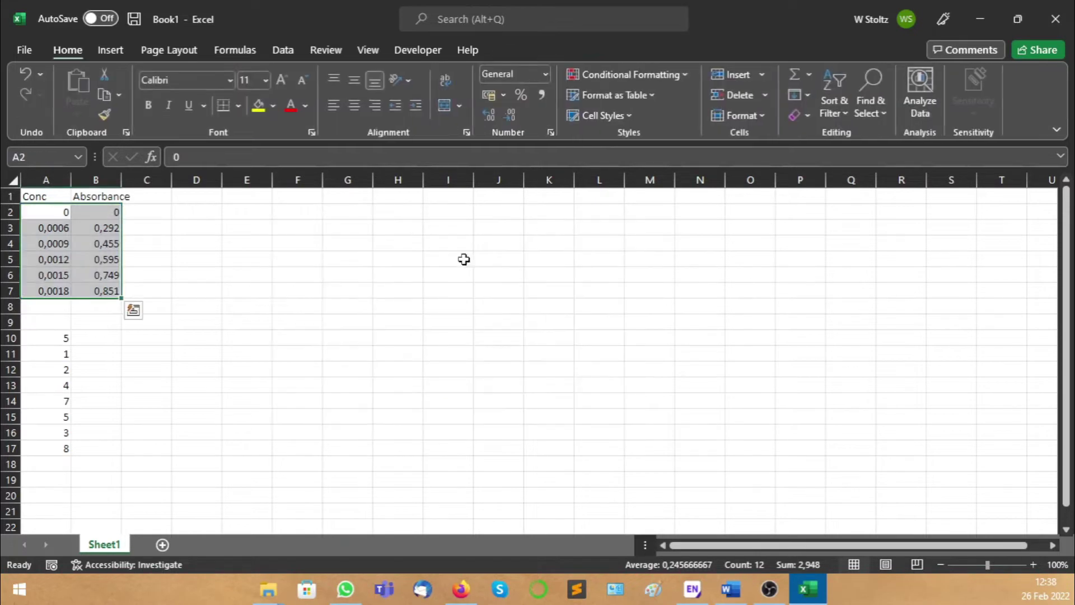
- Browse the recommended charts and the column, line, pie and bar chart types for the selected data
{"action": "left_click", "coordinate": [119, 52]}
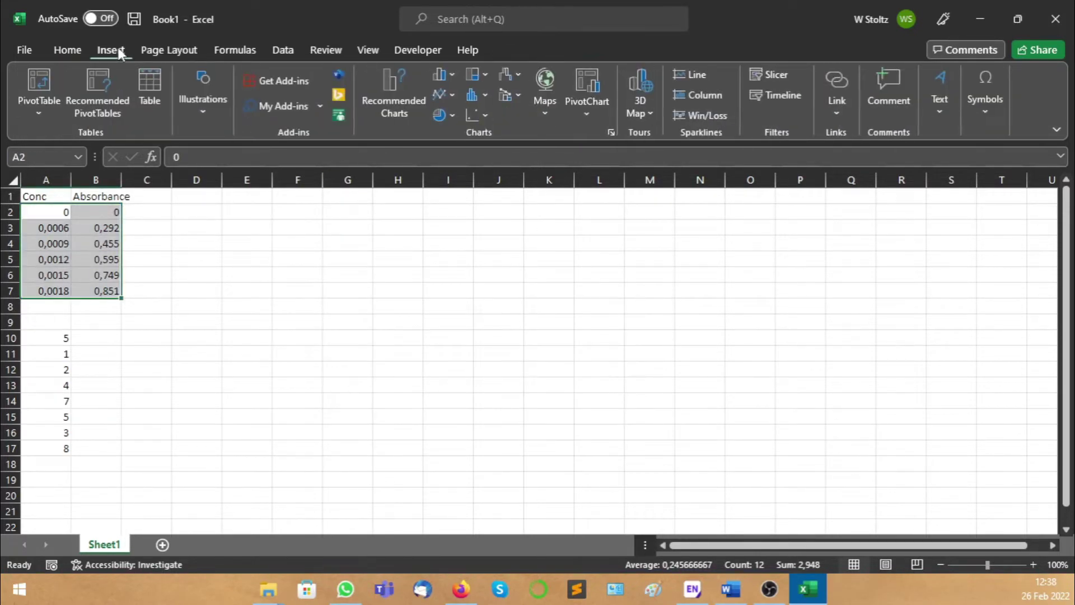
{"action": "left_click", "coordinate": [393, 90]}
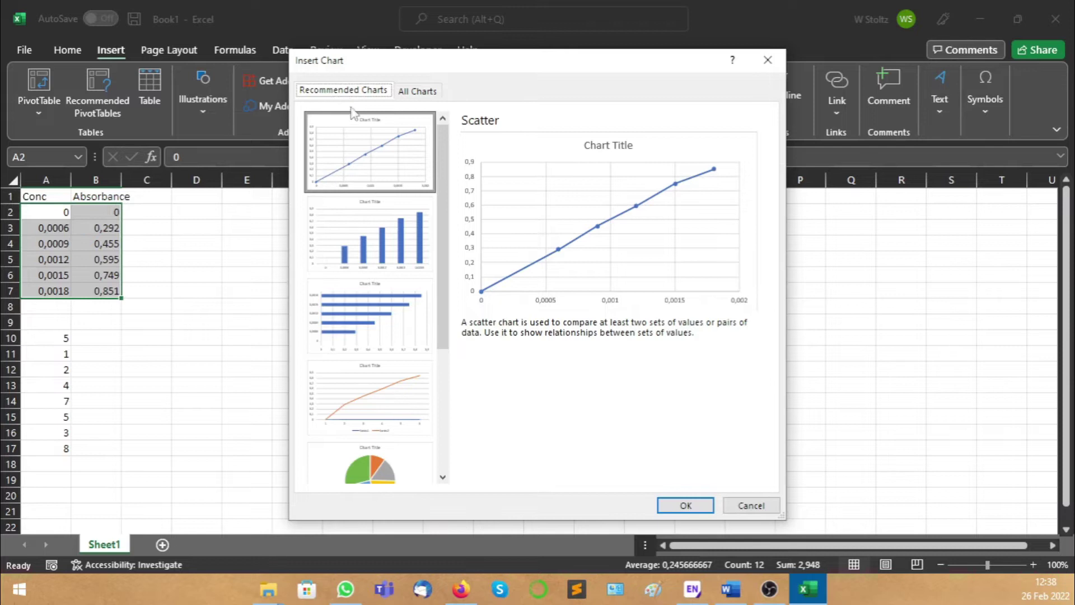
{"action": "scroll", "coordinate": [386, 176], "scroll_direction": "down", "scroll_amount": 3}
{"action": "scroll", "coordinate": [388, 176], "scroll_direction": "up", "scroll_amount": 3}
{"action": "left_click", "coordinate": [420, 94]}
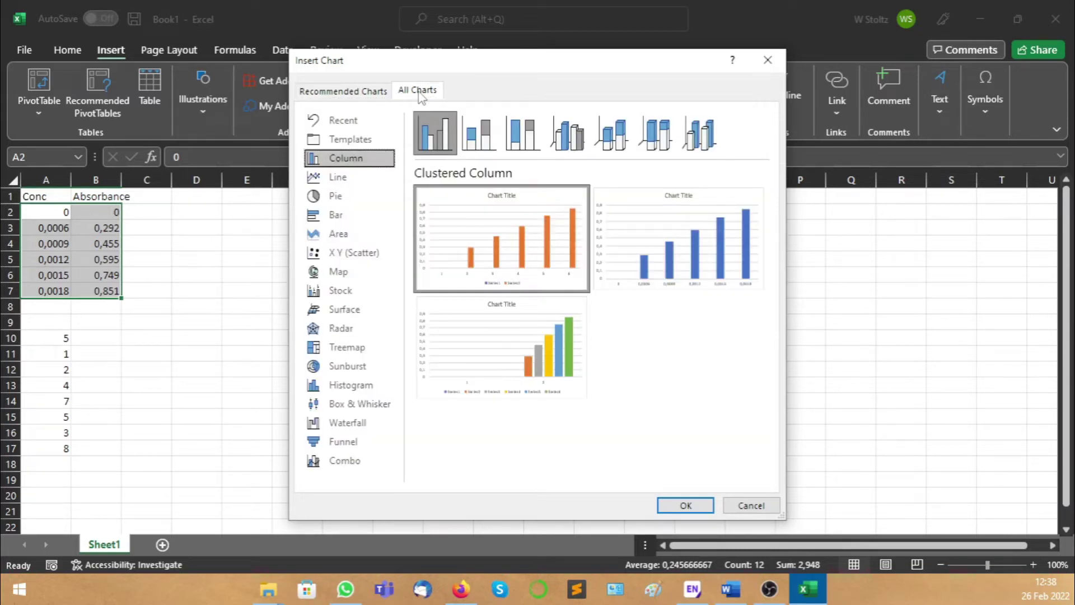
{"action": "mouse_move", "coordinate": [531, 379]}
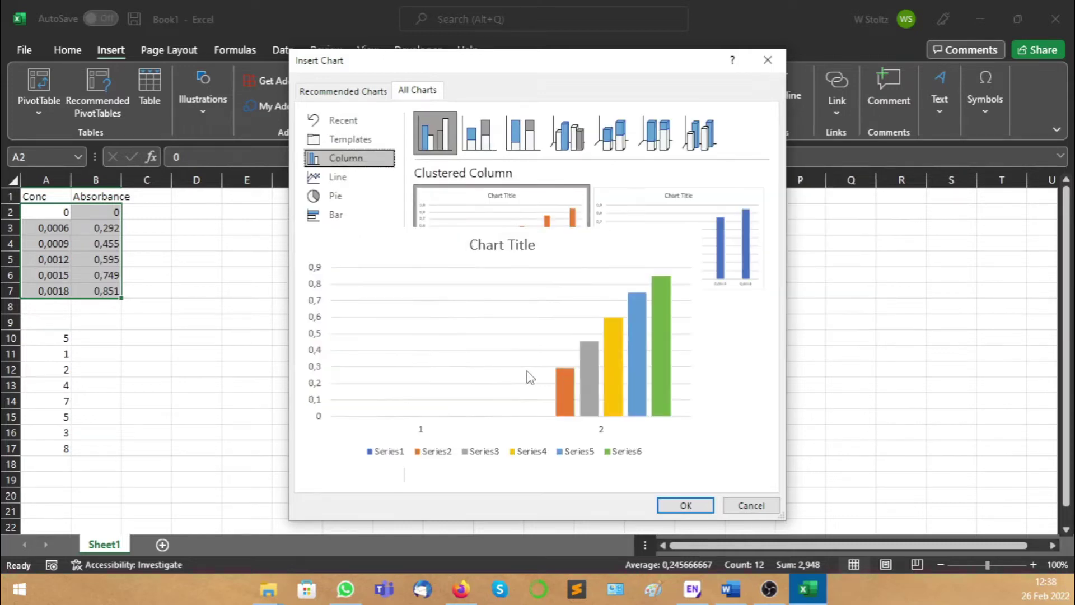
{"action": "left_click", "coordinate": [337, 177]}
{"action": "mouse_move", "coordinate": [567, 258]}
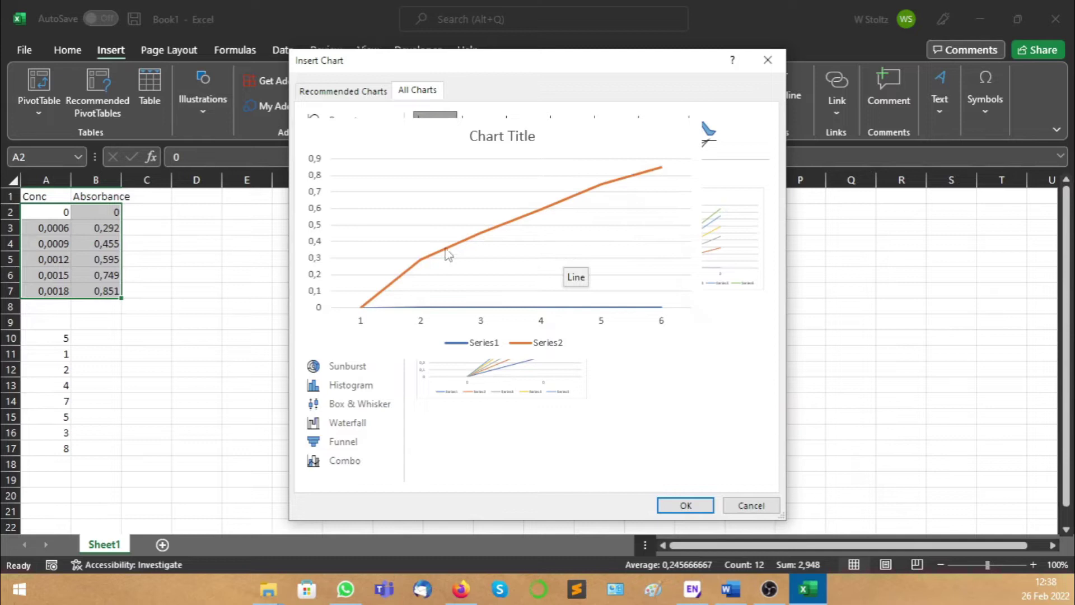
{"action": "left_click", "coordinate": [377, 202]}
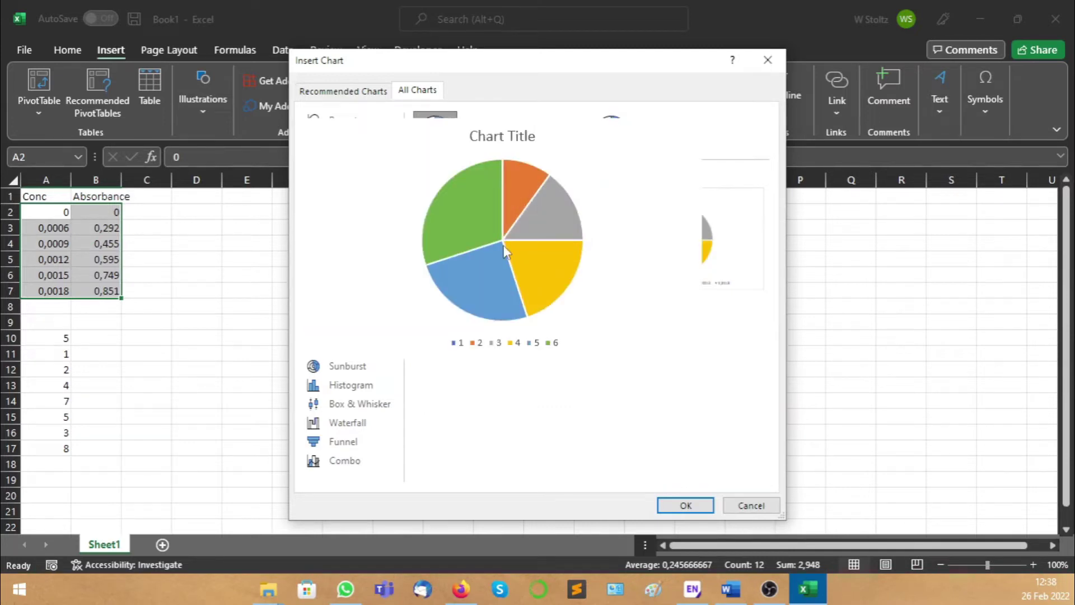
{"action": "left_click", "coordinate": [342, 216]}
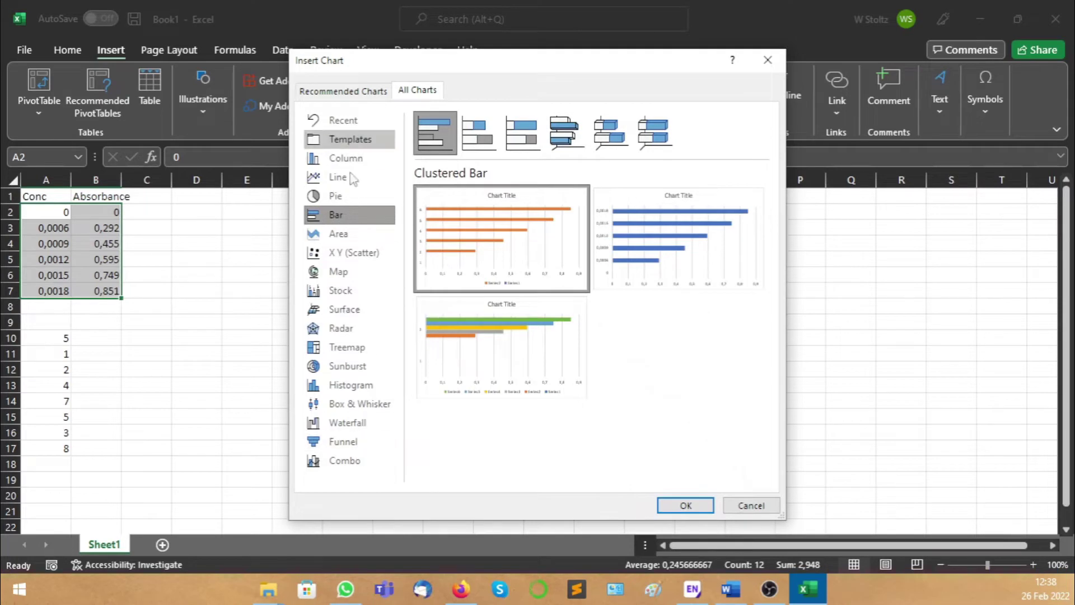
- Insert the recommended Scatter chart and place it, slightly enlarged, beside the data across columns D to L
{"action": "left_click", "coordinate": [341, 91]}
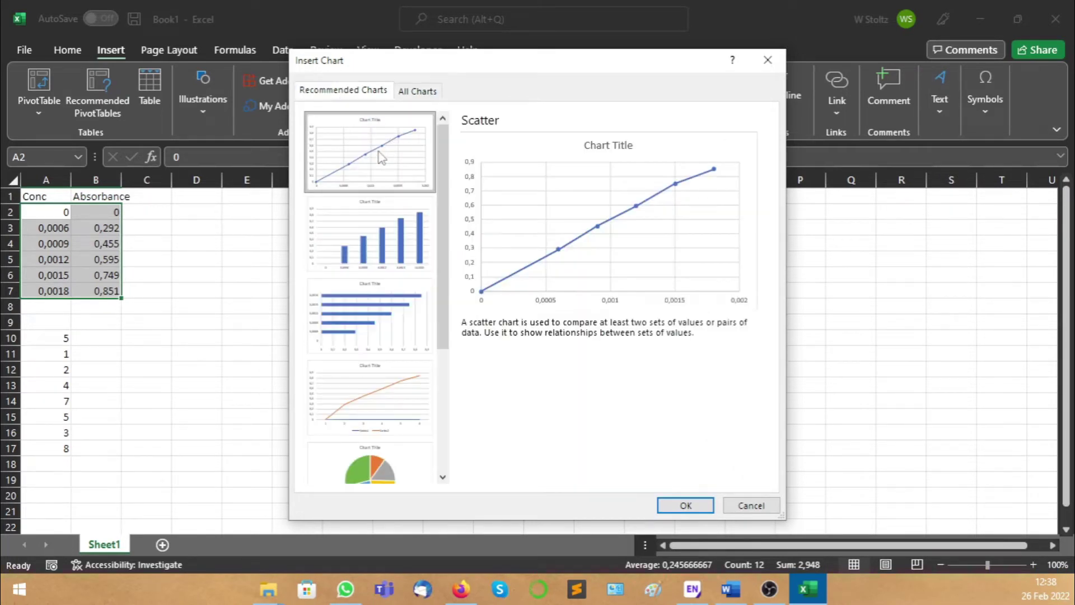
{"action": "left_click", "coordinate": [685, 509]}
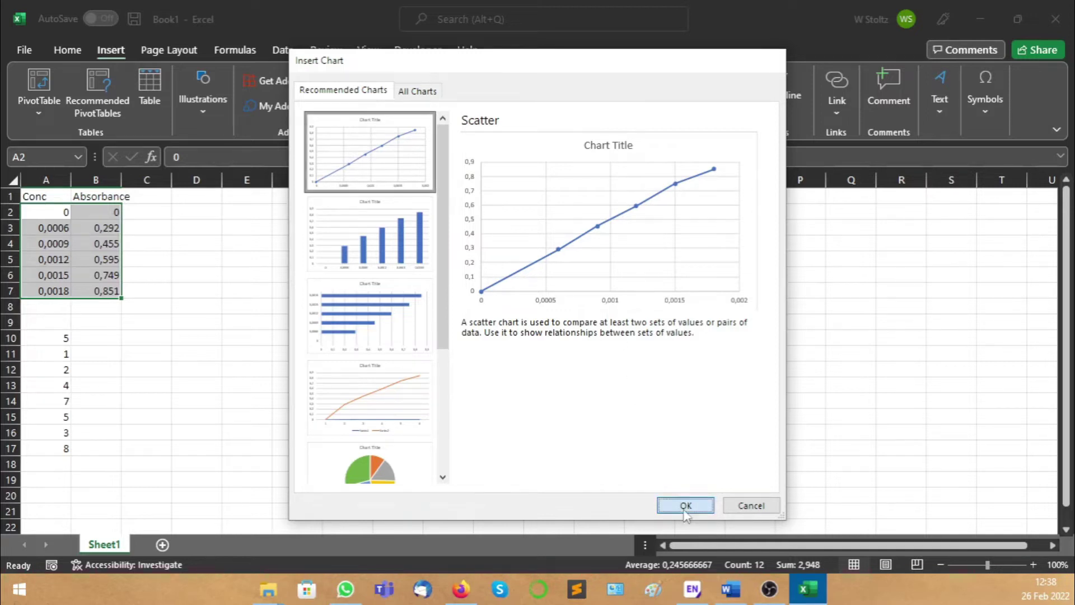
{"action": "left_click_drag", "start_coordinate": [727, 473], "coordinate": [785, 498]}
{"action": "left_click_drag", "start_coordinate": [459, 264], "coordinate": [284, 204]}
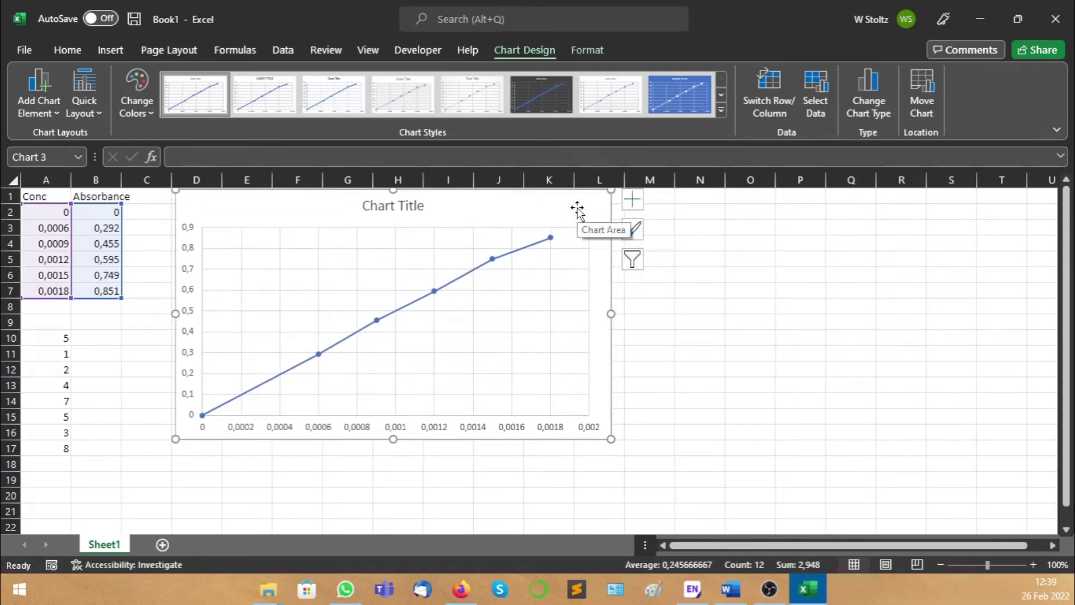
- Apply the dark grey chart style to the scatter chart and shift the chart slightly down
{"action": "left_click", "coordinate": [634, 230]}
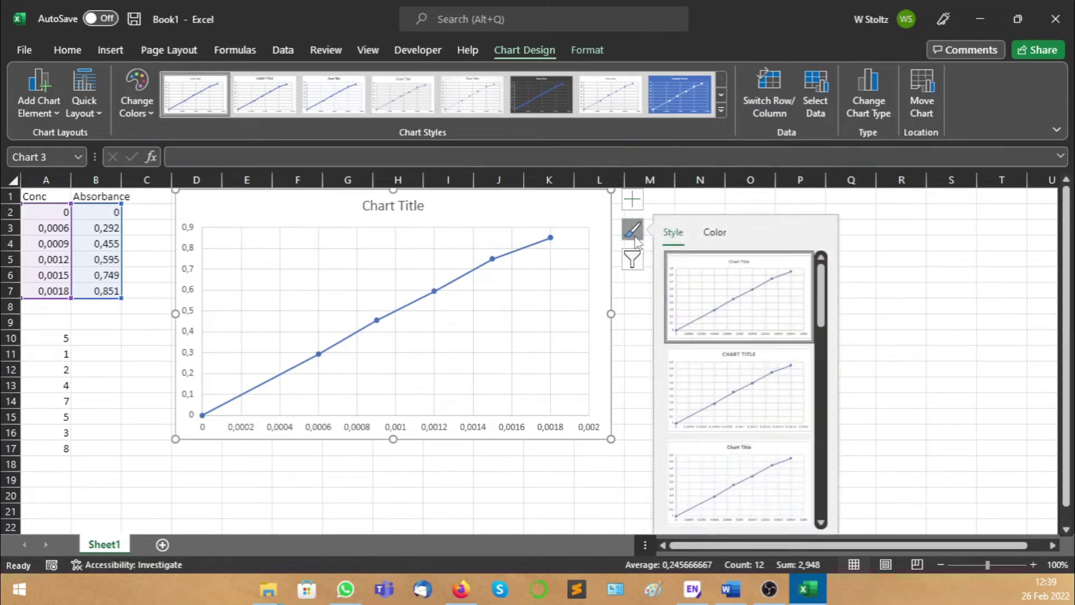
{"action": "scroll", "coordinate": [726, 286], "scroll_direction": "down", "scroll_amount": 5}
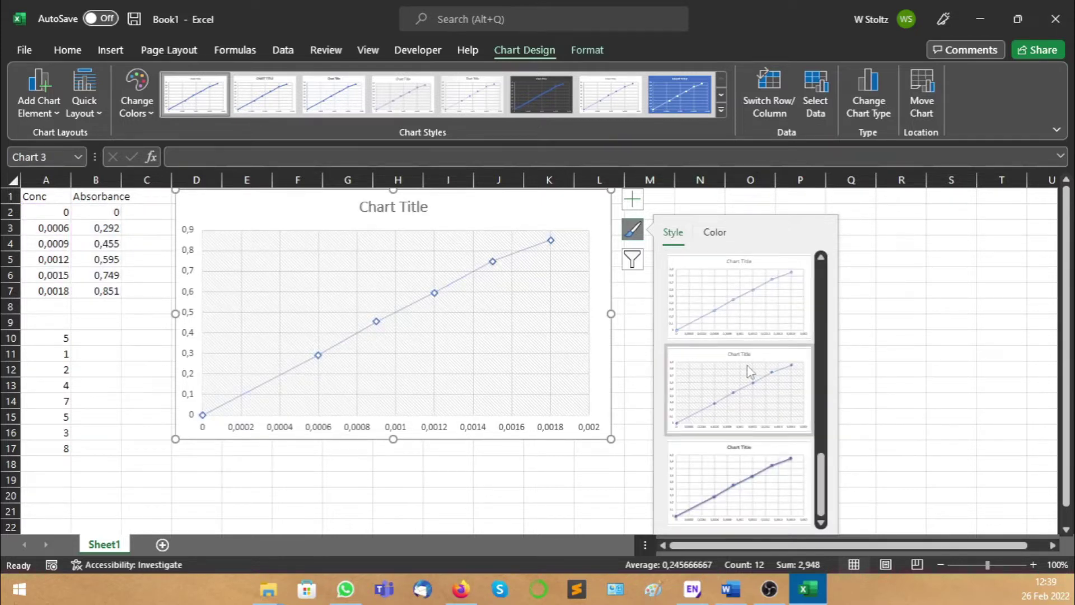
{"action": "scroll", "coordinate": [749, 372], "scroll_direction": "up", "scroll_amount": 1}
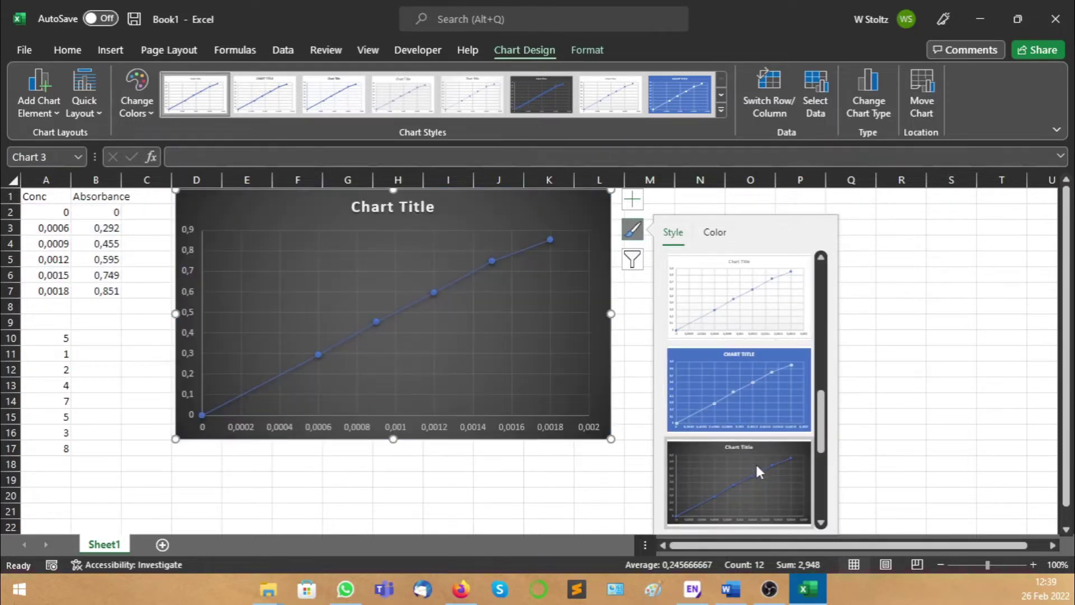
{"action": "left_click", "coordinate": [749, 453]}
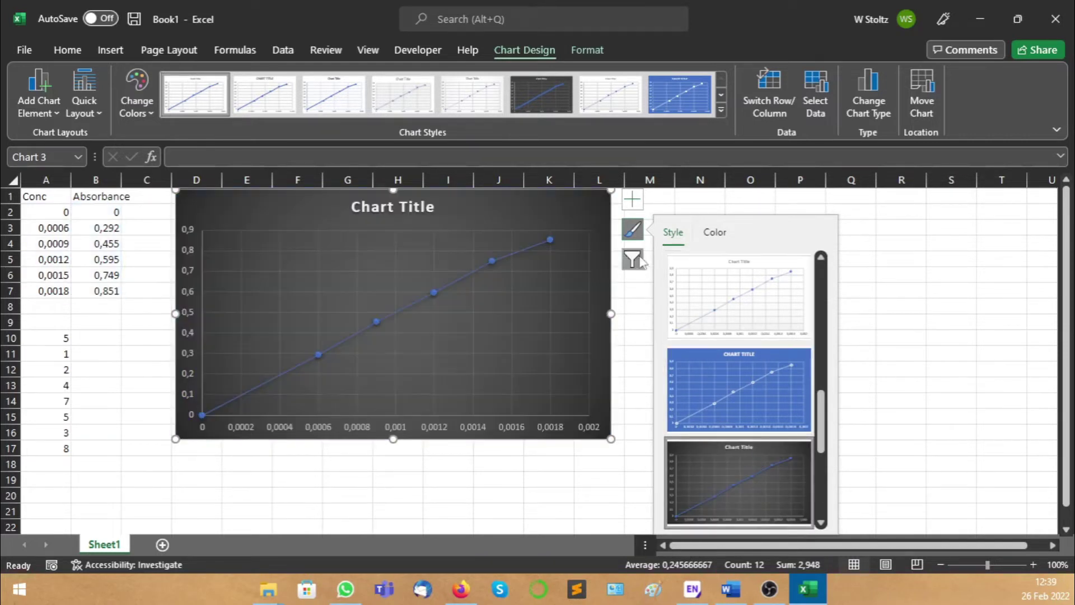
{"action": "left_click", "coordinate": [632, 229]}
{"action": "mouse_move", "coordinate": [508, 207]}
{"action": "left_mouse_down"}
{"action": "mouse_move", "coordinate": [513, 227]}
{"action": "mouse_move", "coordinate": [506, 222]}
{"action": "left_mouse_up"}
- Replace the chart title with "Conc agains absorbance"
{"action": "left_click", "coordinate": [419, 226]}
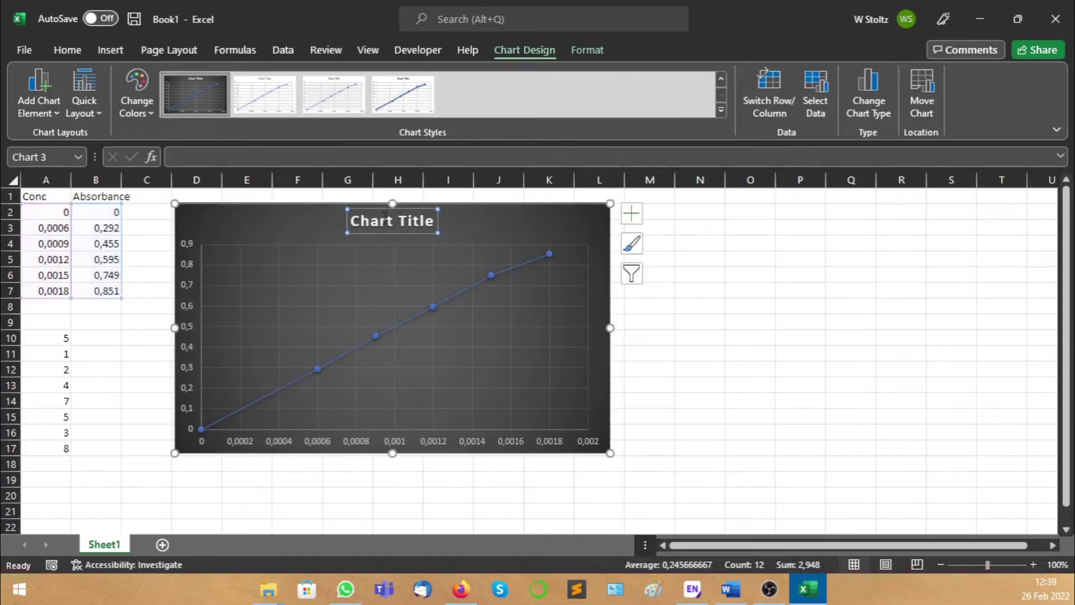
{"action": "left_click", "coordinate": [410, 221]}
{"action": "double_click", "coordinate": [410, 221]}
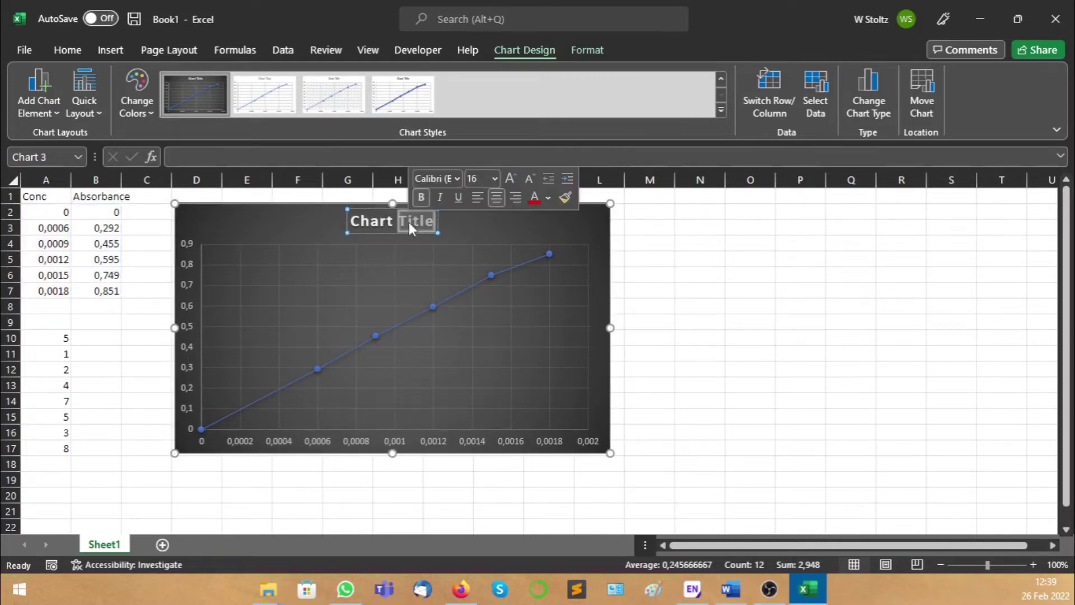
{"action": "triple_click", "coordinate": [409, 223]}
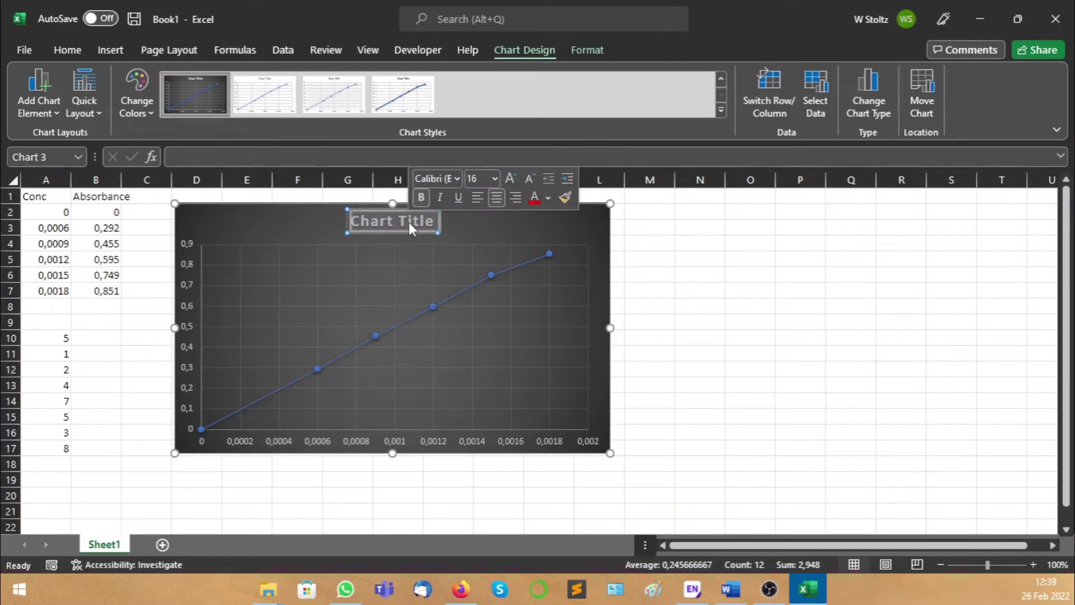
{"action": "type", "text": "Conc agains absrobance"}
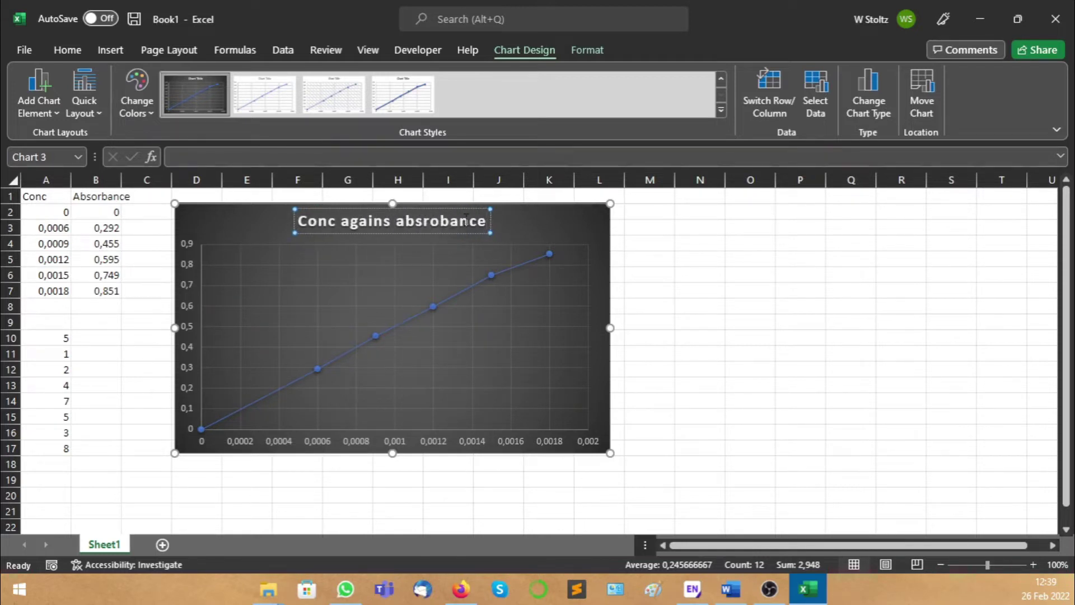
{"action": "key", "text": "BackSpace"}
{"action": "key", "text": "BackSpace"}
{"action": "key", "text": "BackSpace"}
{"action": "key", "text": "BackSpace"}
{"action": "key", "text": "BackSpace"}
{"action": "key", "text": "BackSpace"}
{"action": "key", "text": "BackSpace"}
{"action": "key", "text": "BackSpace"}
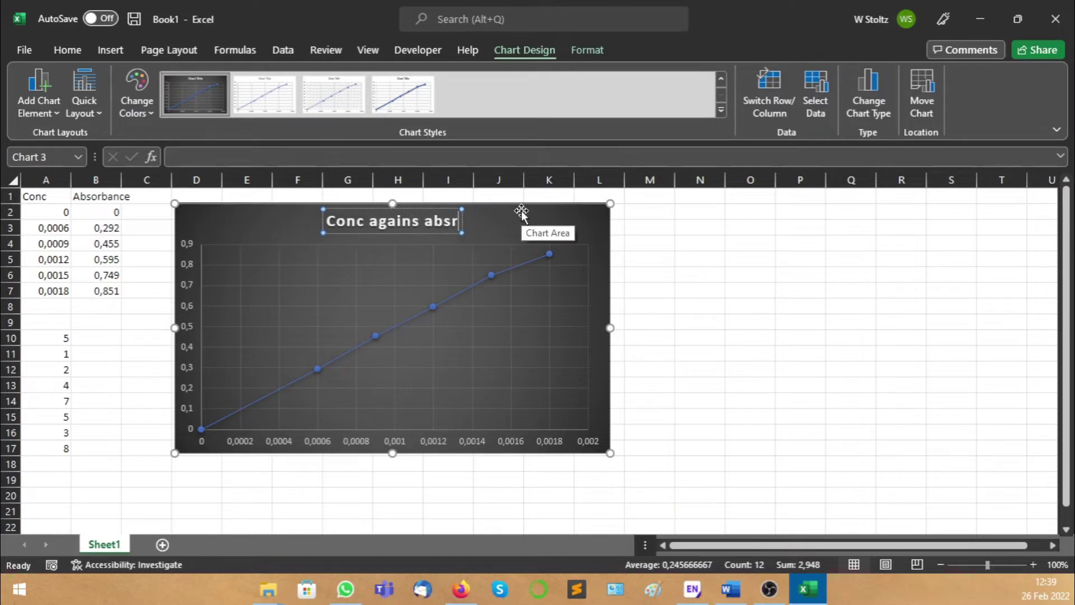
{"action": "type", "text": "sorbance"}
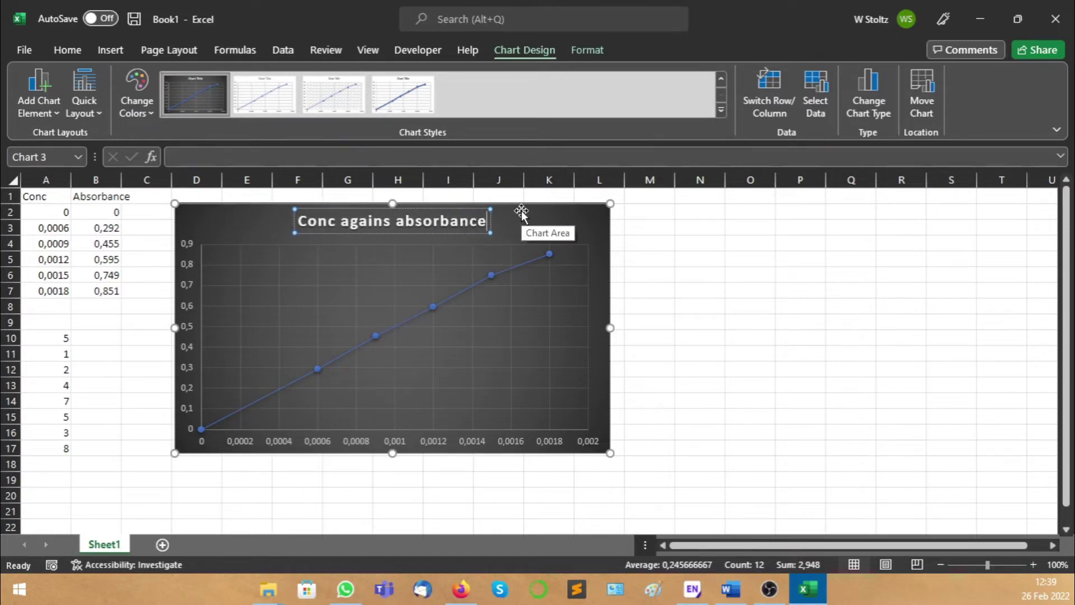
{"action": "left_click", "coordinate": [750, 292]}
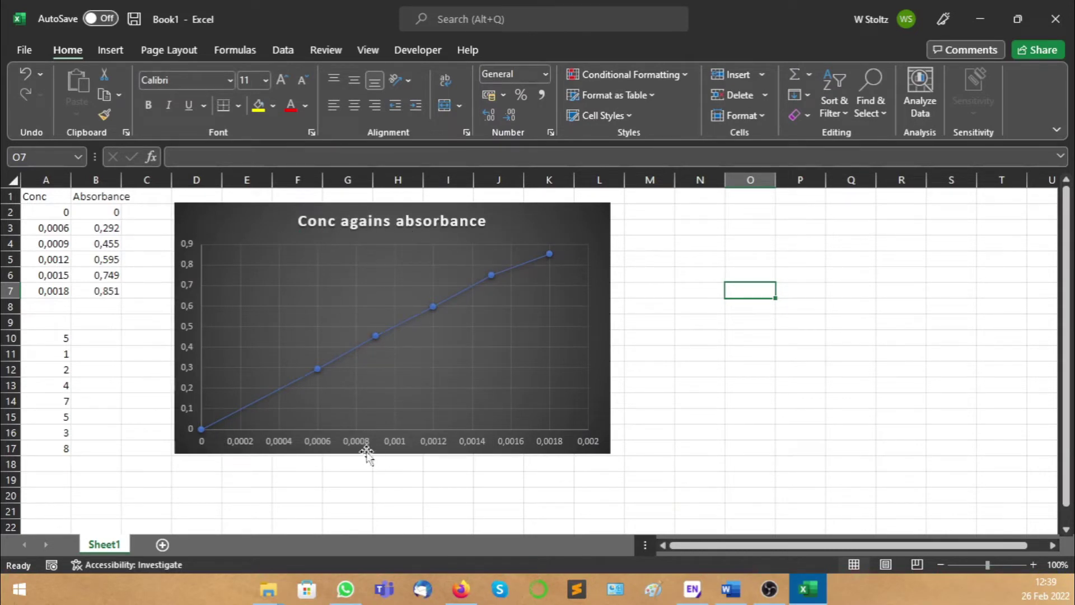
- Add axis titles to the scatter chart
{"action": "left_click", "coordinate": [589, 222]}
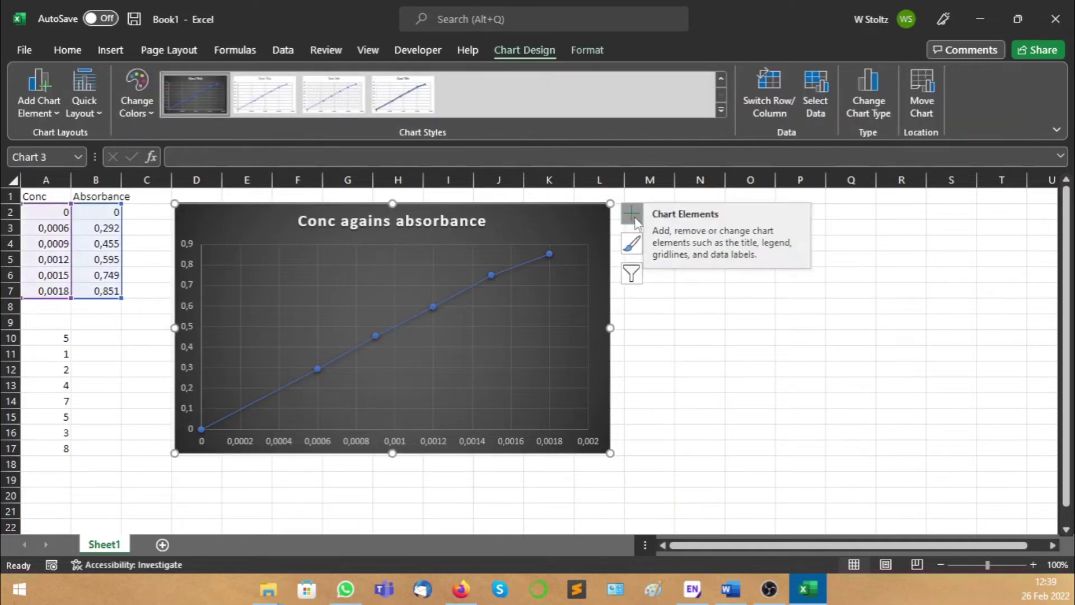
{"action": "left_click", "coordinate": [634, 220]}
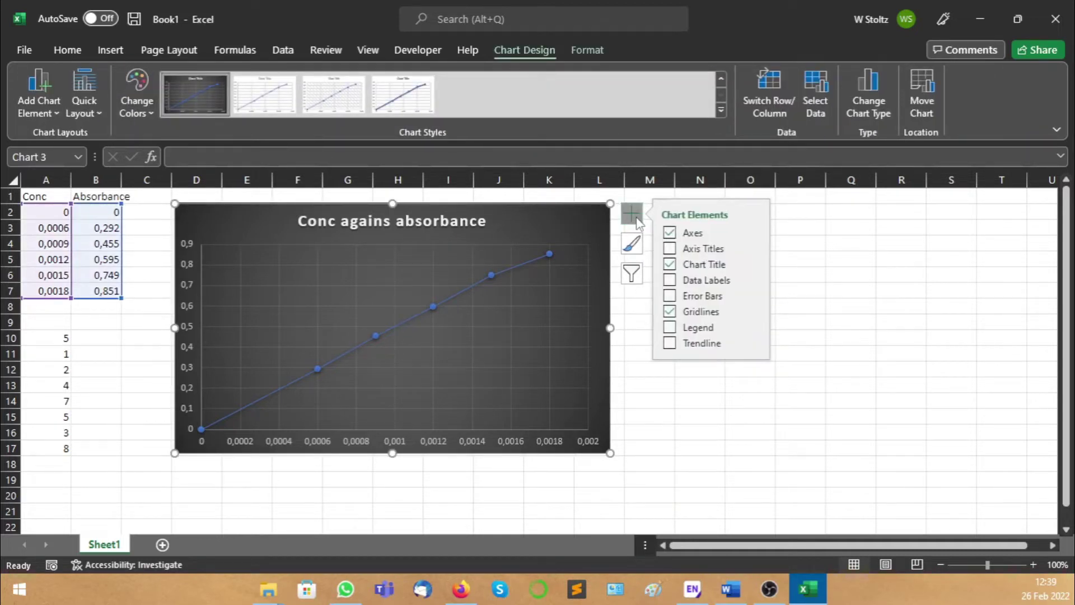
{"action": "left_click", "coordinate": [669, 249]}
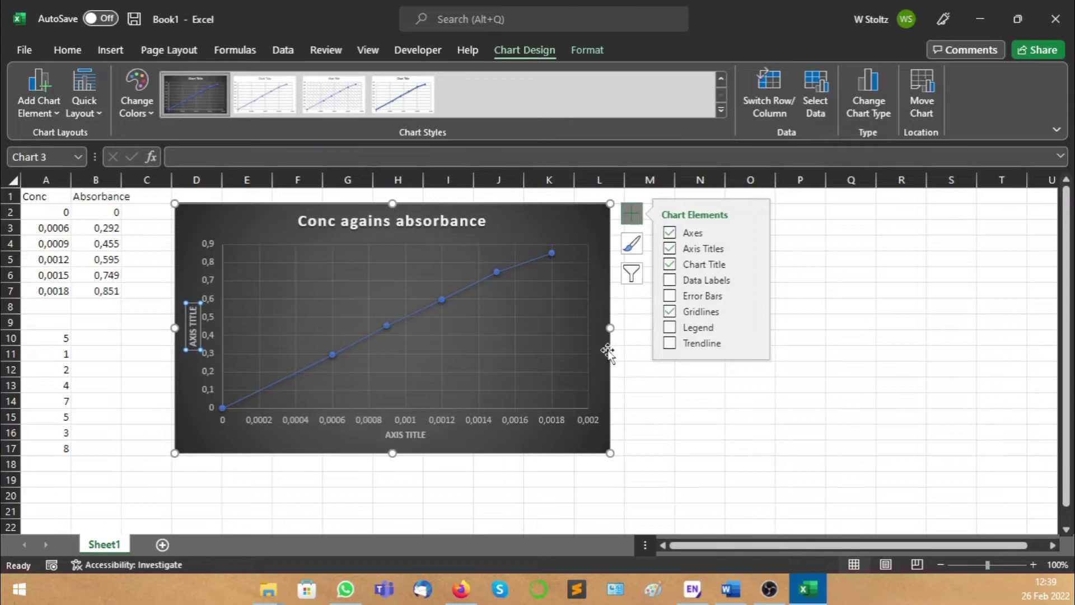
- Rename the horizontal axis title as "Conc"
{"action": "left_click", "coordinate": [399, 436]}
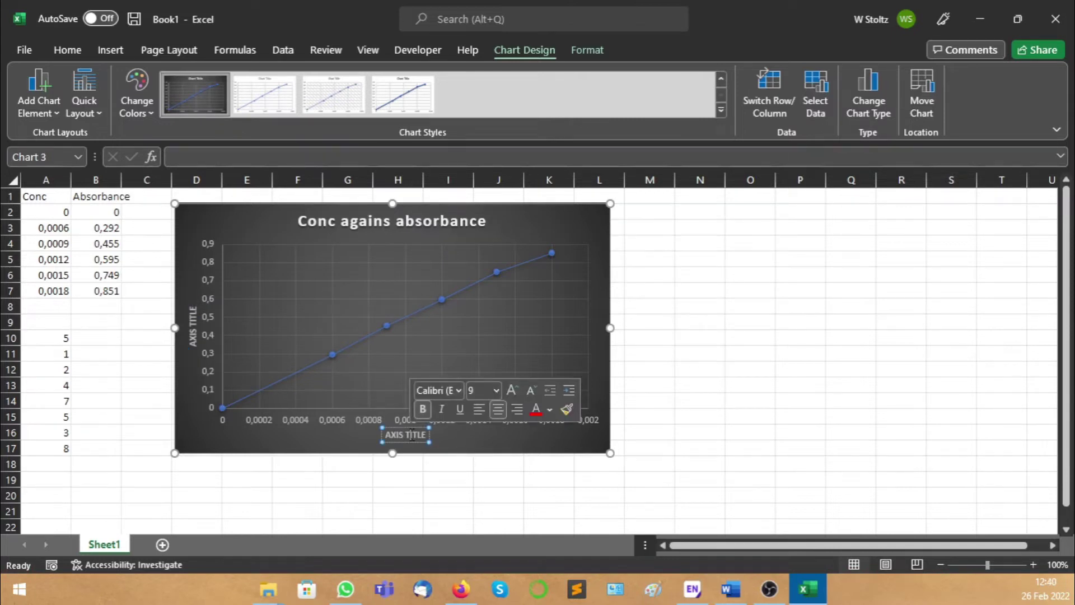
{"action": "double_click", "coordinate": [416, 435]}
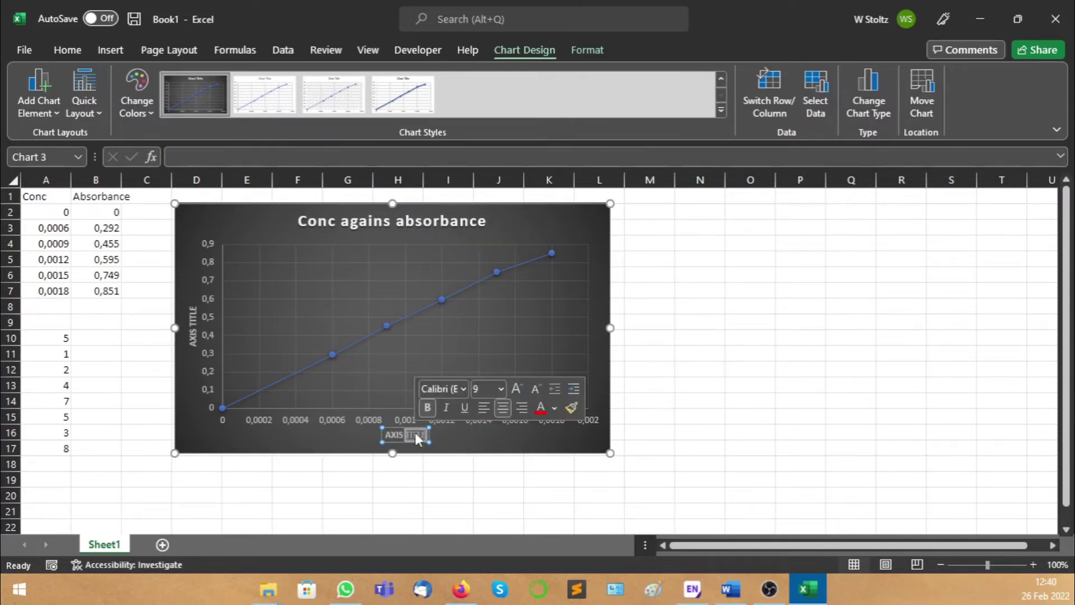
{"action": "type", "text": "Conc"}
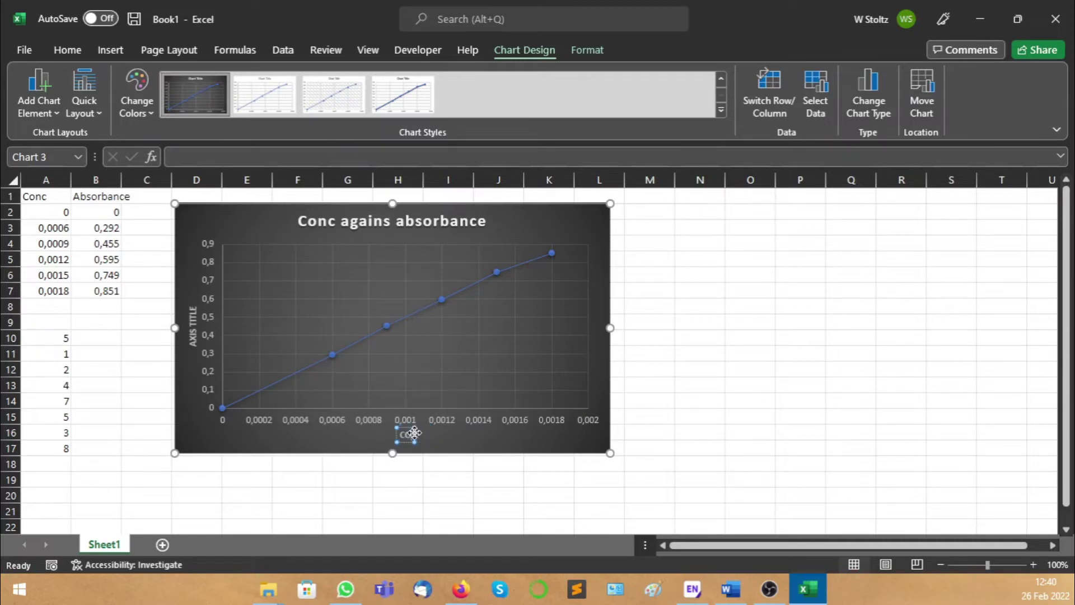
- Rename the vertical axis title of the scatter chart as "Absorbance"
{"action": "left_click", "coordinate": [193, 333]}
{"action": "double_click", "coordinate": [193, 336]}
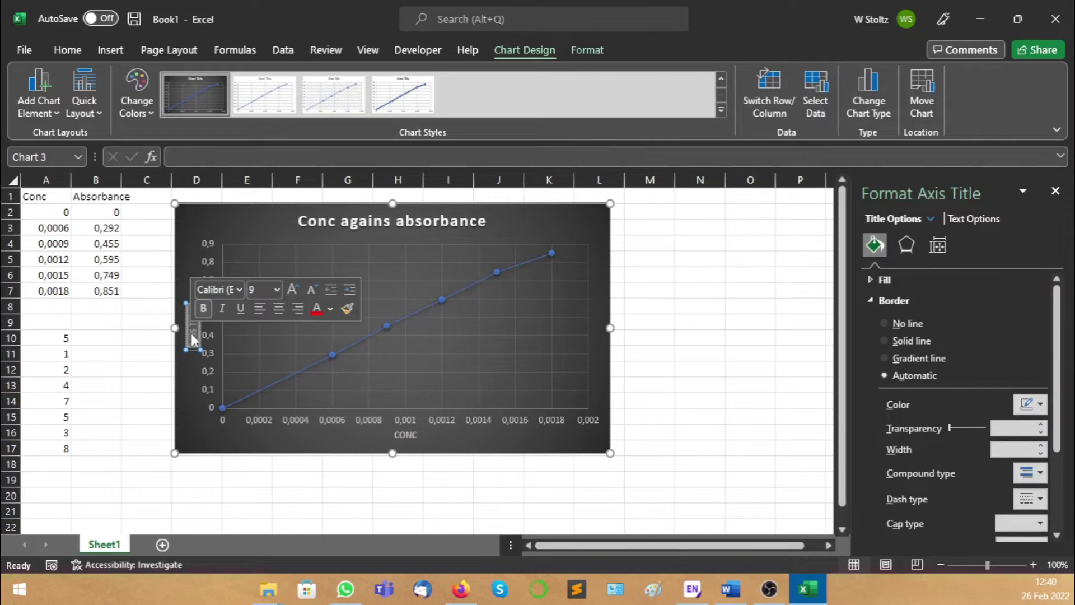
{"action": "type", "text": "Absorbance"}
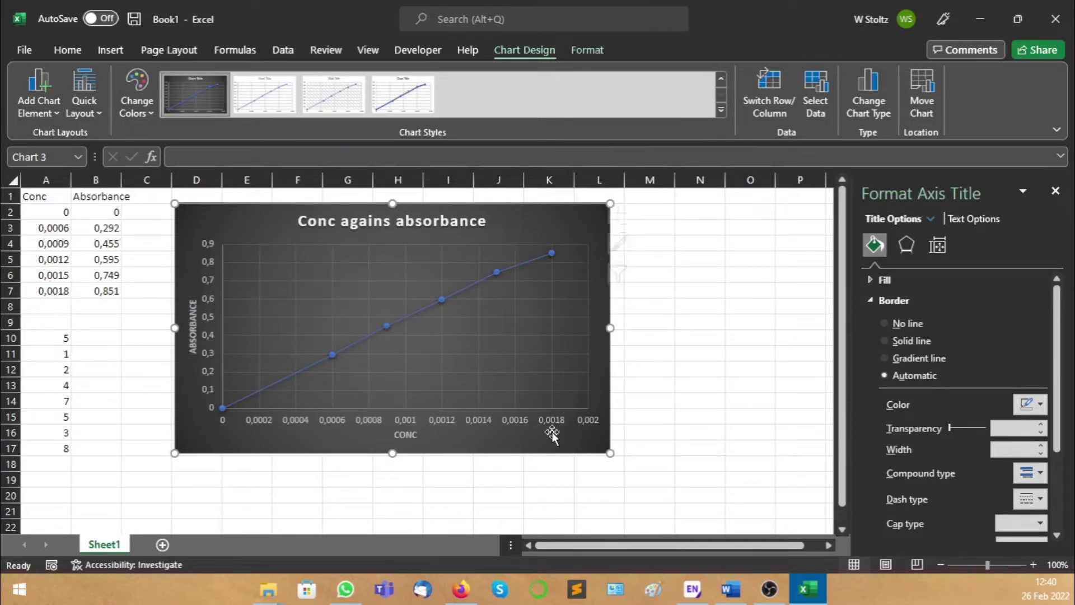
{"action": "left_click", "coordinate": [551, 434]}
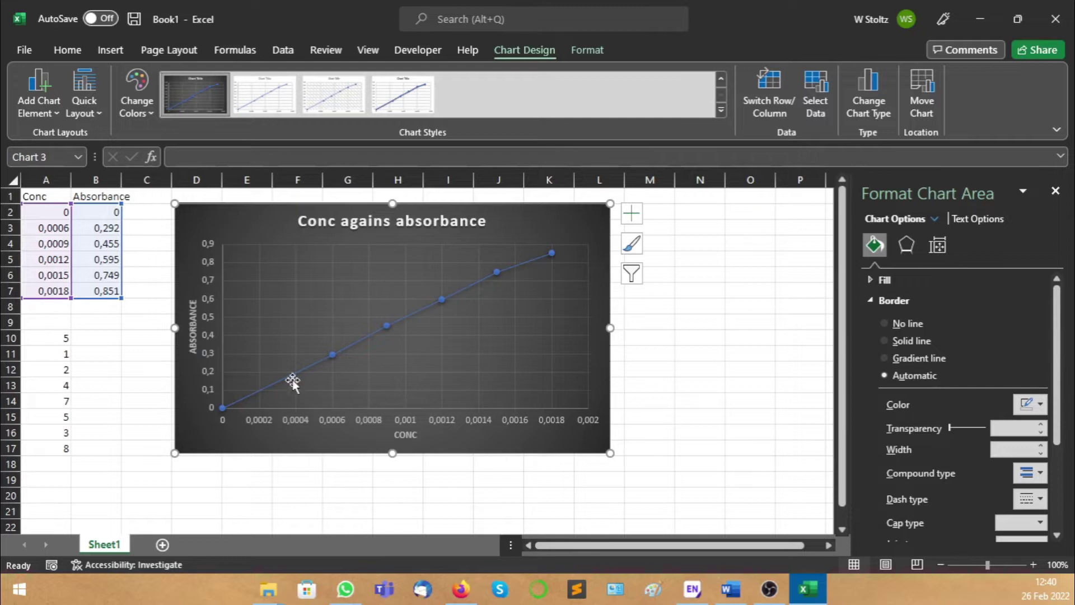
- Highlight the concentration values in A2:A7 and the absorbance values in B2:B7 to review the plotted data
{"action": "left_click", "coordinate": [51, 214]}
{"action": "left_click_drag", "start_coordinate": [51, 214], "coordinate": [61, 292]}
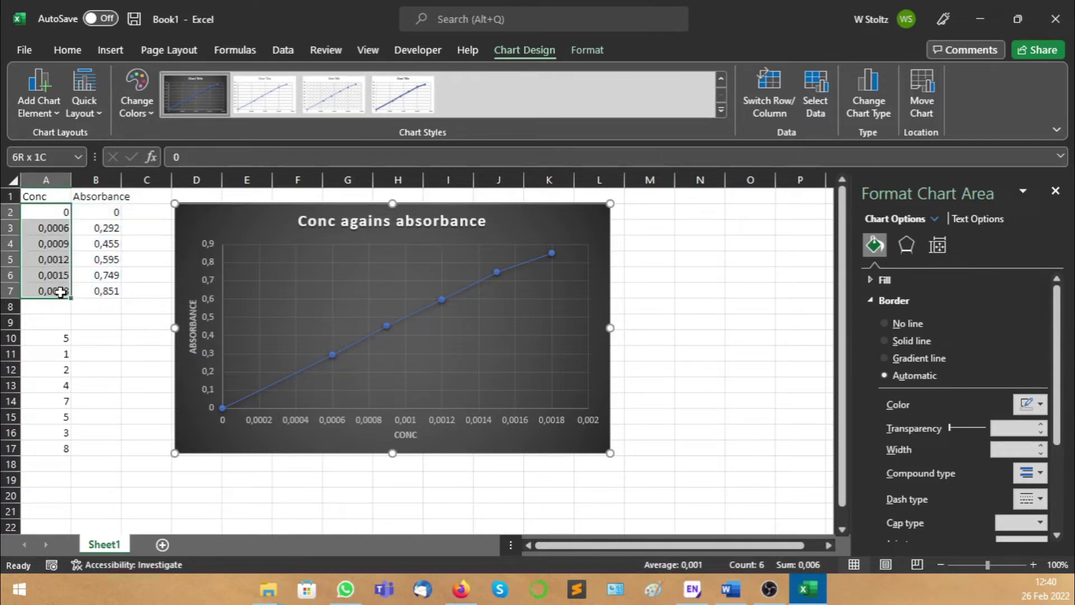
{"action": "left_click_drag", "start_coordinate": [96, 213], "coordinate": [101, 294]}
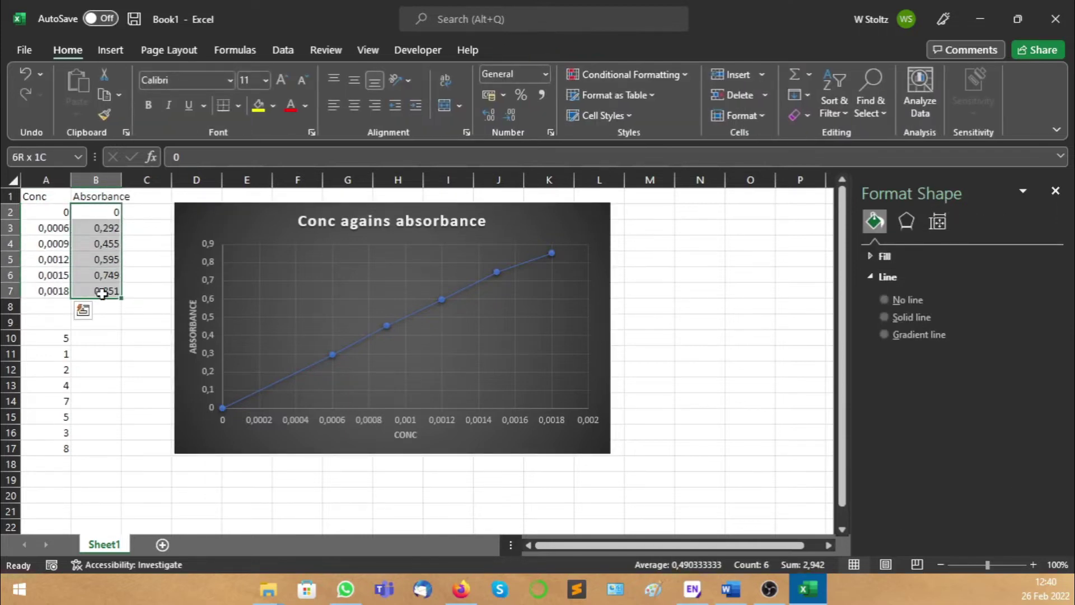
{"action": "left_click", "coordinate": [106, 352]}
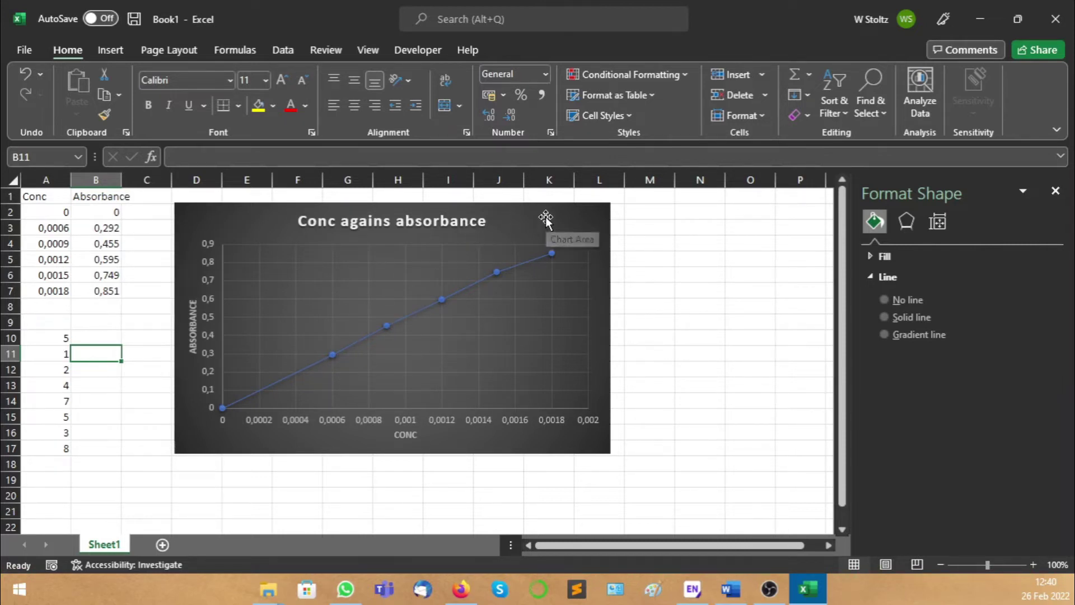
- Close the formatting pane and add a trendline to the scatter chart
{"action": "left_click", "coordinate": [1055, 192]}
{"action": "left_click", "coordinate": [608, 232]}
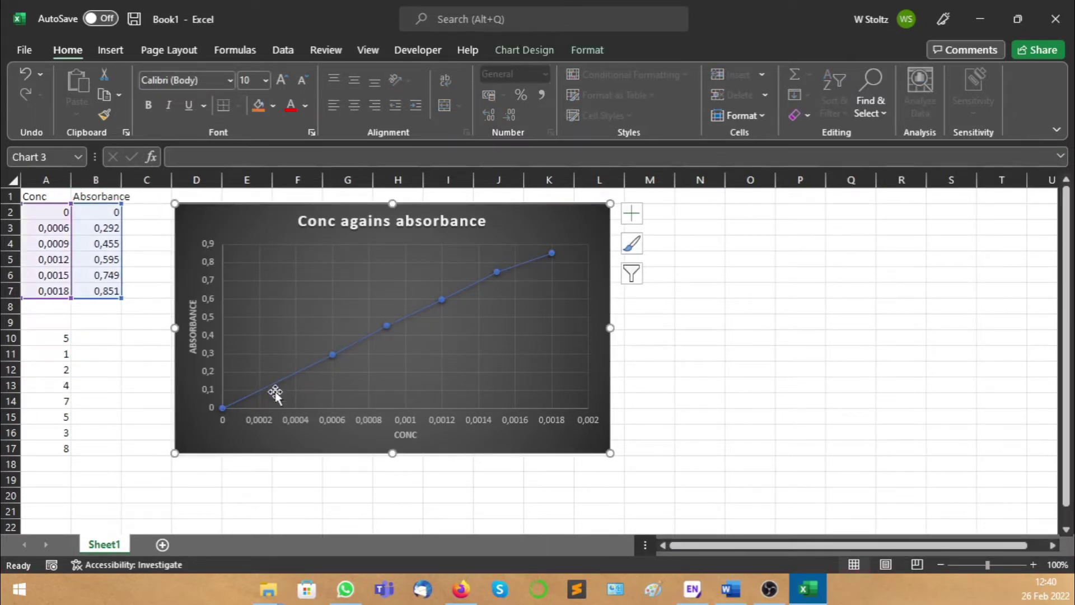
{"action": "left_click", "coordinate": [633, 214]}
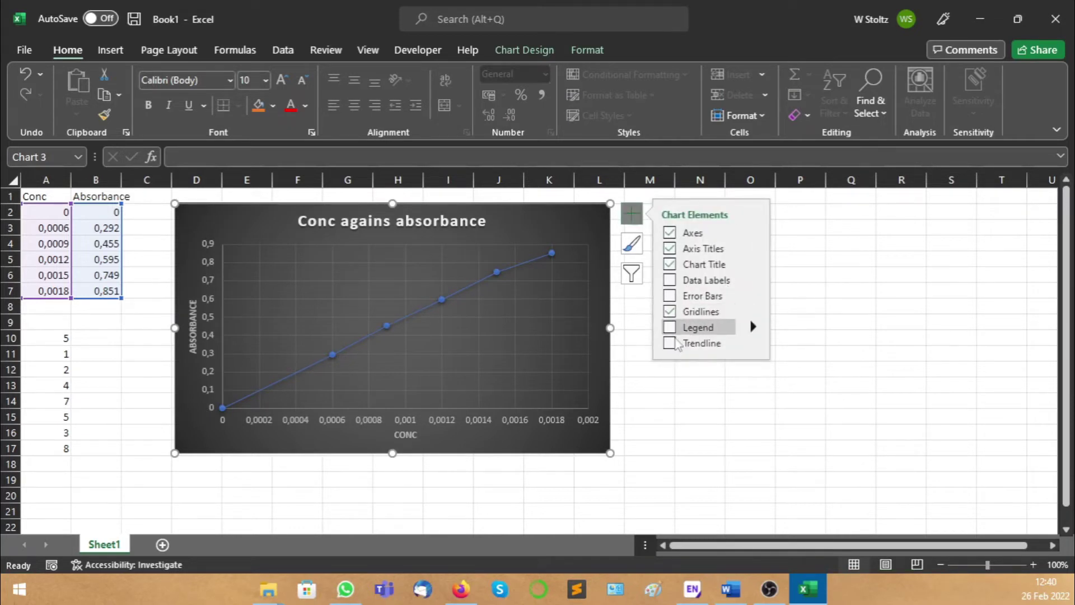
{"action": "left_click", "coordinate": [671, 344]}
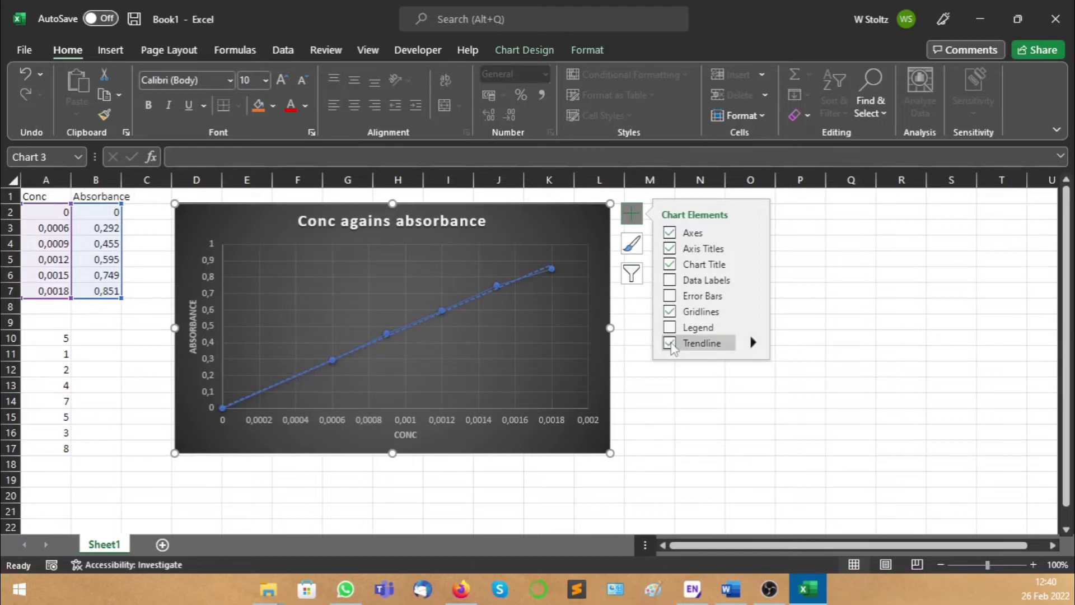
{"action": "left_click", "coordinate": [670, 344]}
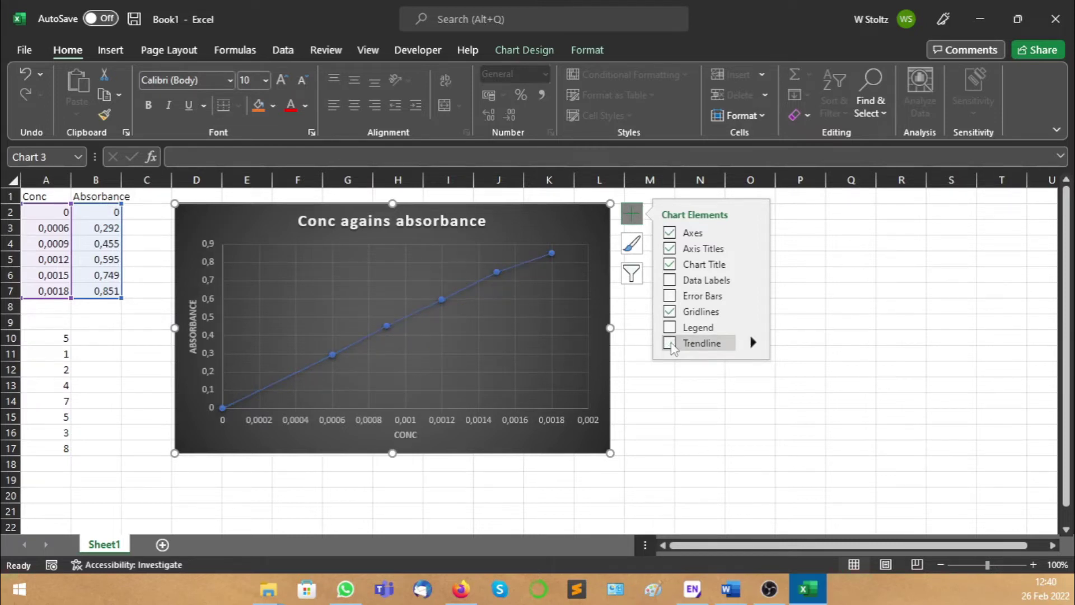
{"action": "left_click", "coordinate": [671, 345]}
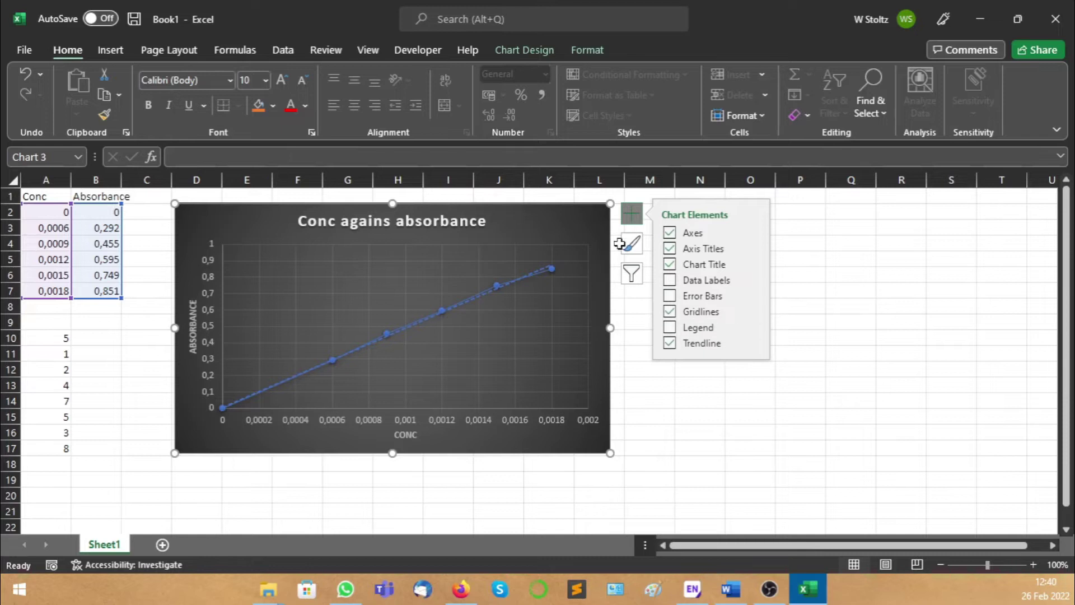
{"action": "left_click", "coordinate": [632, 218]}
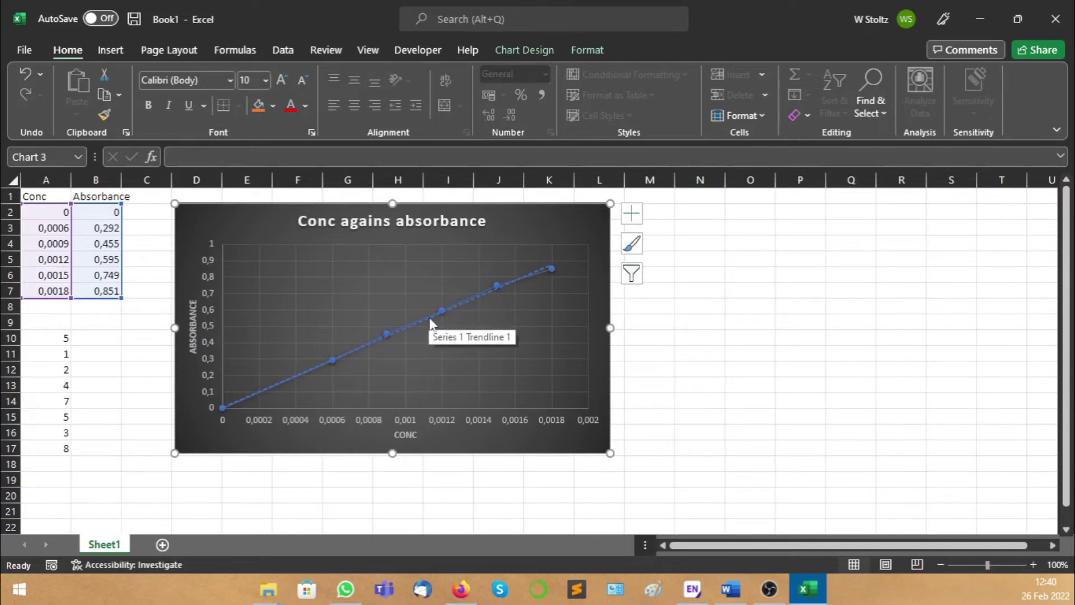
- Look through the formatting options of the chart's trendline and close them again
{"action": "right_click", "coordinate": [446, 311]}
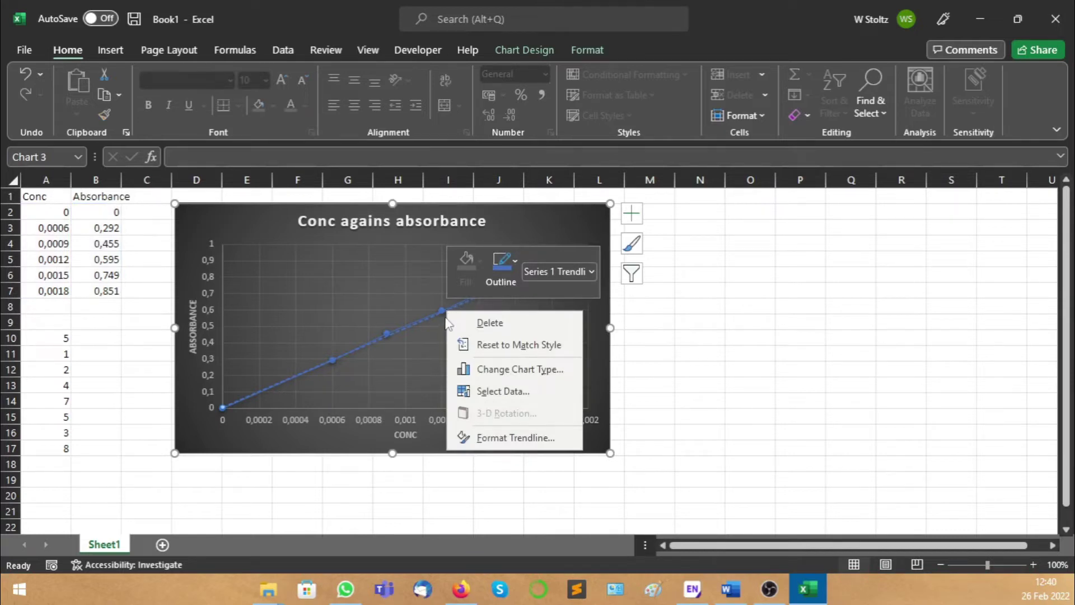
{"action": "left_click", "coordinate": [443, 315]}
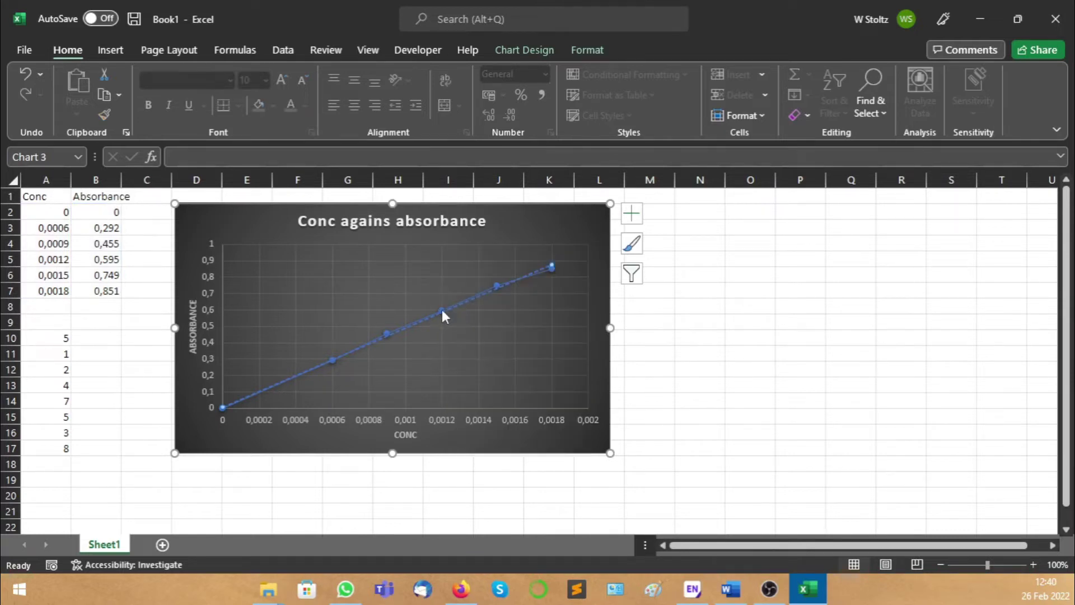
{"action": "left_click", "coordinate": [384, 333]}
{"action": "right_click", "coordinate": [398, 325]}
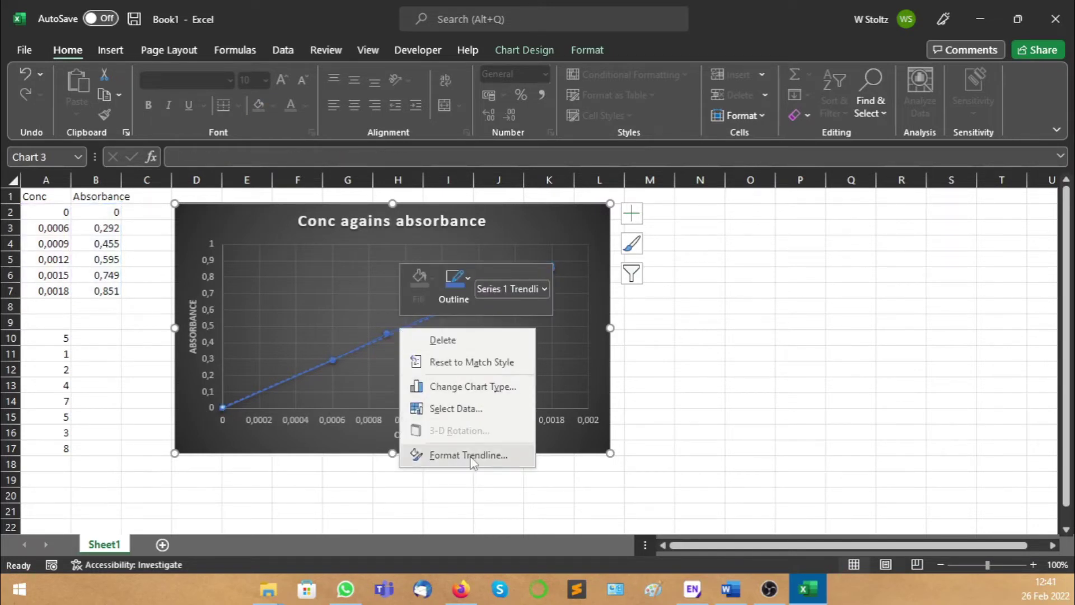
{"action": "left_click", "coordinate": [469, 456]}
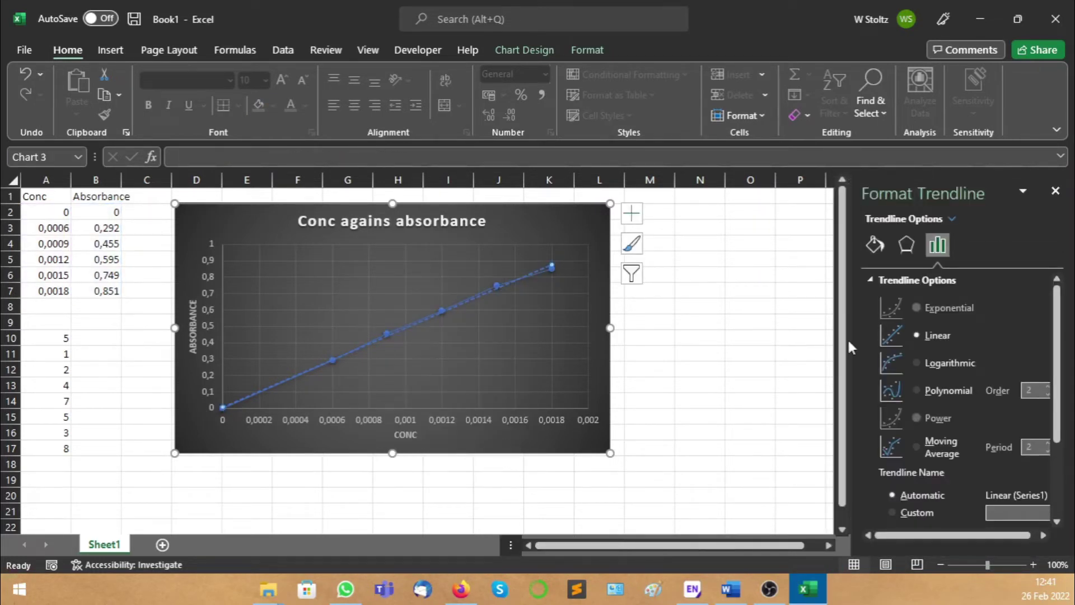
{"action": "scroll", "coordinate": [930, 415], "scroll_direction": "down", "scroll_amount": 3}
{"action": "scroll", "coordinate": [930, 415], "scroll_direction": "up", "scroll_amount": 3}
{"action": "left_click", "coordinate": [1058, 190]}
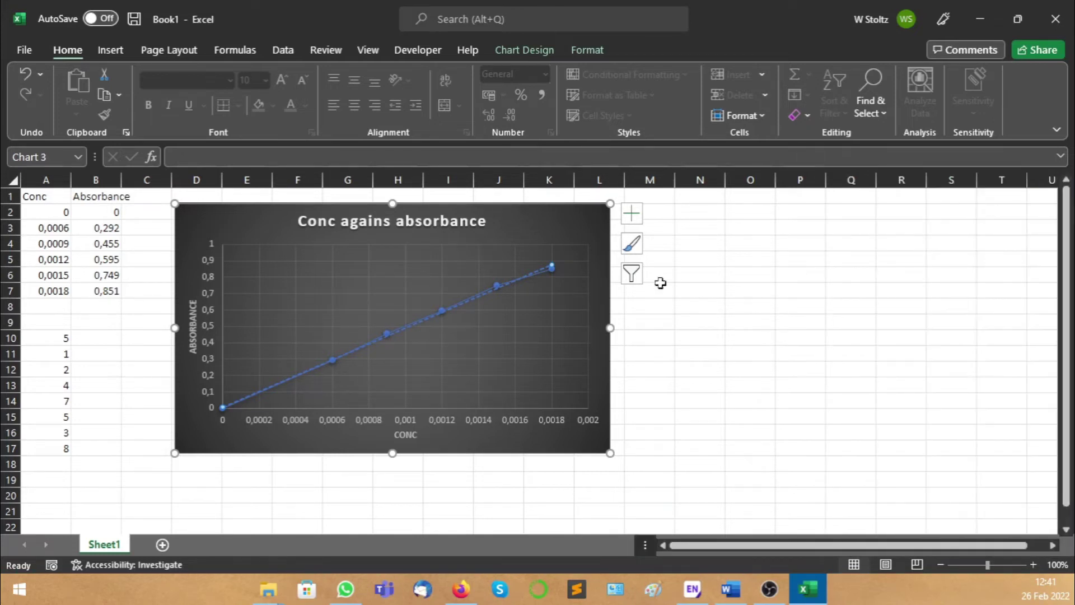
- Display the trendline equation on the chart through the trendline's formatting options
{"action": "double_click", "coordinate": [425, 321]}
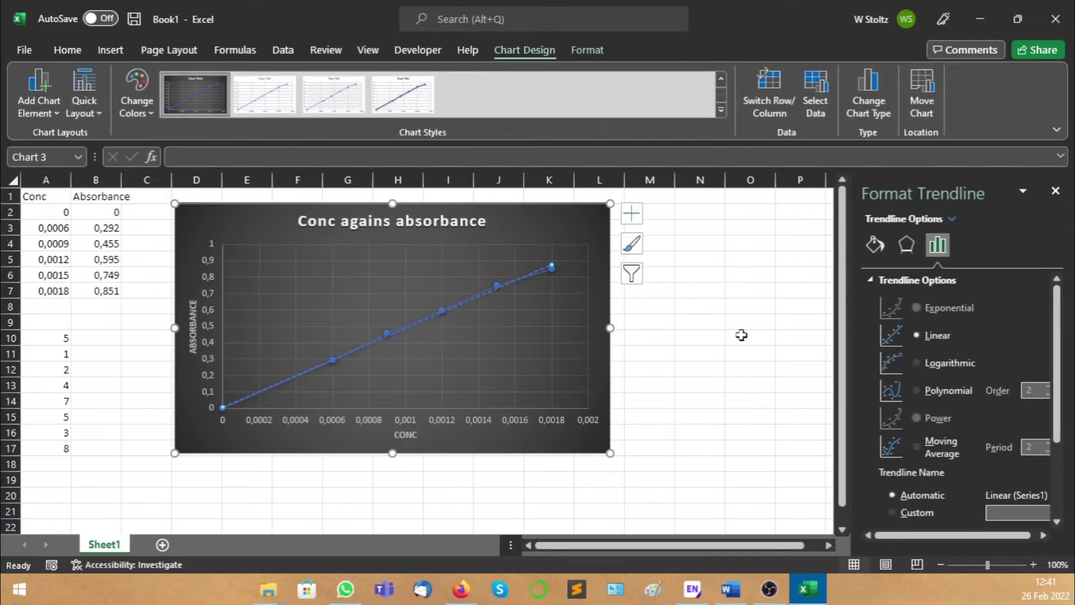
{"action": "scroll", "coordinate": [929, 333], "scroll_direction": "down", "scroll_amount": 2}
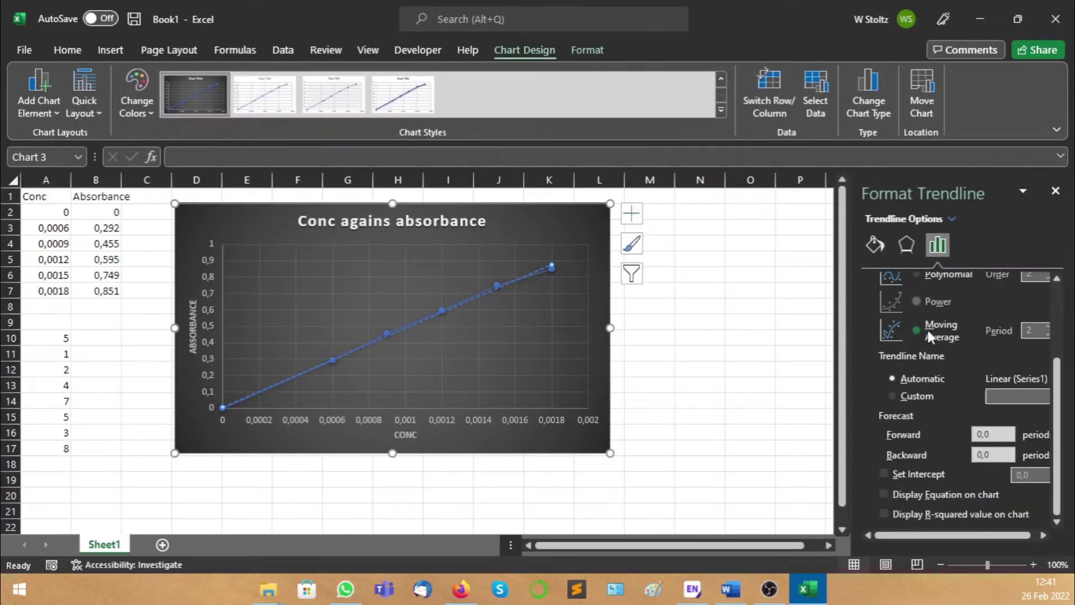
{"action": "left_click", "coordinate": [913, 493]}
- Try the Logarithmic trendline type and inspect the data series in the chart
{"action": "scroll", "coordinate": [914, 476], "scroll_direction": "up", "scroll_amount": 2}
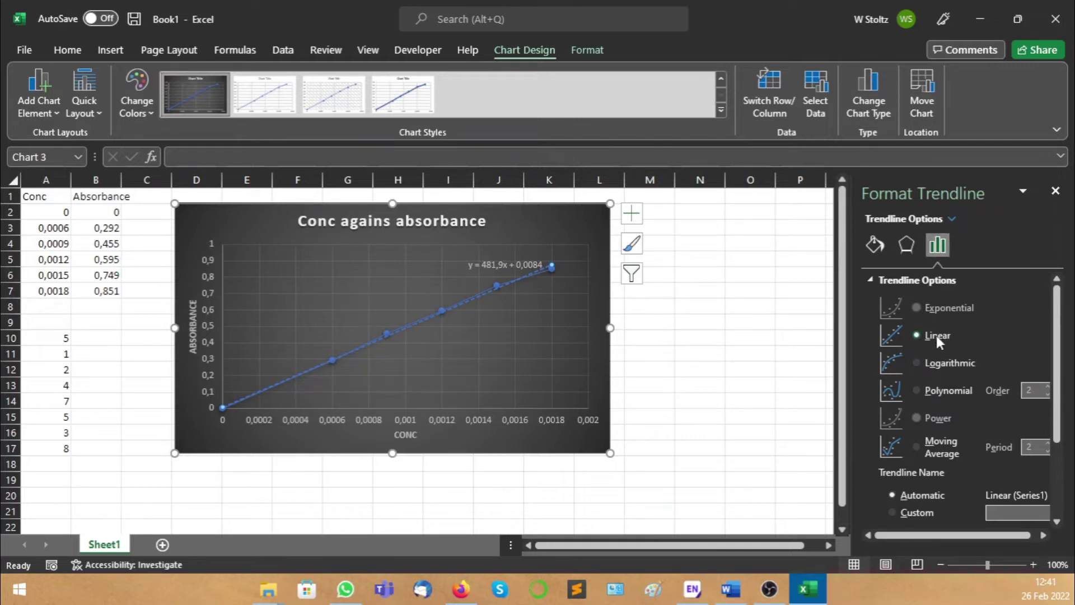
{"action": "left_click", "coordinate": [919, 361]}
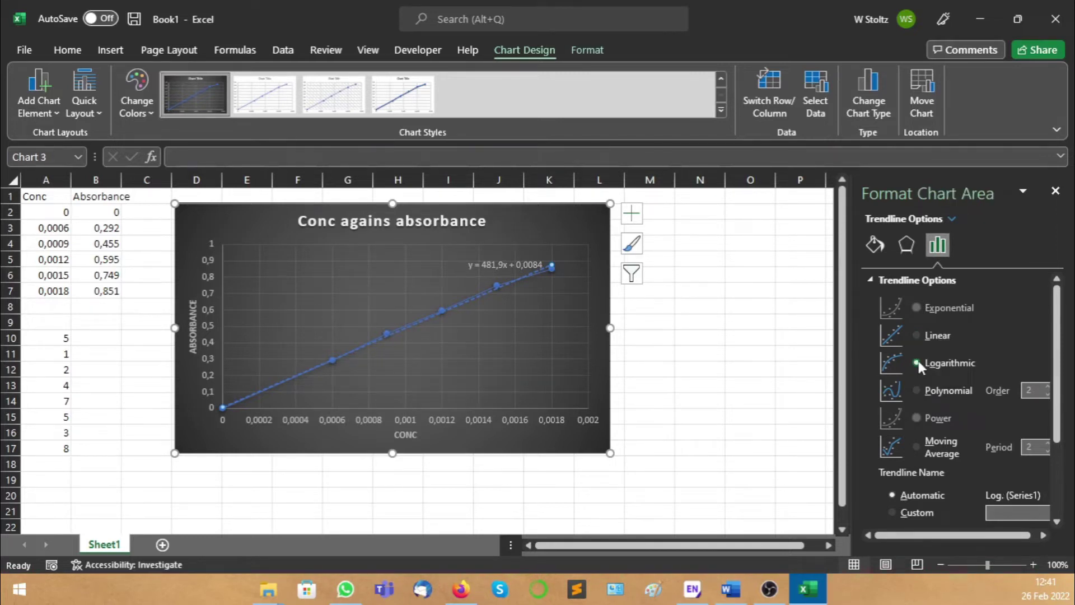
{"action": "left_click", "coordinate": [544, 338]}
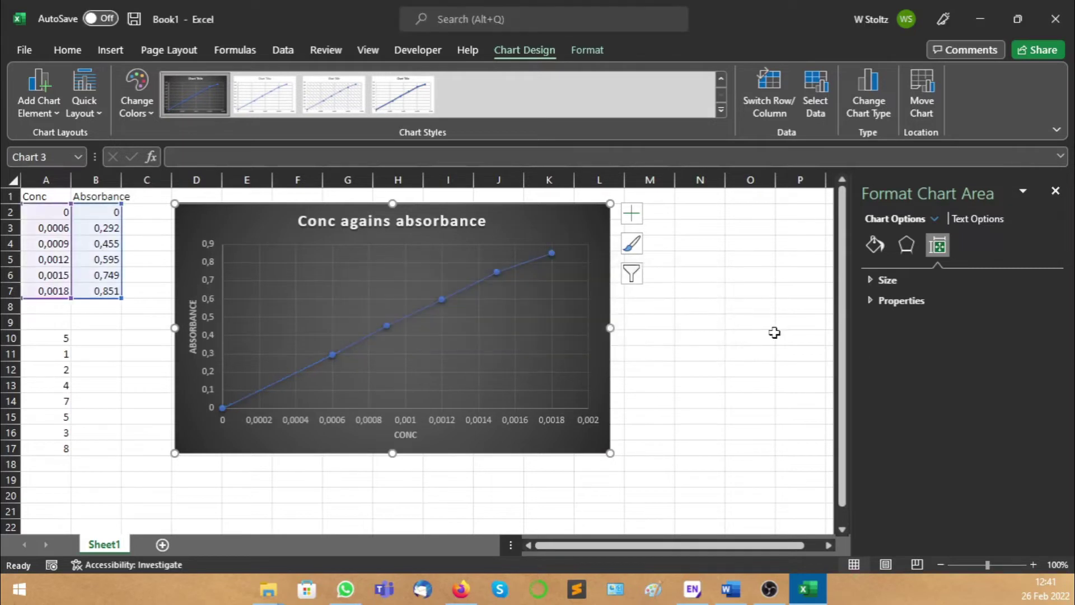
{"action": "left_click", "coordinate": [490, 276]}
{"action": "left_click", "coordinate": [490, 276]}
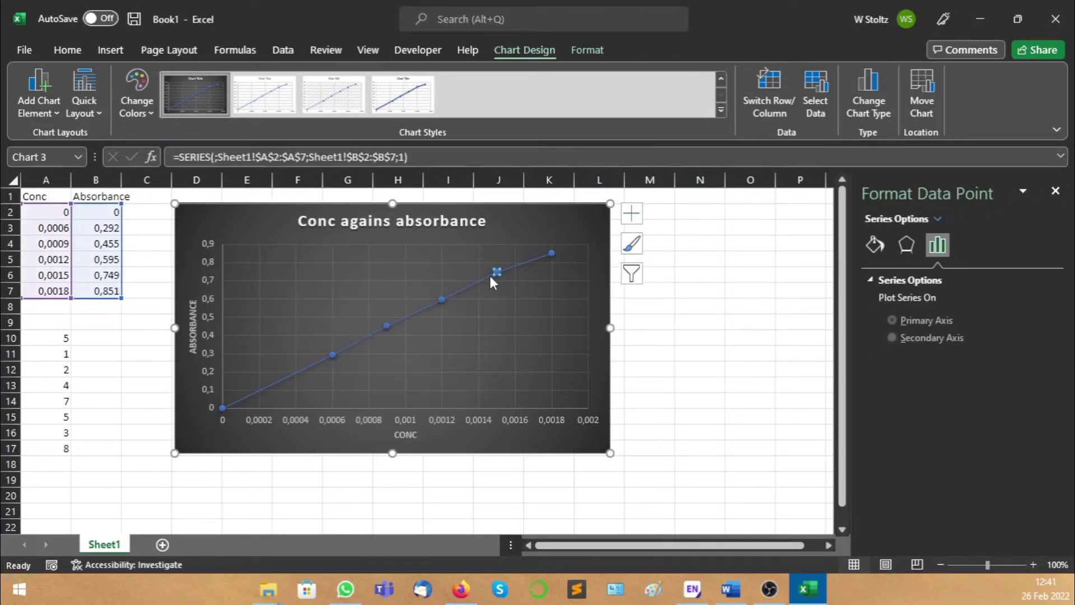
- Remove the logarithmic trendline from the scatter chart and add a new linear one
{"action": "left_click", "coordinate": [632, 214]}
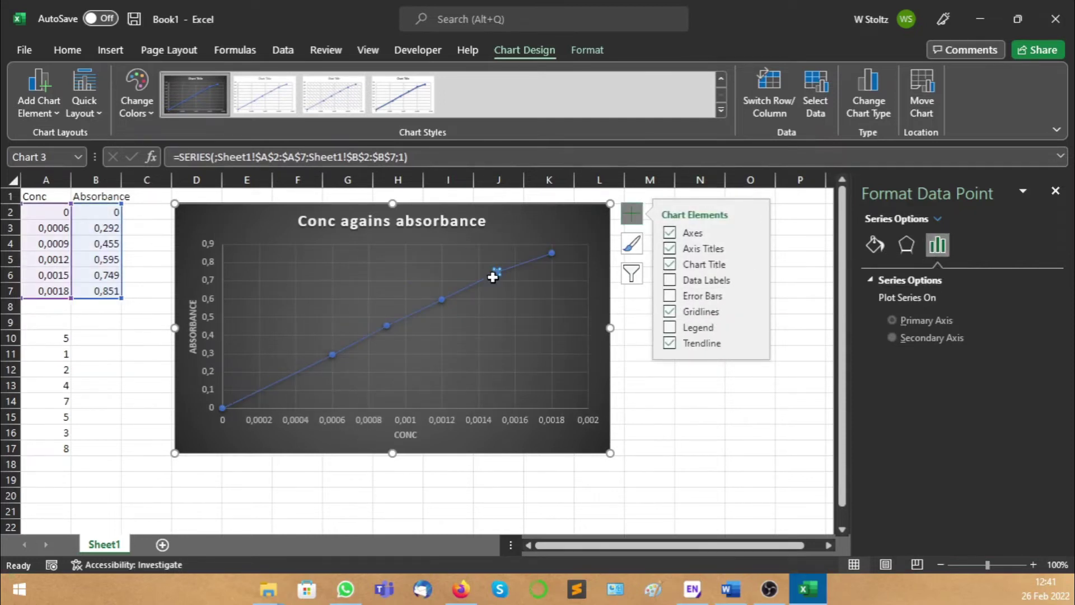
{"action": "left_click", "coordinate": [440, 300]}
{"action": "left_click", "coordinate": [553, 254]}
{"action": "left_click", "coordinate": [1056, 191]}
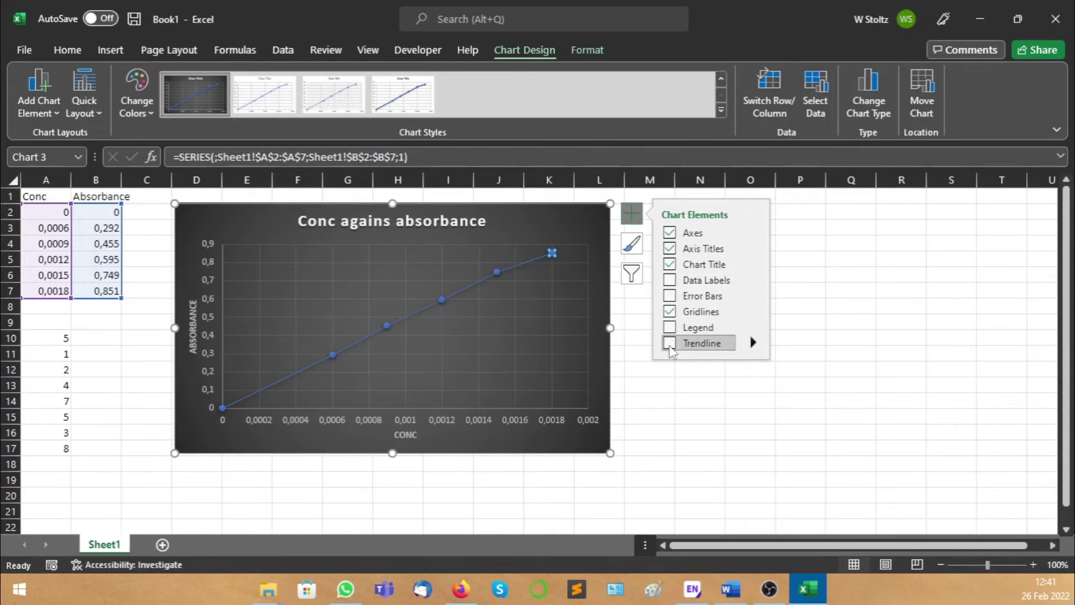
{"action": "left_click", "coordinate": [670, 343]}
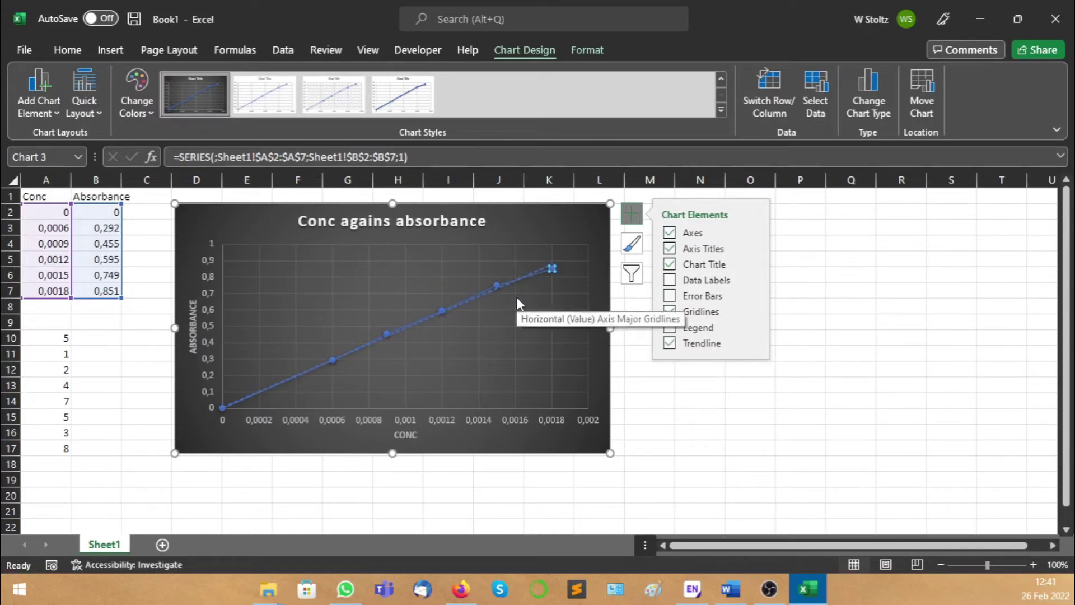
- Display the equation and the R-squared value of the linear trendline on the chart
{"action": "double_click", "coordinate": [482, 291]}
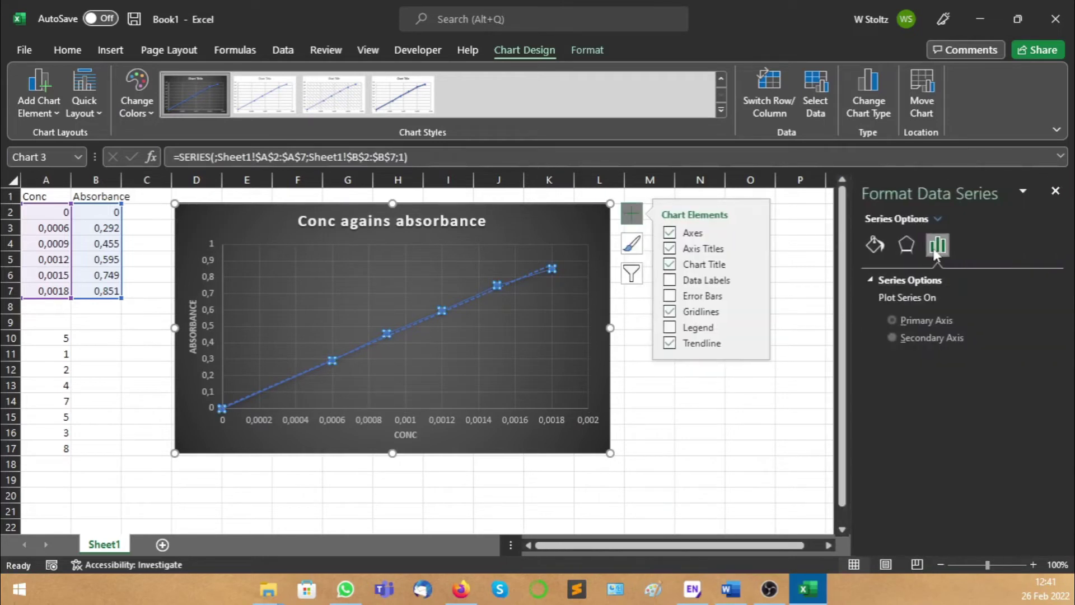
{"action": "right_click", "coordinate": [491, 291]}
{"action": "left_click", "coordinate": [561, 420]}
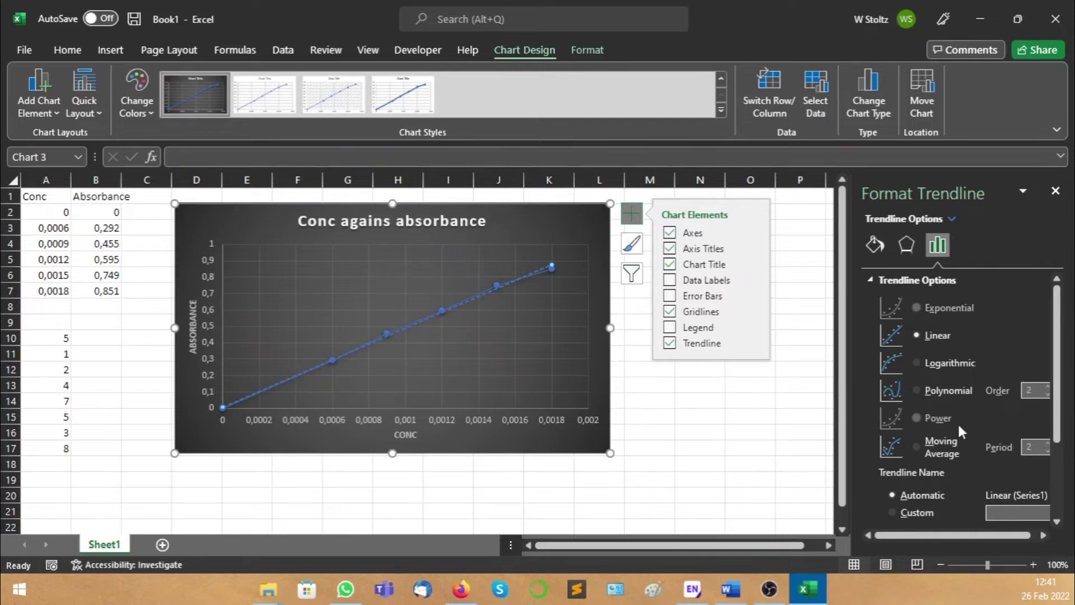
{"action": "scroll", "coordinate": [960, 403], "scroll_direction": "down", "scroll_amount": 1}
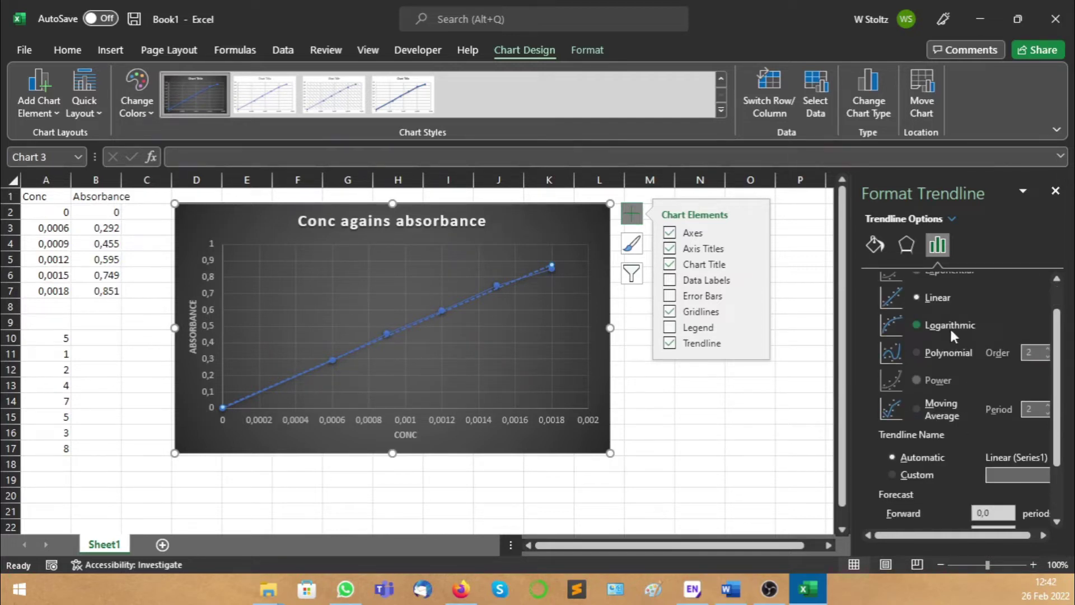
{"action": "scroll", "coordinate": [950, 327], "scroll_direction": "down", "scroll_amount": 2}
{"action": "left_click", "coordinate": [956, 514]}
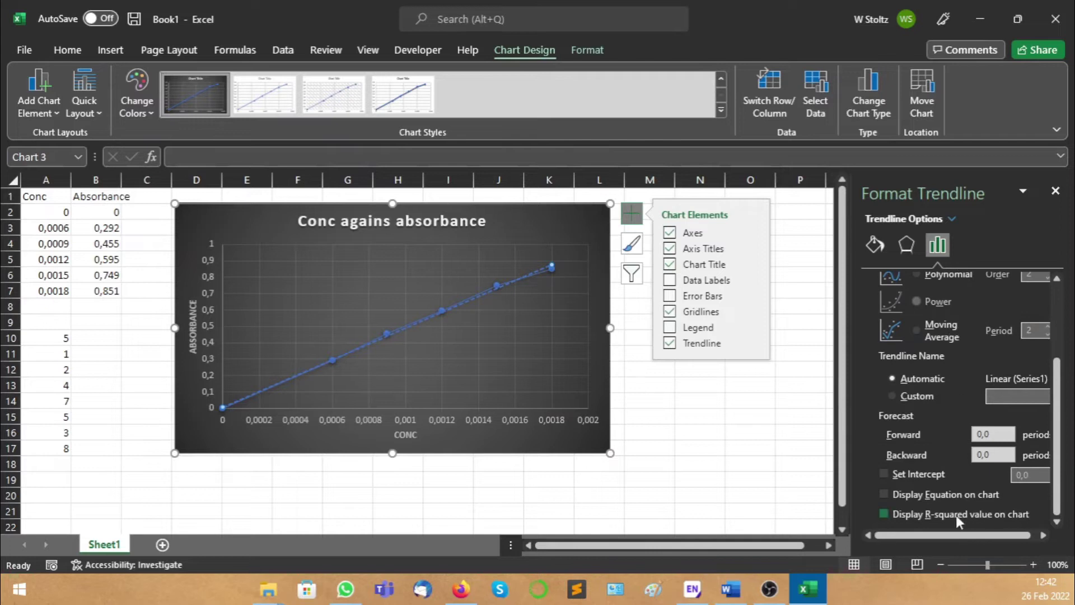
{"action": "left_click", "coordinate": [884, 495]}
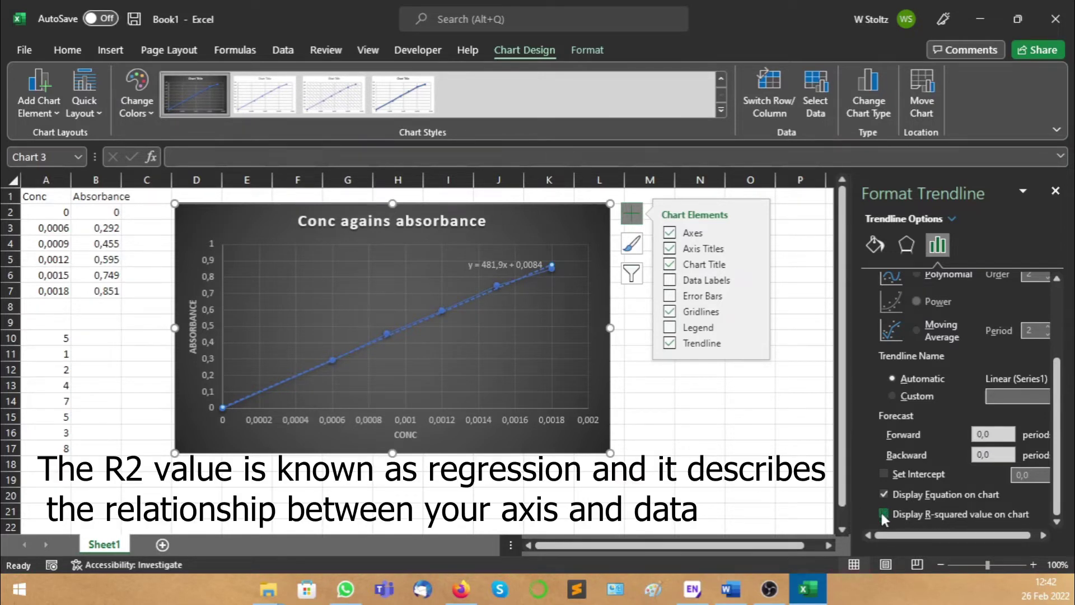
{"action": "left_click", "coordinate": [884, 514]}
- Move the trendline equation label slightly left, clear of the last data point, and deselect the chart
{"action": "left_click", "coordinate": [476, 269]}
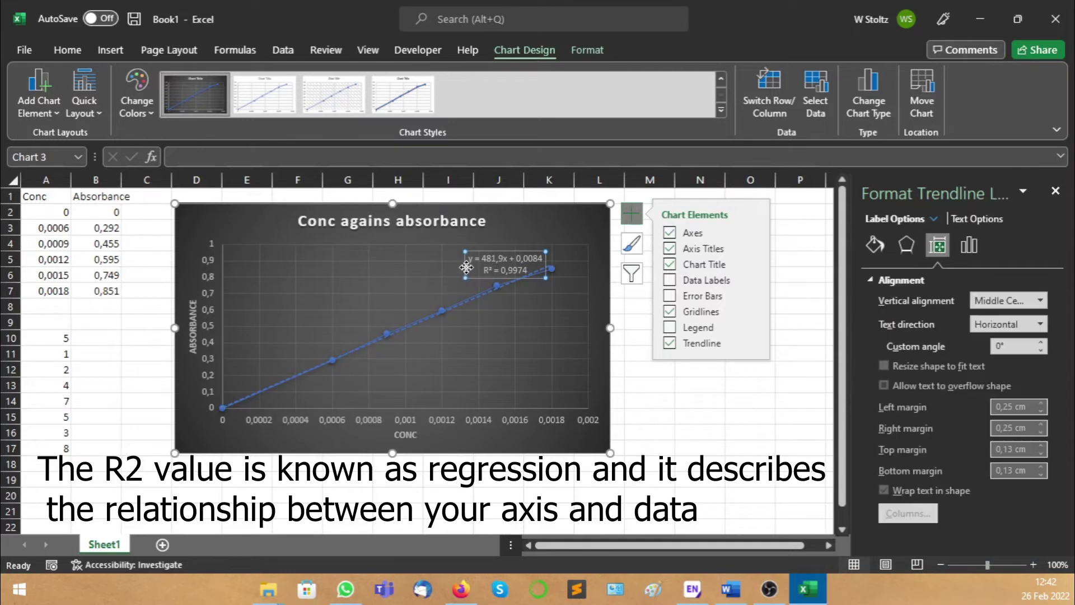
{"action": "left_click_drag", "start_coordinate": [466, 267], "coordinate": [441, 268]}
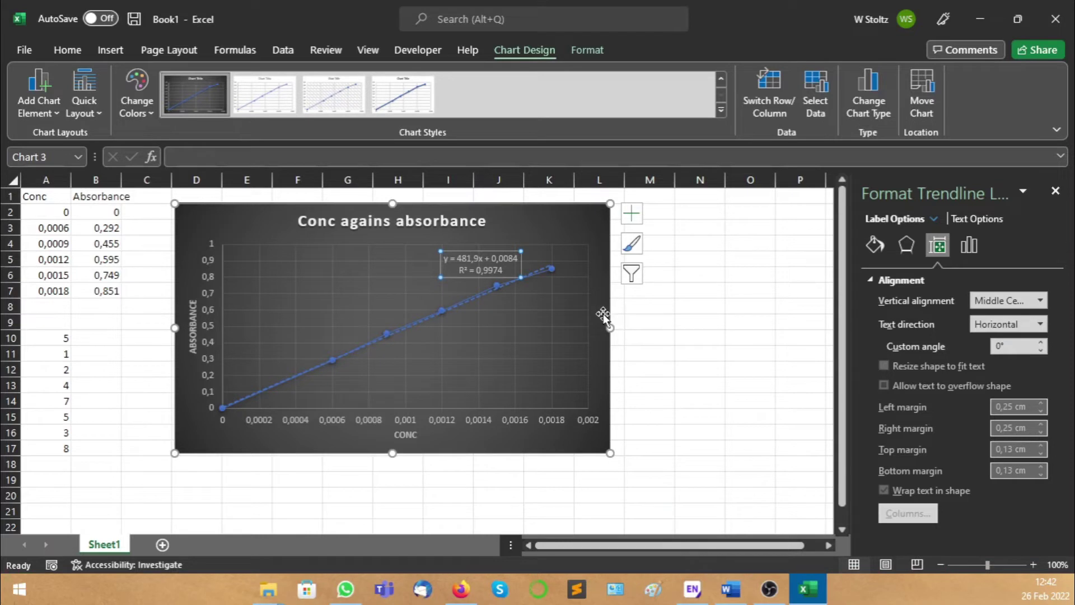
{"action": "left_click", "coordinate": [641, 321]}
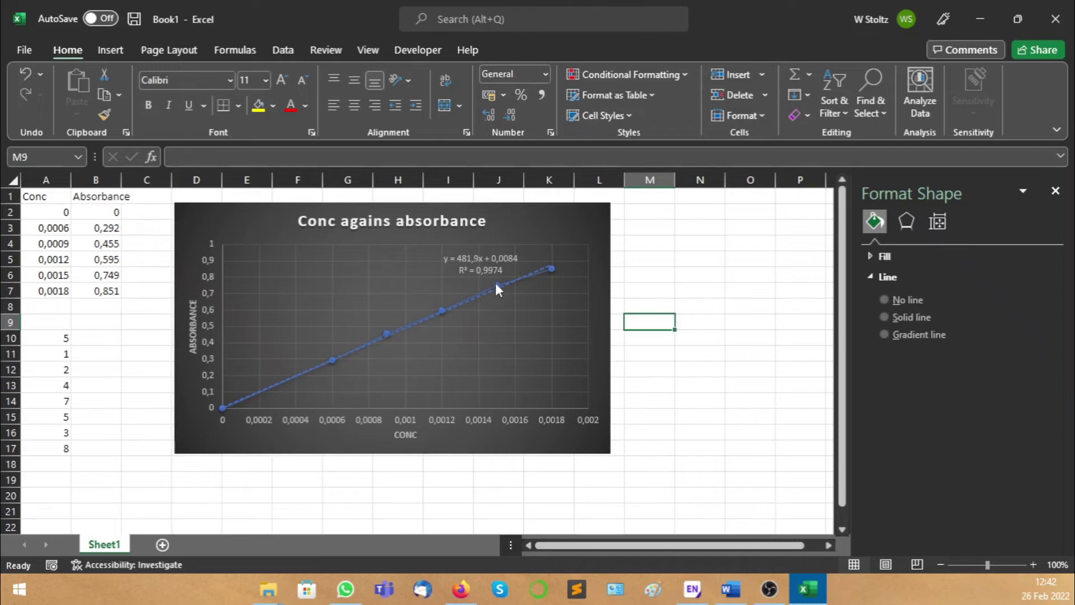
- Set the scatter chart's data series to No line so only markers and the trendline remain, and close the formatting options
{"action": "left_click", "coordinate": [497, 286]}
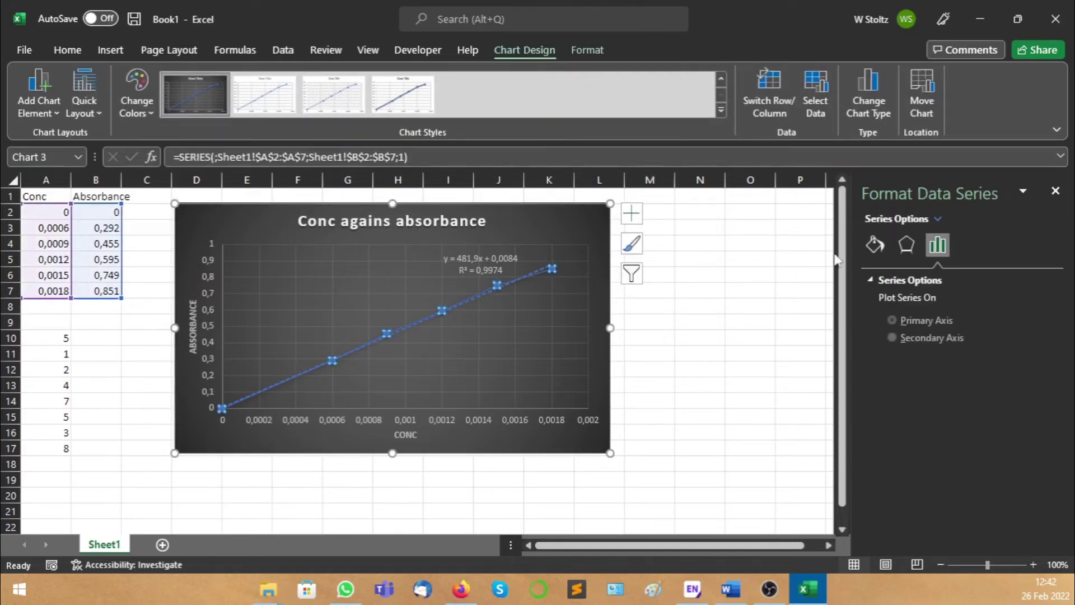
{"action": "left_click", "coordinate": [875, 245]}
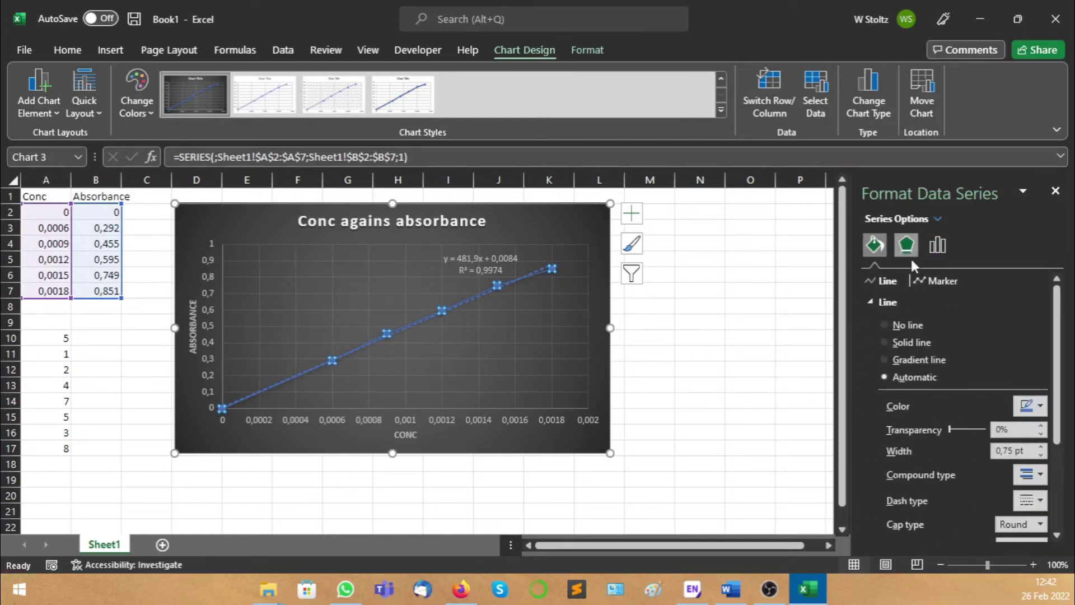
{"action": "left_click", "coordinate": [903, 327]}
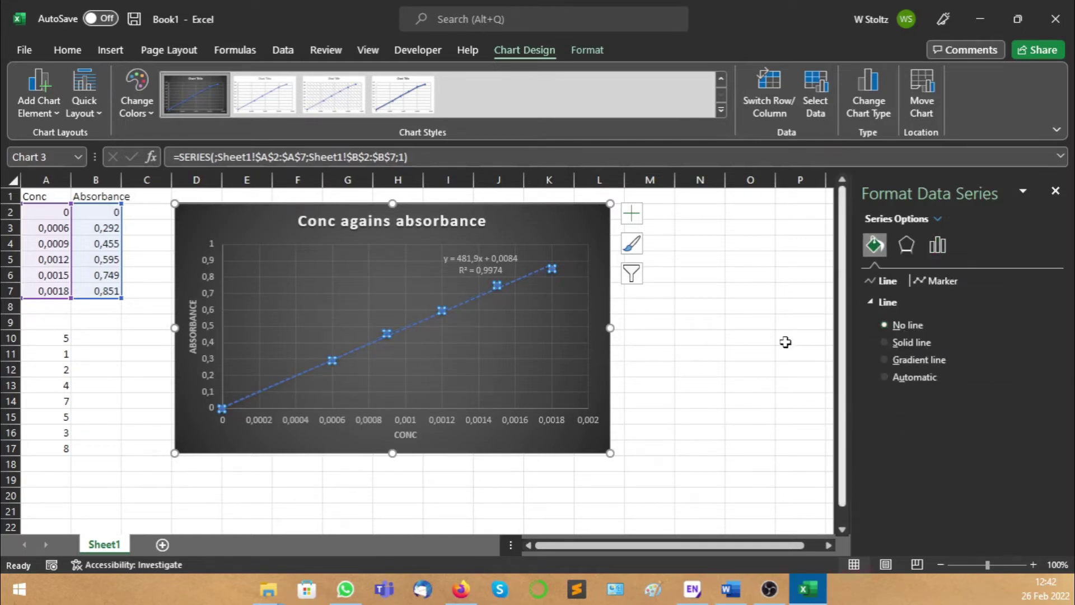
{"action": "left_click", "coordinate": [659, 373]}
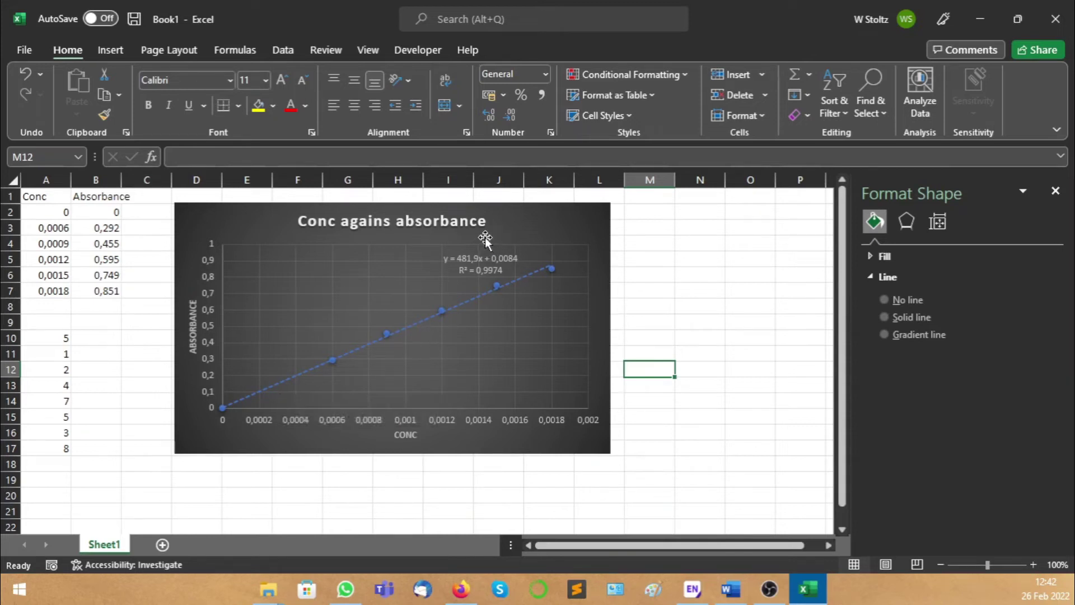
{"action": "left_click", "coordinate": [1056, 191]}
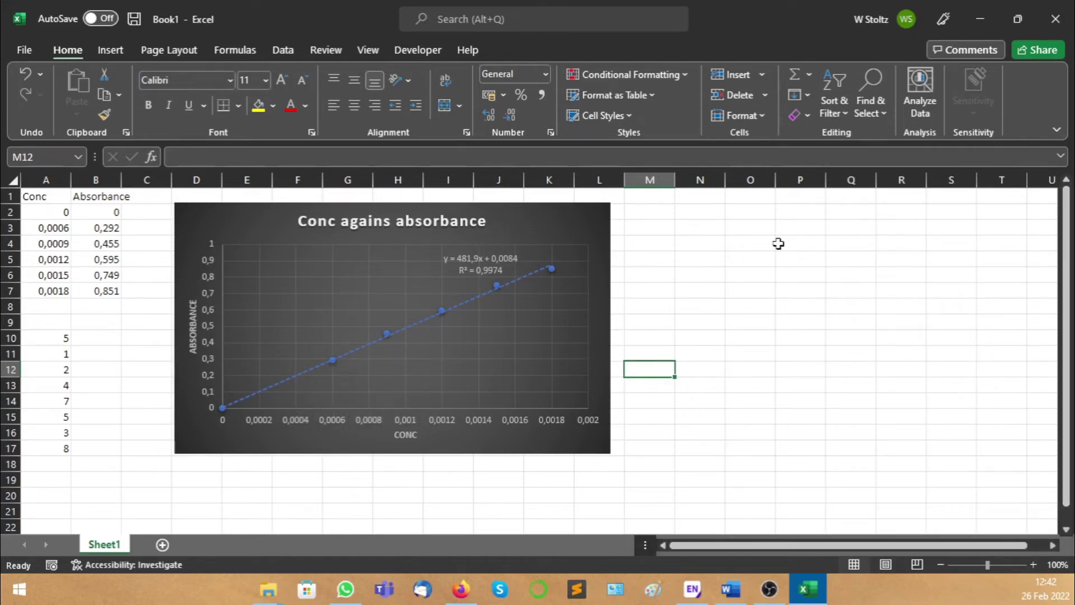
- Move the chart across the sheet to about columns I to Q, clear of the data, and deselect it
{"action": "left_click_drag", "start_coordinate": [549, 224], "coordinate": [558, 211]}
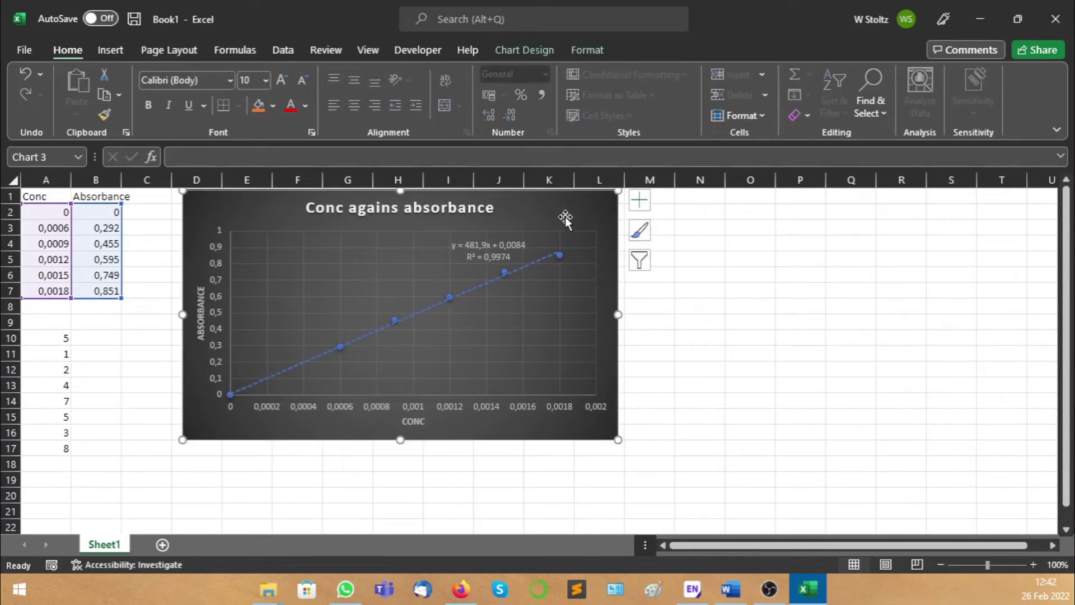
{"action": "left_click", "coordinate": [707, 353]}
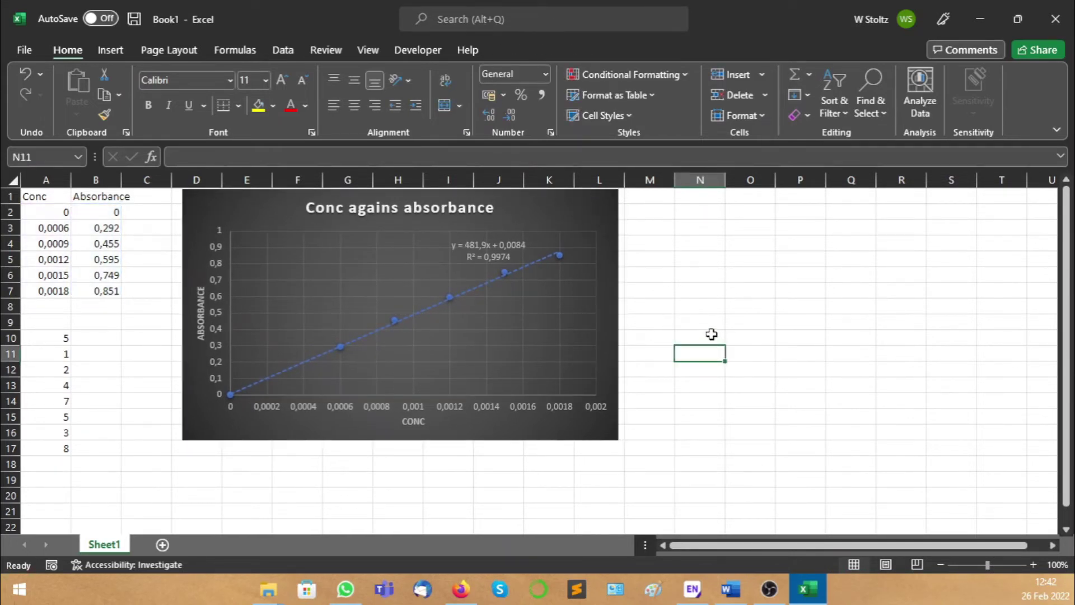
{"action": "left_click_drag", "start_coordinate": [573, 213], "coordinate": [830, 217]}
{"action": "left_click", "coordinate": [230, 384]}
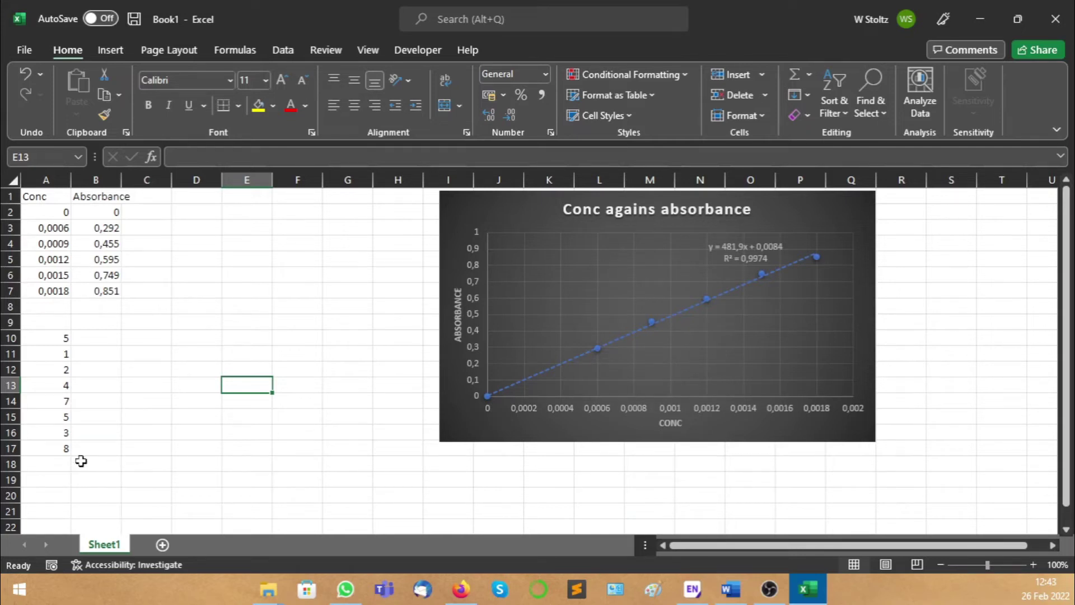
- Enter the SUM function in cell A18 to add the values in A10:A17
{"action": "left_click_drag", "start_coordinate": [58, 337], "coordinate": [55, 445]}
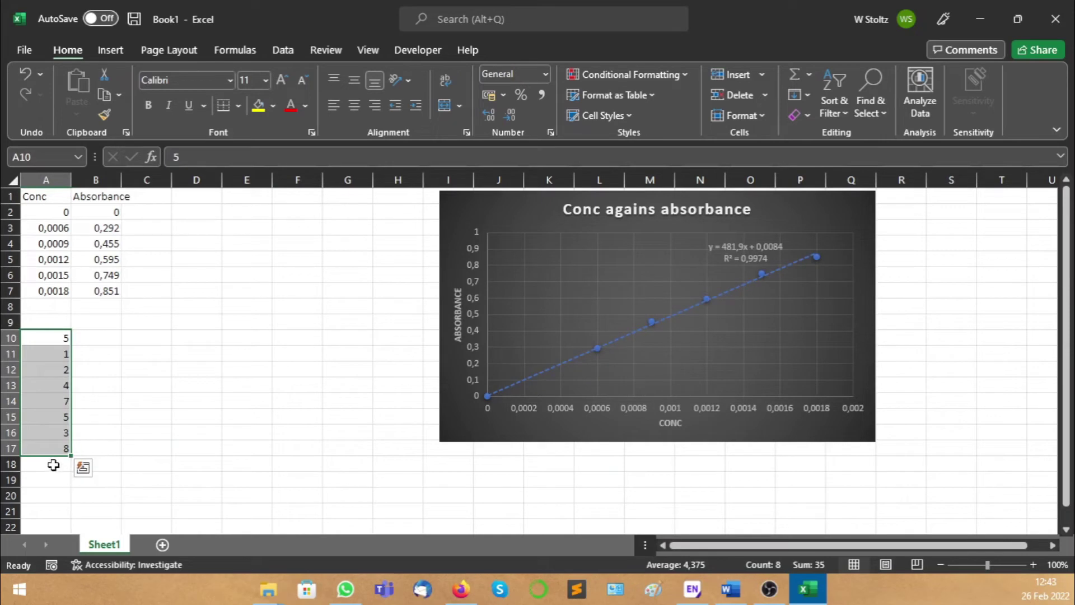
{"action": "left_click", "coordinate": [54, 465]}
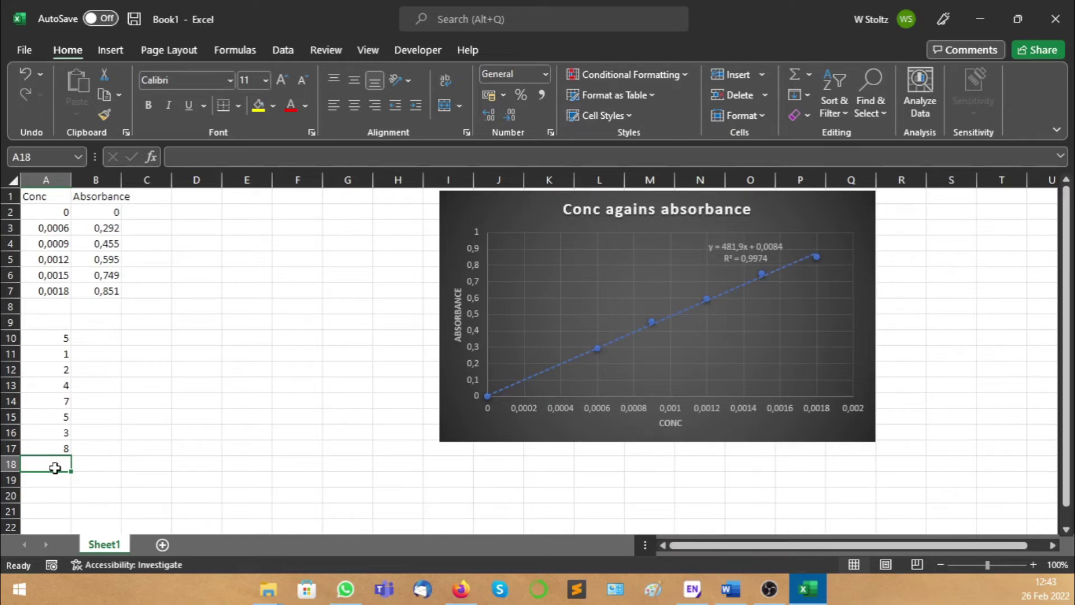
{"action": "type", "text": "="}
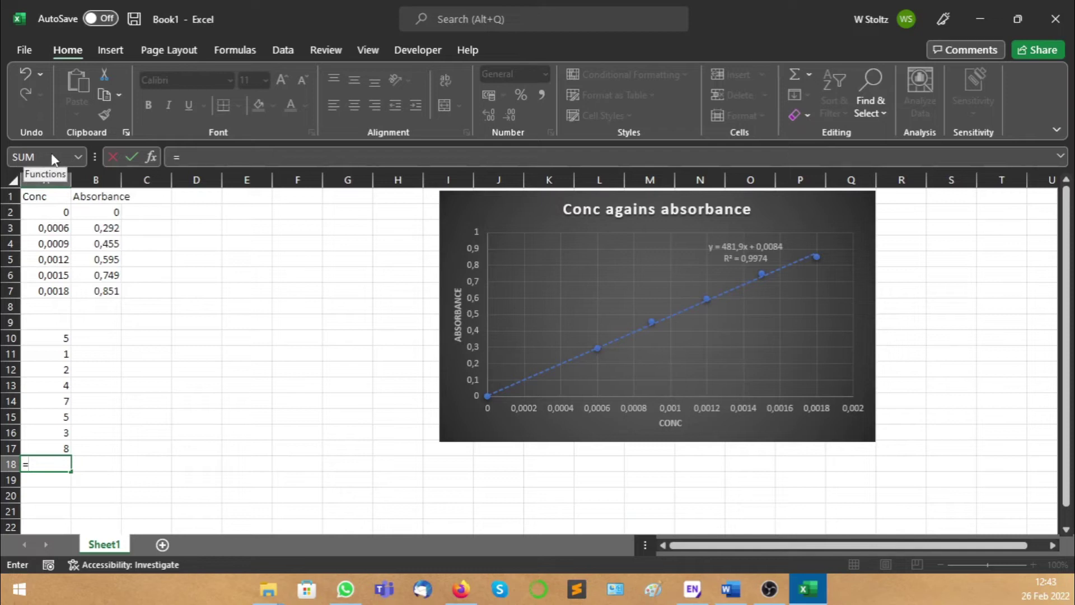
{"action": "left_click", "coordinate": [78, 157]}
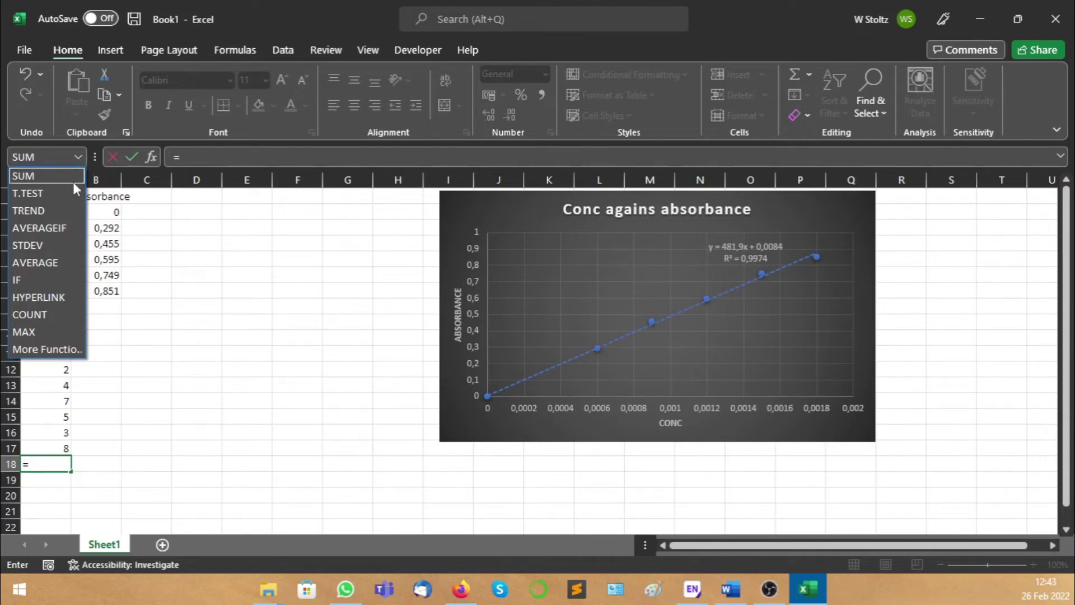
{"action": "left_click", "coordinate": [83, 153]}
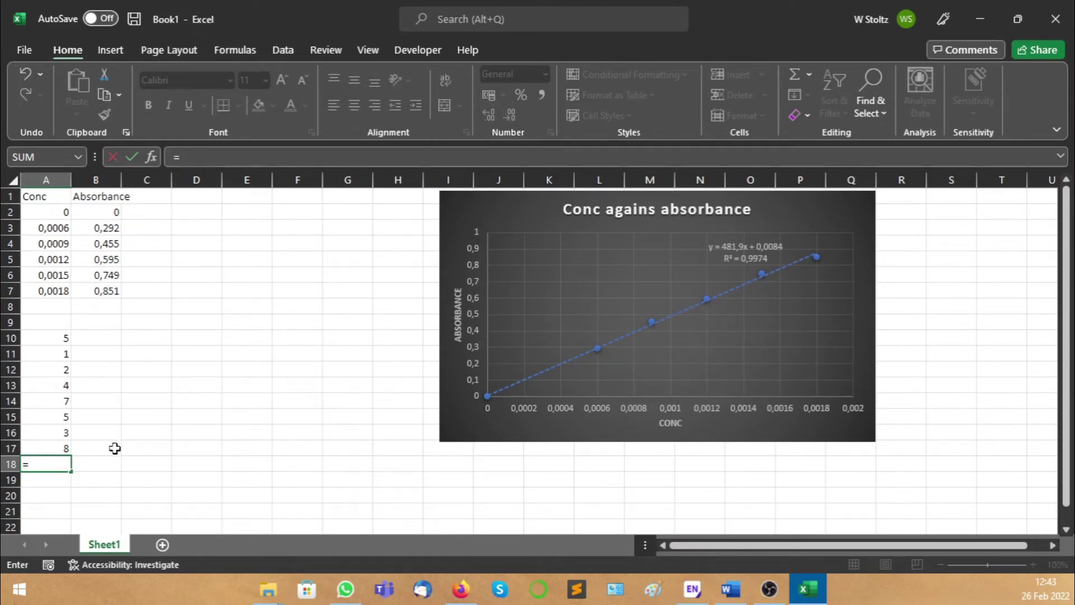
{"action": "left_click", "coordinate": [25, 159]}
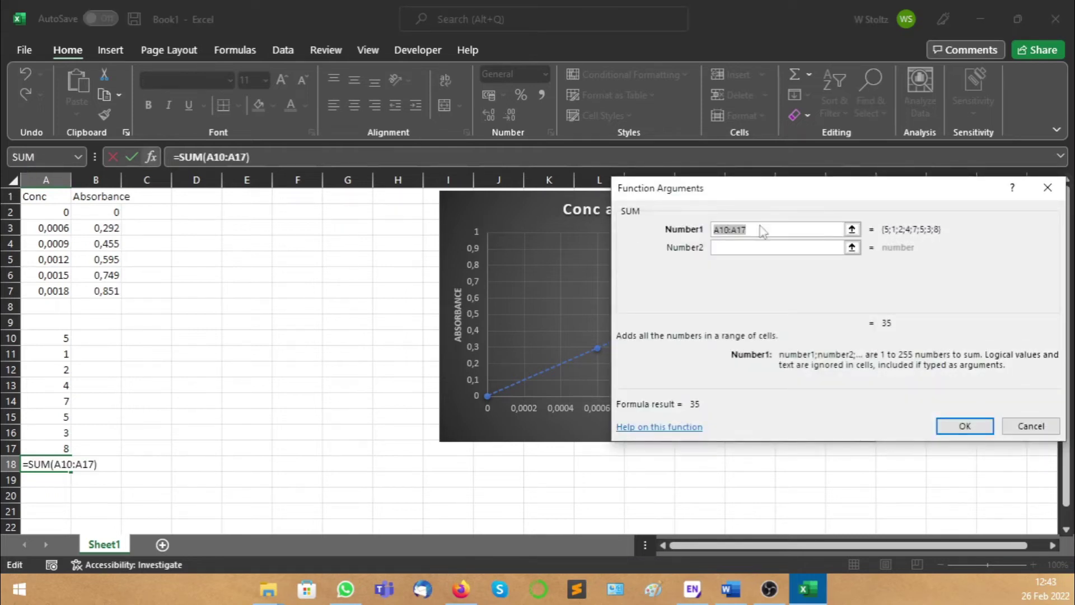
{"action": "left_click", "coordinate": [852, 229]}
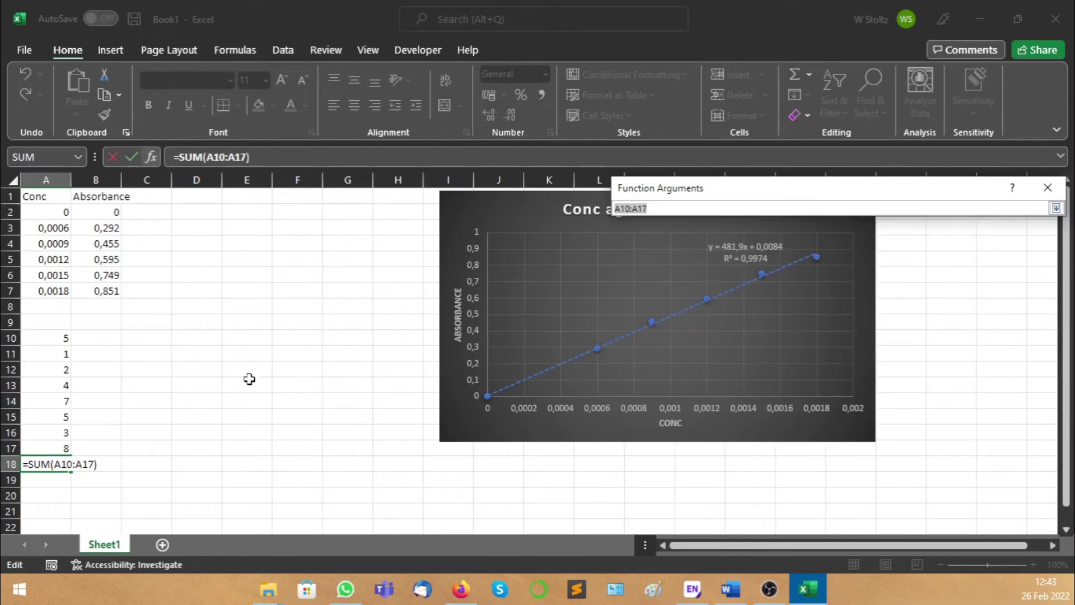
{"action": "left_click_drag", "start_coordinate": [58, 337], "coordinate": [59, 447]}
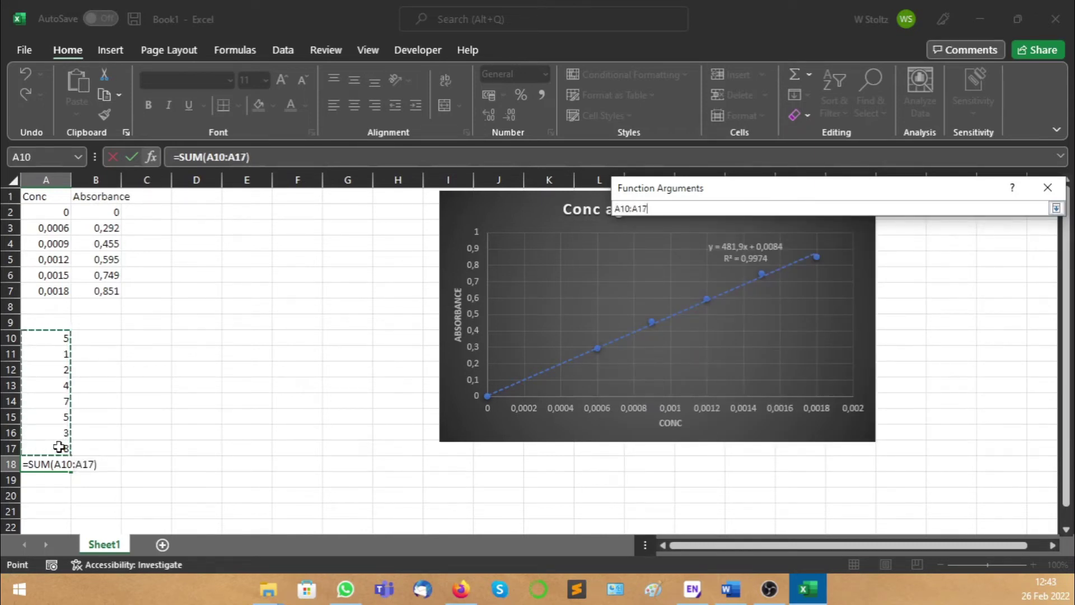
{"action": "key", "text": "Return"}
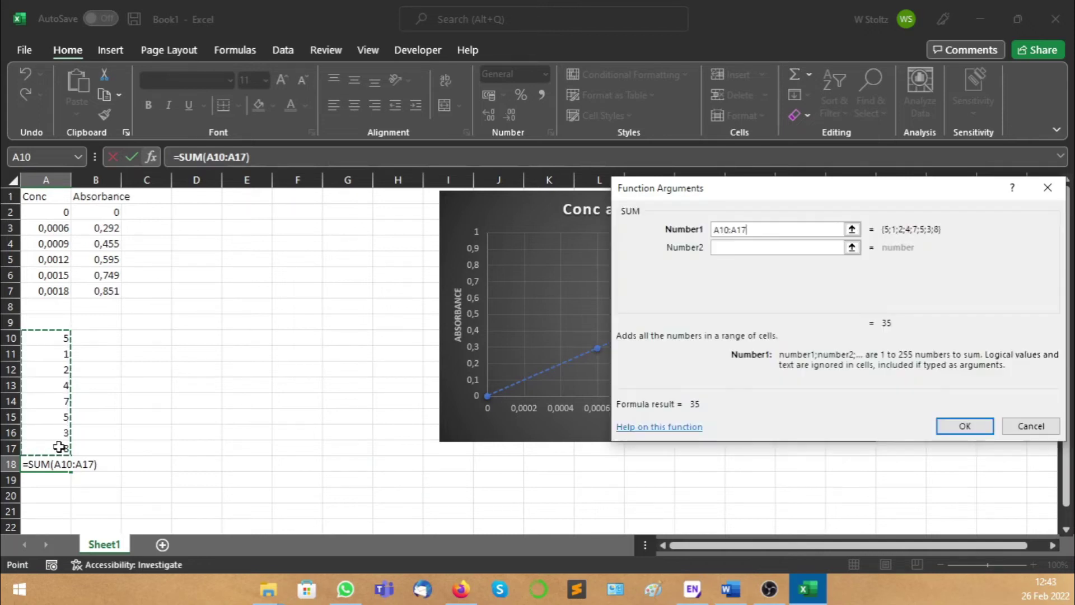
{"action": "left_click", "coordinate": [964, 427]}
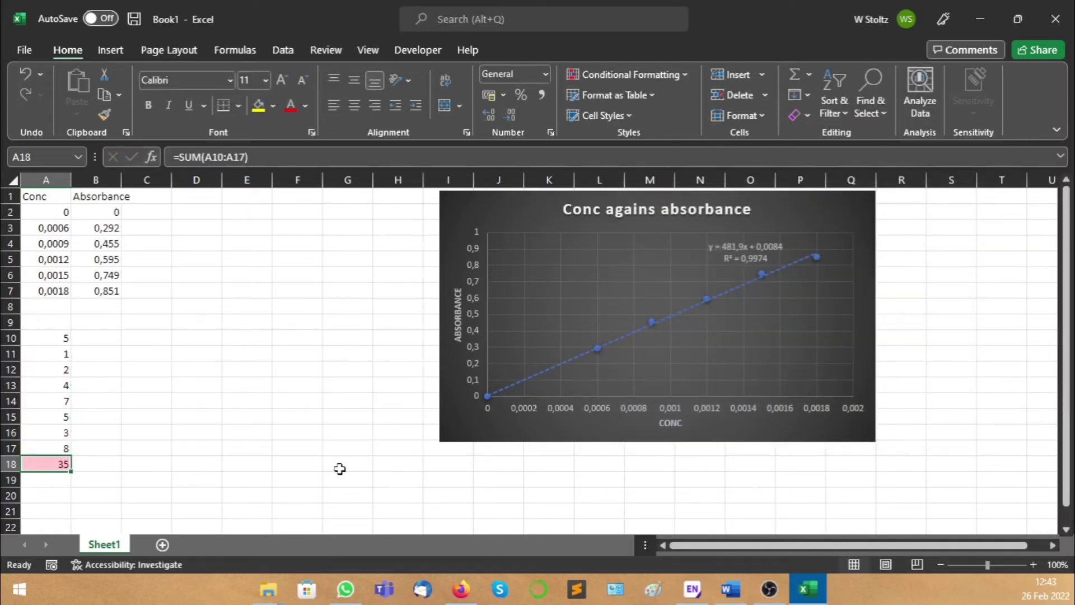
{"action": "left_click", "coordinate": [46, 485]}
{"action": "left_click", "coordinate": [63, 464]}
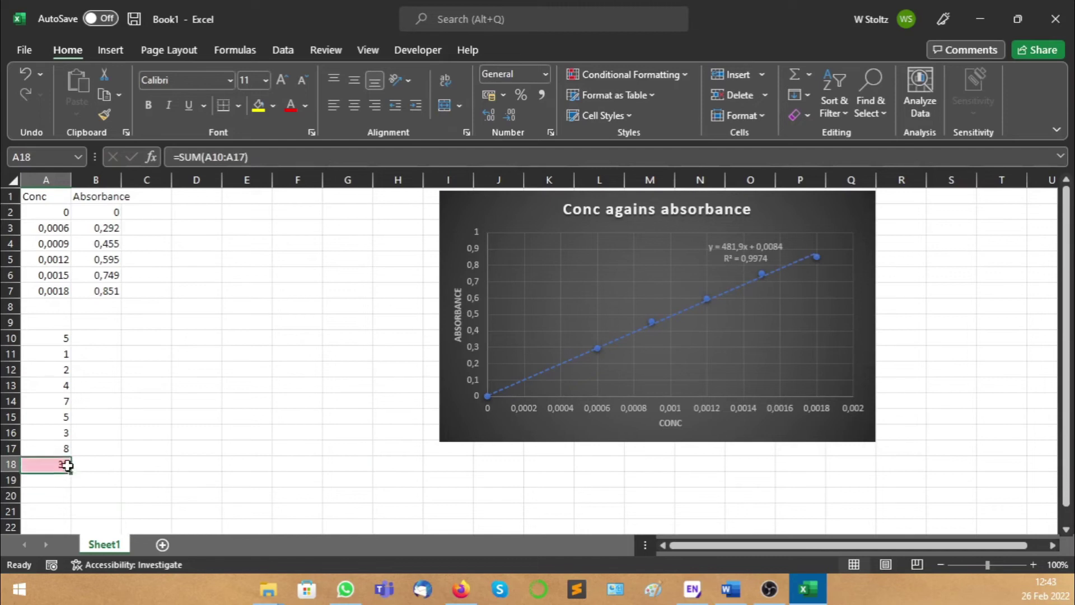
{"action": "left_click", "coordinate": [125, 493]}
- Enter the AVERAGE function in cell A19 with the range A10:A17, leaving out the sum
{"action": "left_click", "coordinate": [48, 486]}
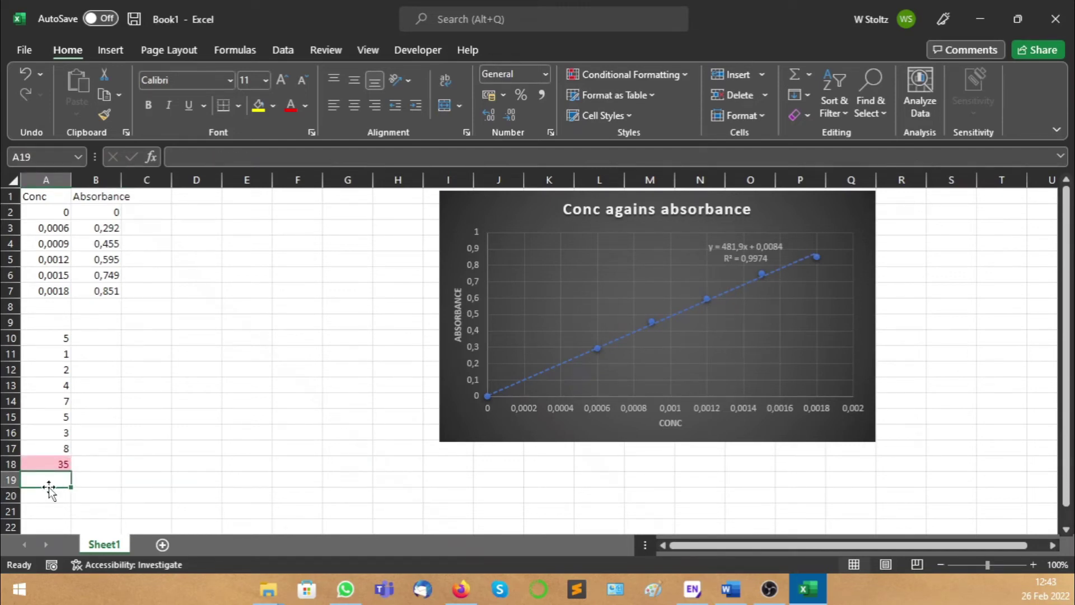
{"action": "type", "text": "="}
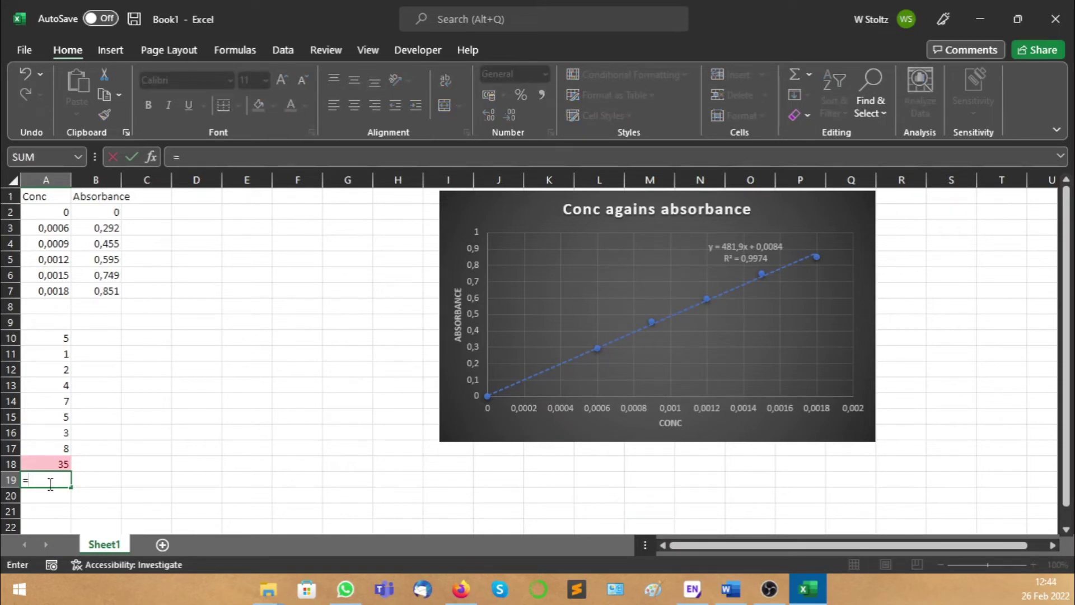
{"action": "left_click", "coordinate": [78, 157]}
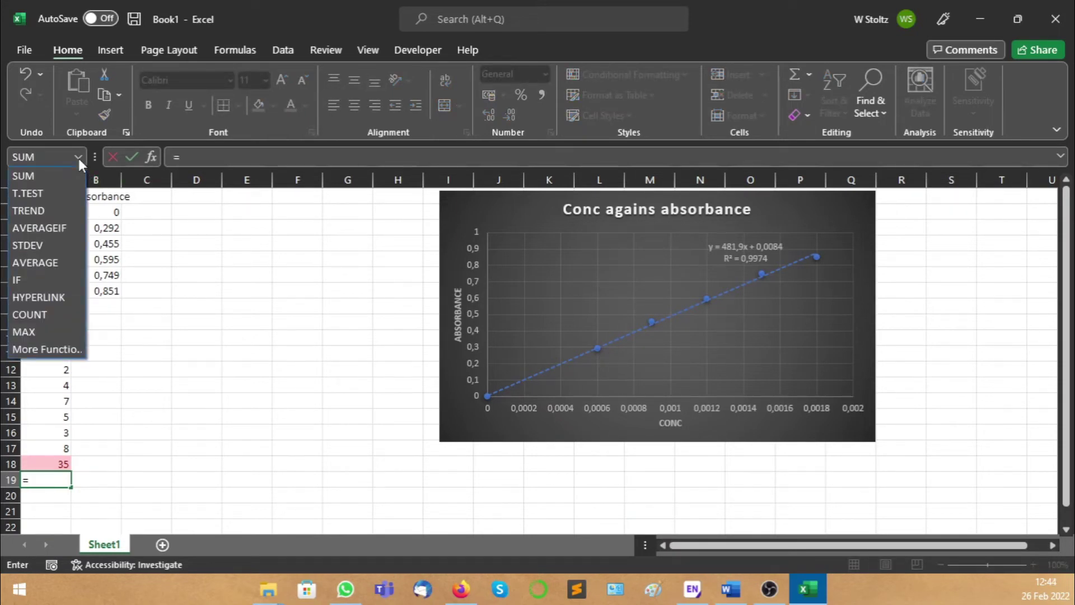
{"action": "left_click", "coordinate": [42, 263]}
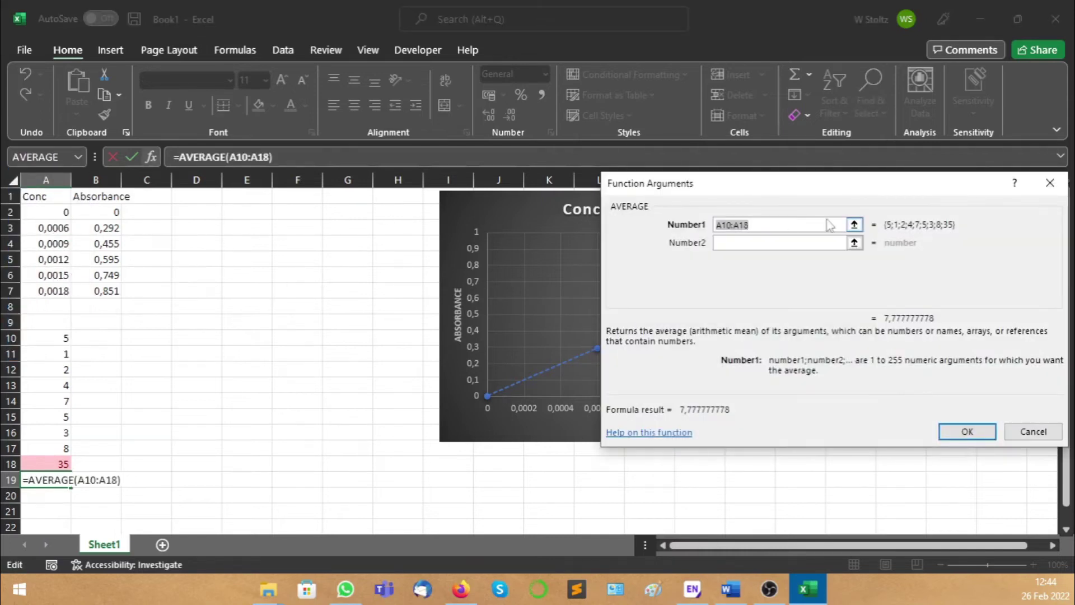
{"action": "left_click", "coordinate": [855, 224]}
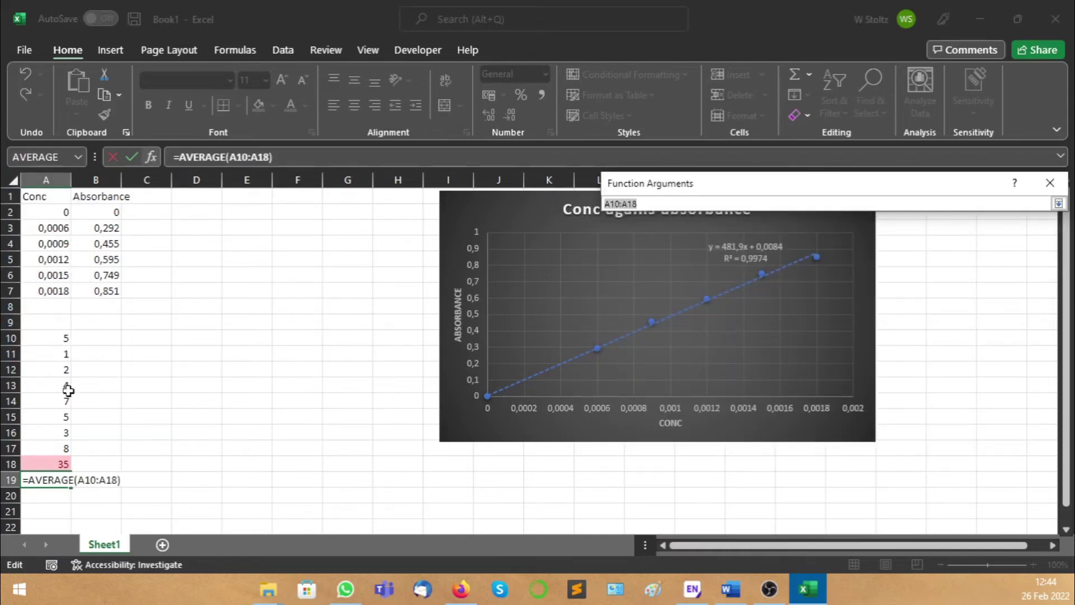
{"action": "left_click_drag", "start_coordinate": [59, 338], "coordinate": [58, 448]}
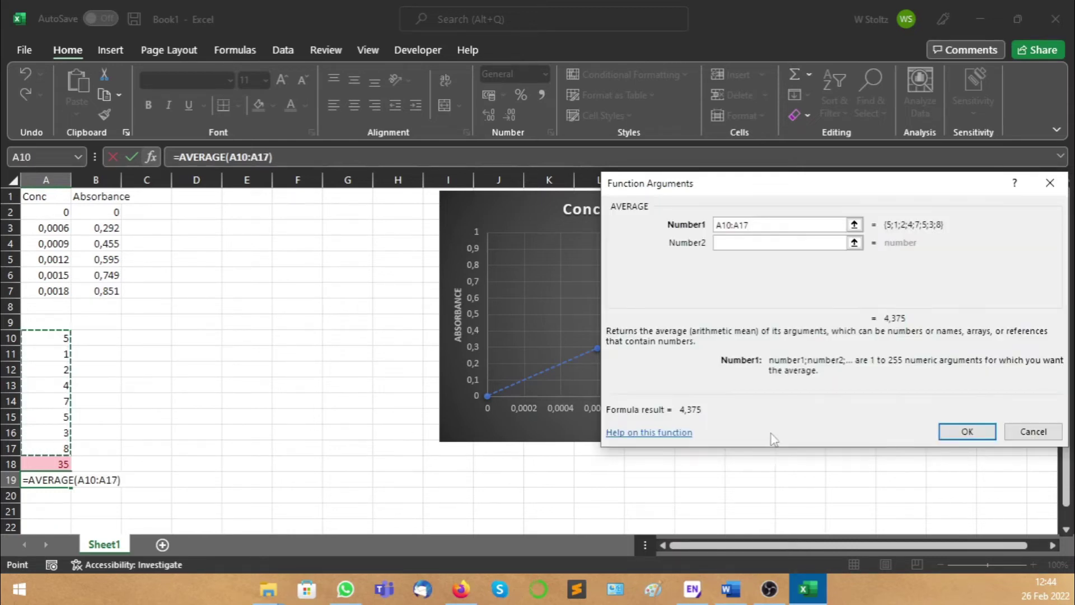
{"action": "left_click", "coordinate": [955, 432]}
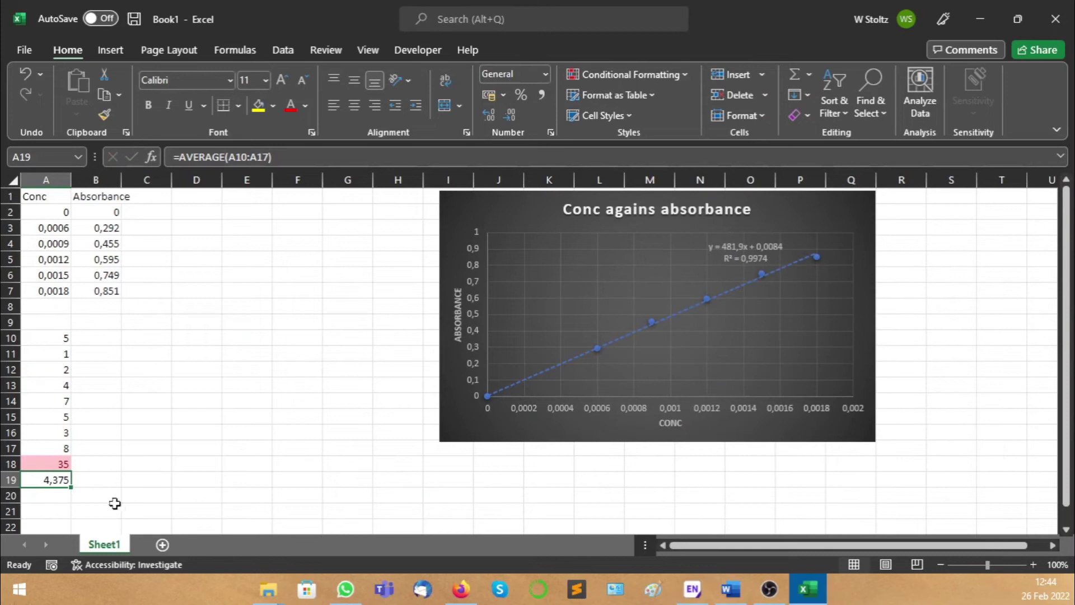
- Start a formula in cell A20 and browse the Statistical functions in the function library
{"action": "left_click", "coordinate": [65, 500]}
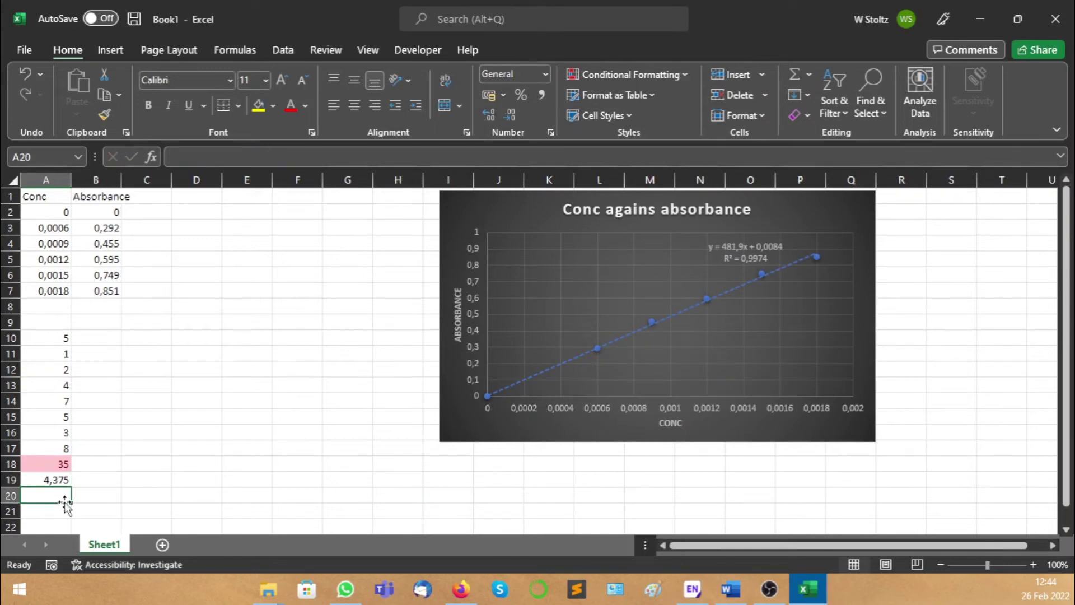
{"action": "type", "text": "="}
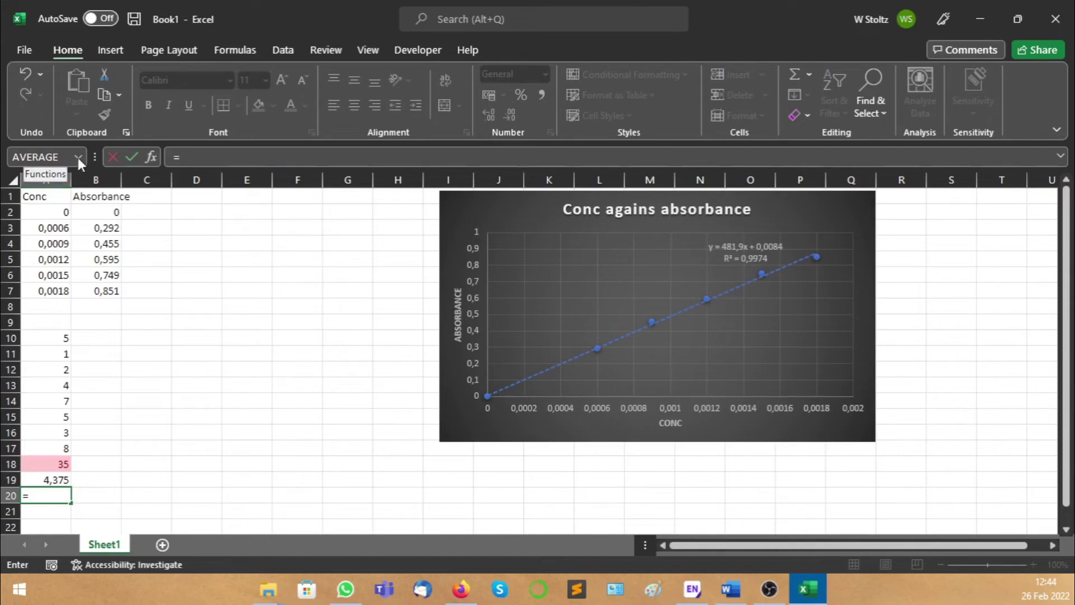
{"action": "left_click", "coordinate": [239, 53]}
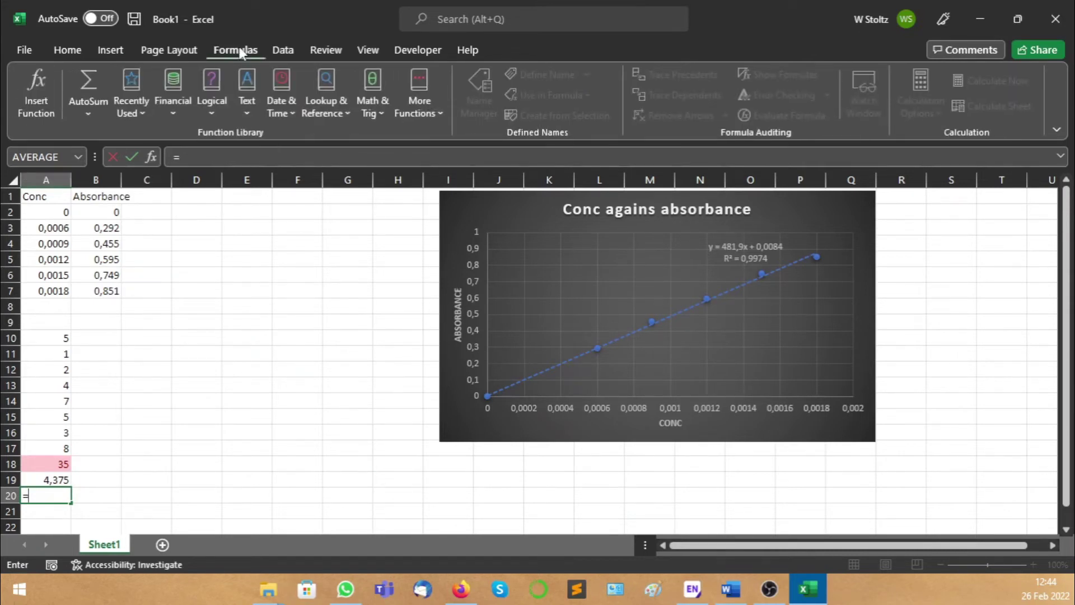
{"action": "left_click", "coordinate": [437, 113]}
{"action": "mouse_move", "coordinate": [439, 142]}
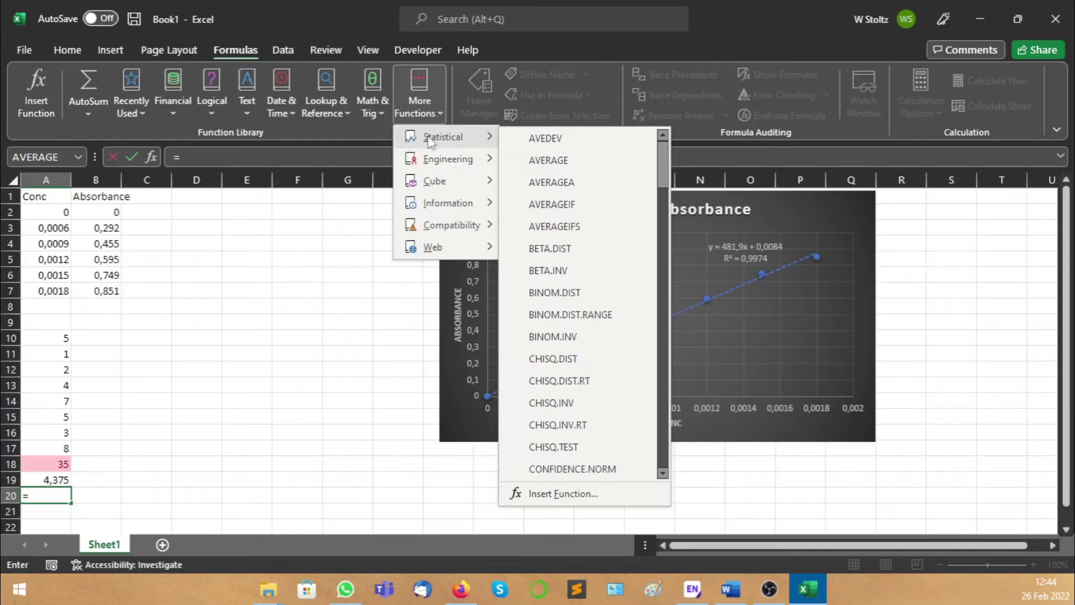
{"action": "scroll", "coordinate": [594, 280], "scroll_direction": "down", "scroll_amount": 5}
{"action": "scroll", "coordinate": [595, 290], "scroll_direction": "up", "scroll_amount": 5}
{"action": "scroll", "coordinate": [596, 291], "scroll_direction": "down", "scroll_amount": 20}
{"action": "scroll", "coordinate": [597, 291], "scroll_direction": "down", "scroll_amount": 5}
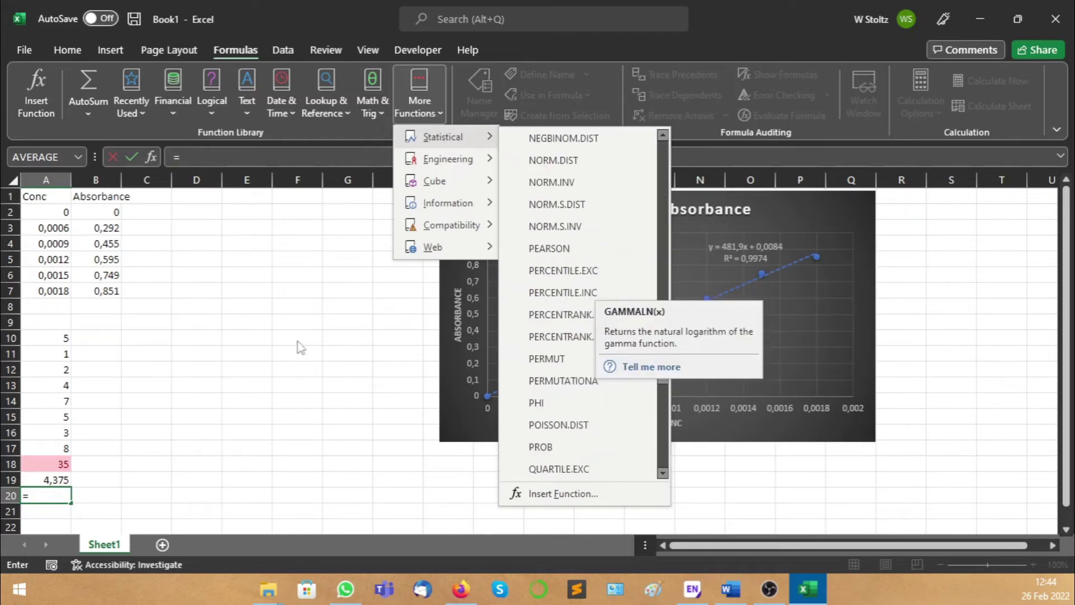
{"action": "left_click", "coordinate": [271, 329]}
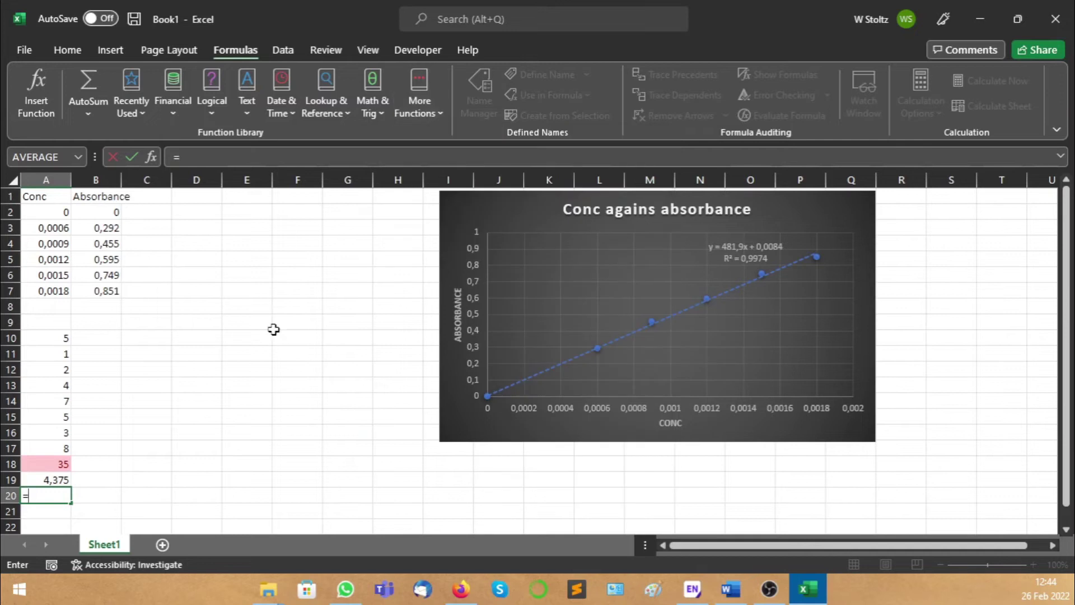
{"action": "left_click", "coordinate": [36, 156]}
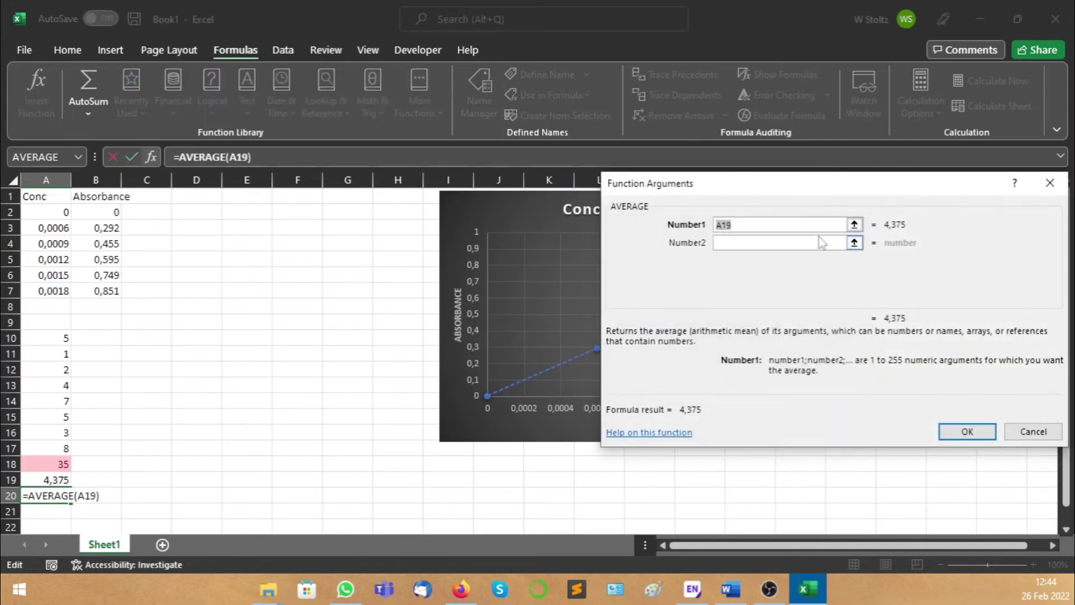
{"action": "left_click", "coordinate": [857, 224]}
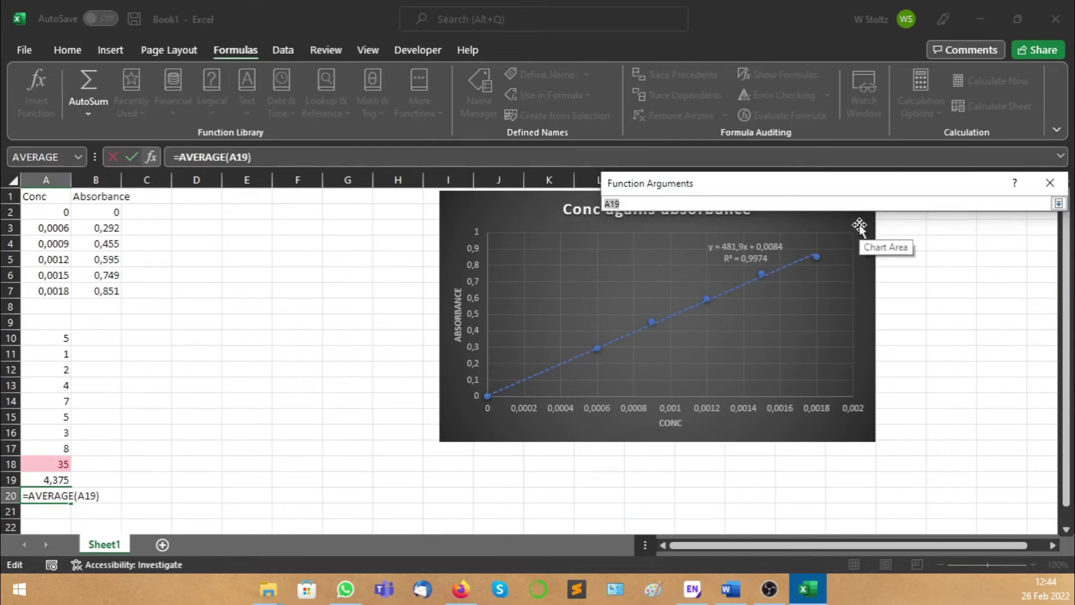
{"action": "left_click", "coordinate": [1051, 182]}
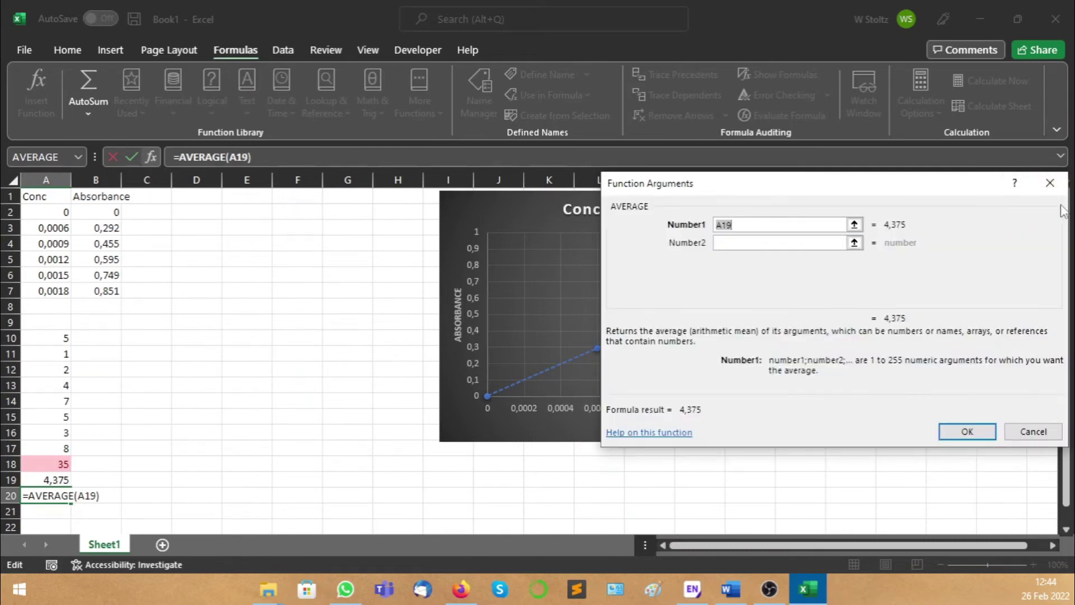
{"action": "left_click", "coordinate": [1050, 181]}
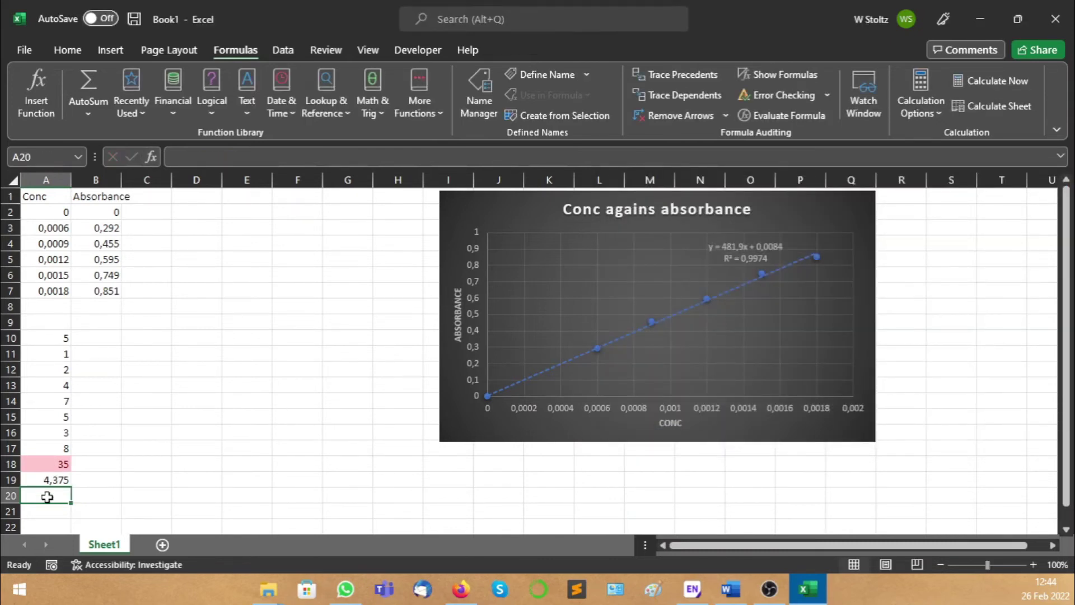
- Enter the STDEV function in cell A20 with the range A10:A17
{"action": "type", "text": "="}
{"action": "left_click", "coordinate": [79, 160]}
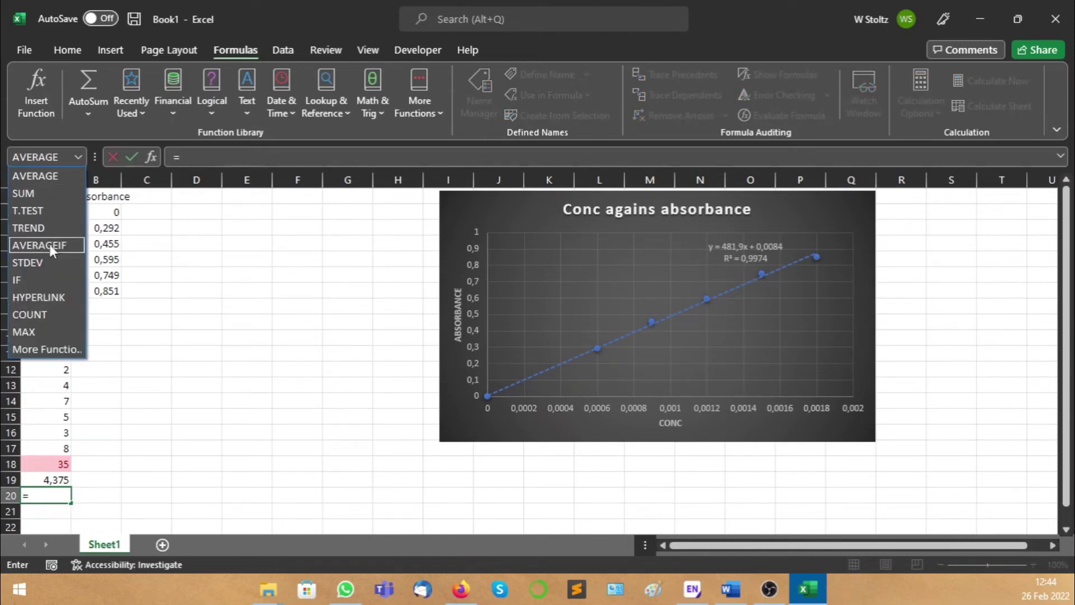
{"action": "left_click", "coordinate": [26, 263]}
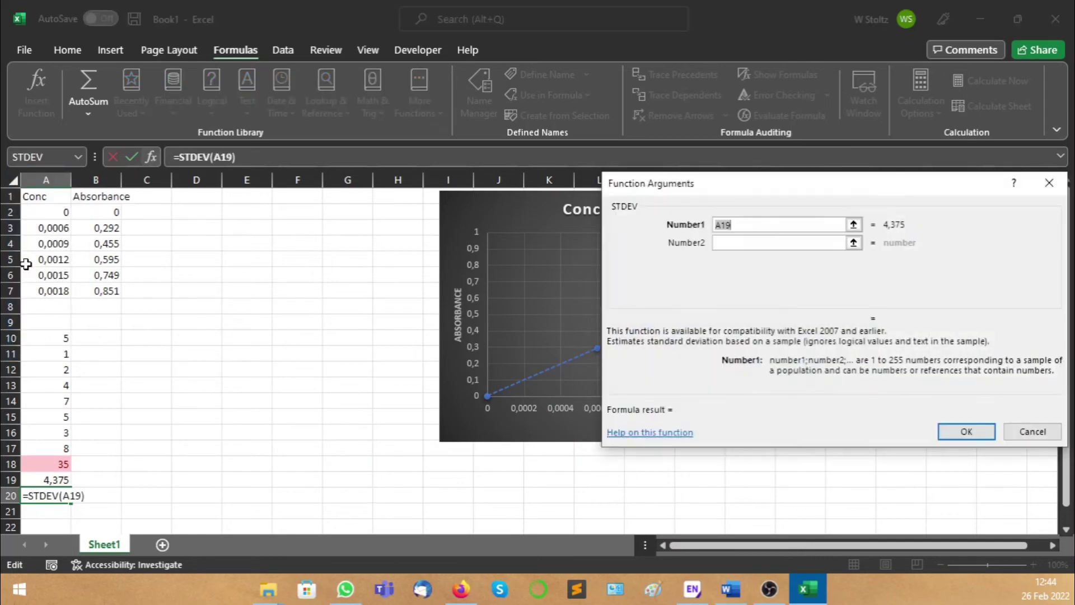
{"action": "left_click", "coordinate": [854, 225]}
{"action": "left_click_drag", "start_coordinate": [66, 336], "coordinate": [59, 443]}
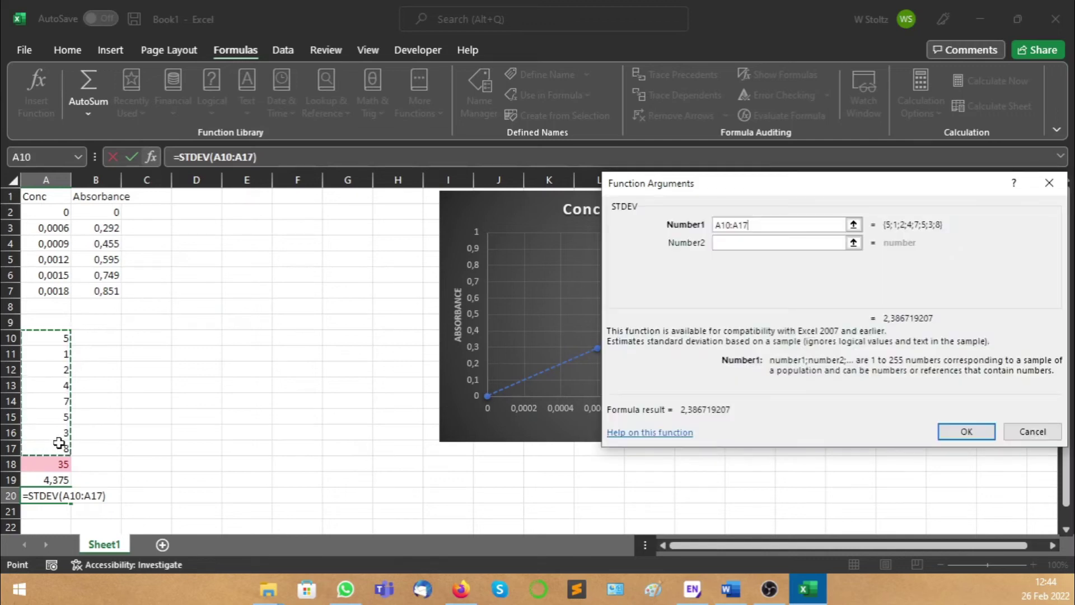
{"action": "left_click", "coordinate": [975, 435]}
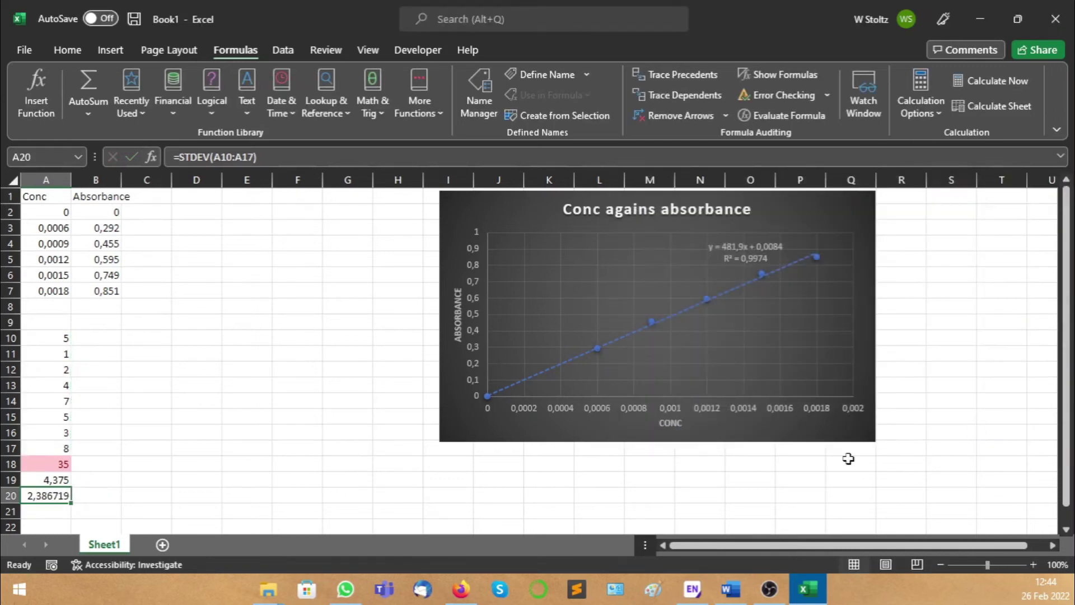
{"action": "left_click", "coordinate": [227, 497]}
{"action": "scroll", "coordinate": [100, 496], "scroll_direction": "down", "scroll_amount": 1}
{"action": "scroll", "coordinate": [100, 496], "scroll_direction": "up", "scroll_amount": 1}
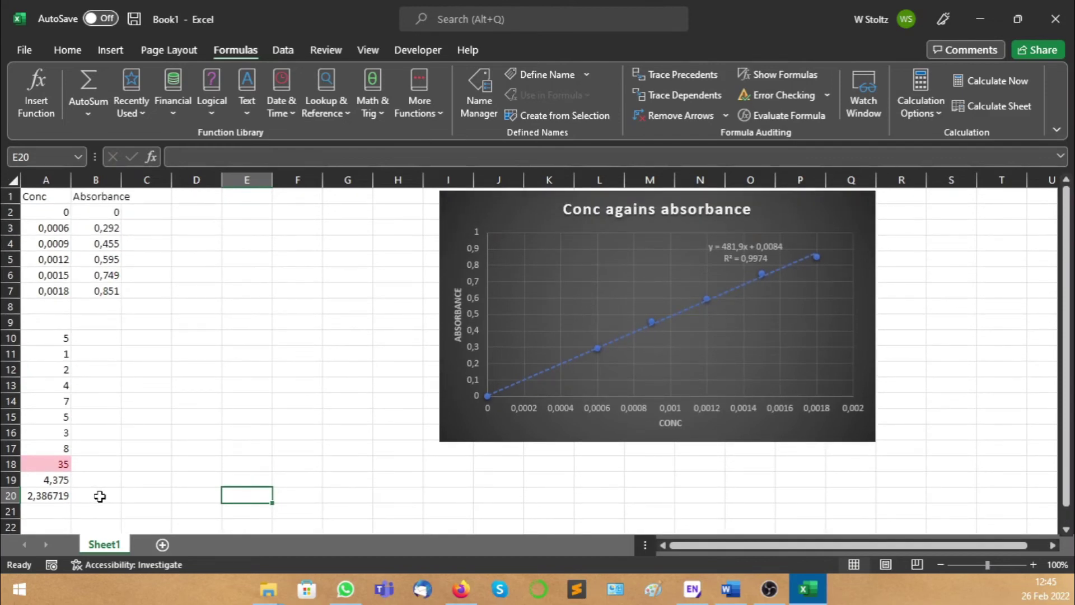
- Enter the formula =A10+A12+A14+A16 in cell C18 and check which cells it references
{"action": "left_click", "coordinate": [157, 466]}
{"action": "type", "text": "="}
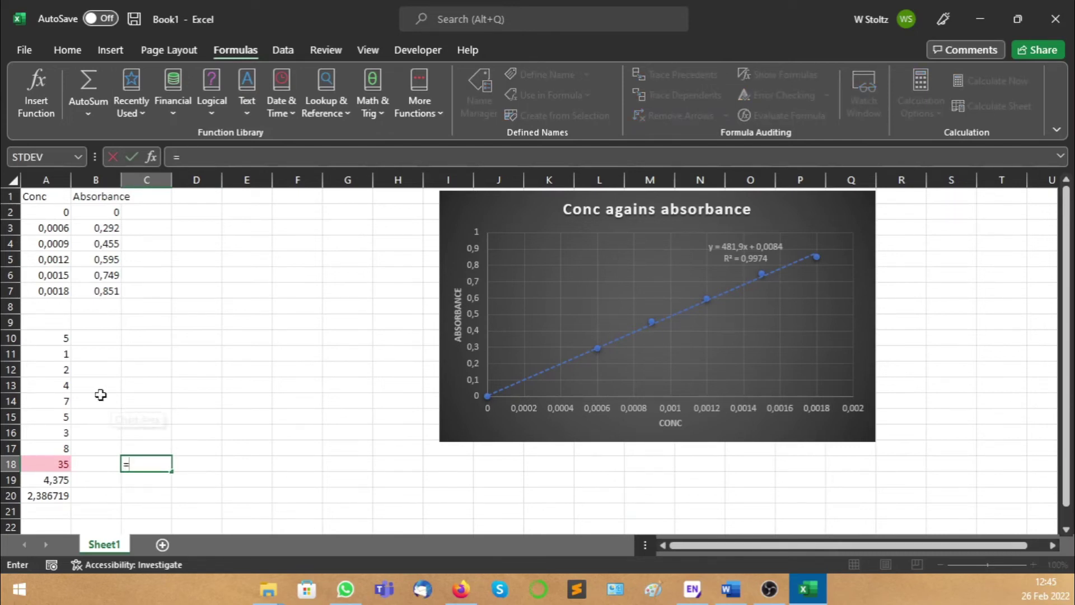
{"action": "left_click", "coordinate": [62, 338]}
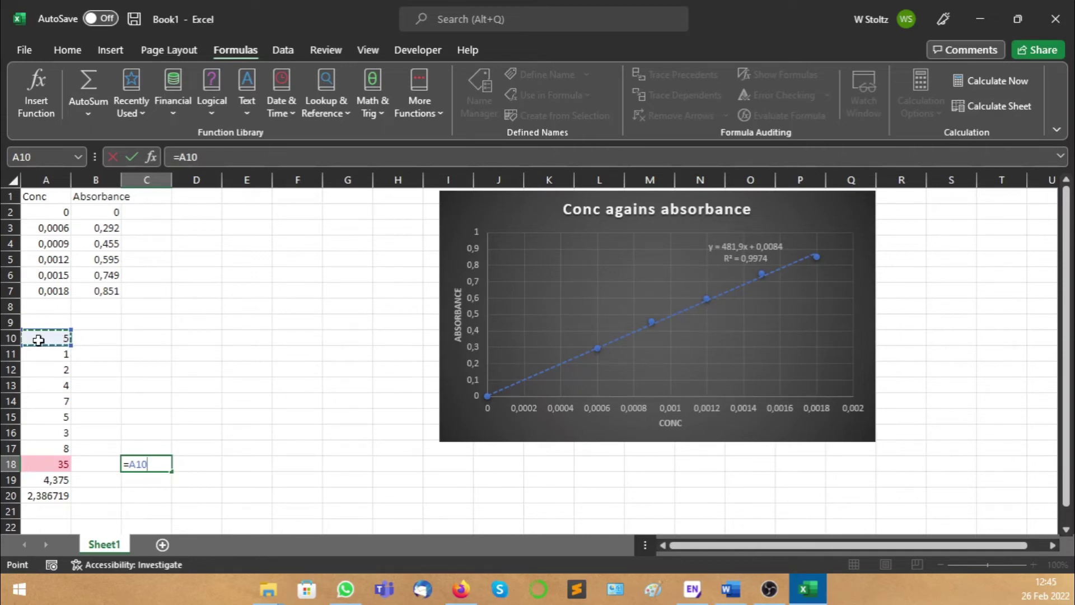
{"action": "type", "text": "+"}
{"action": "left_click", "coordinate": [53, 372]}
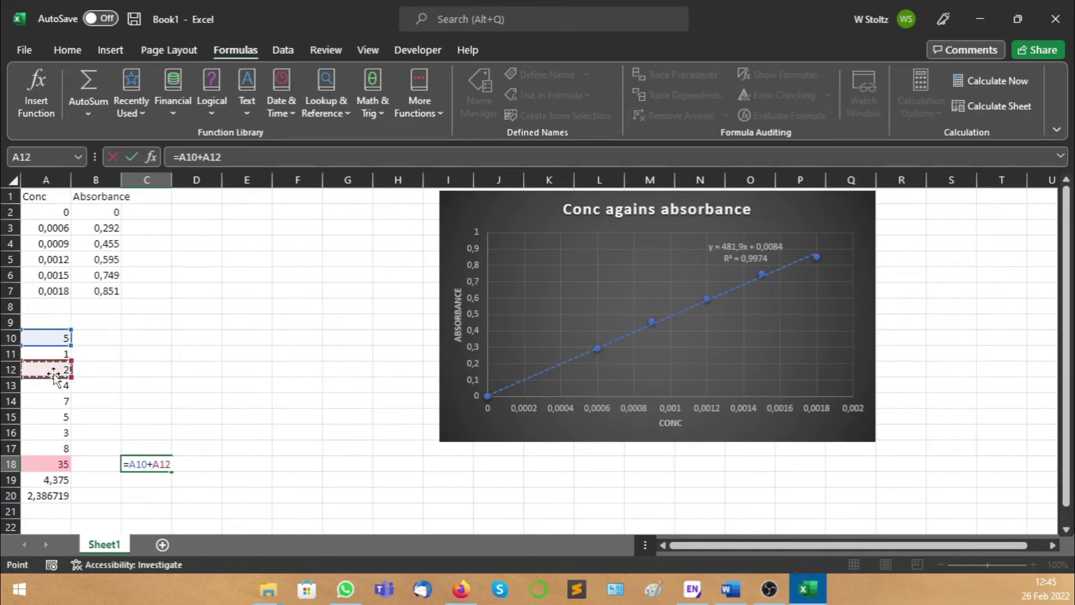
{"action": "type", "text": "+"}
{"action": "left_click", "coordinate": [51, 402]}
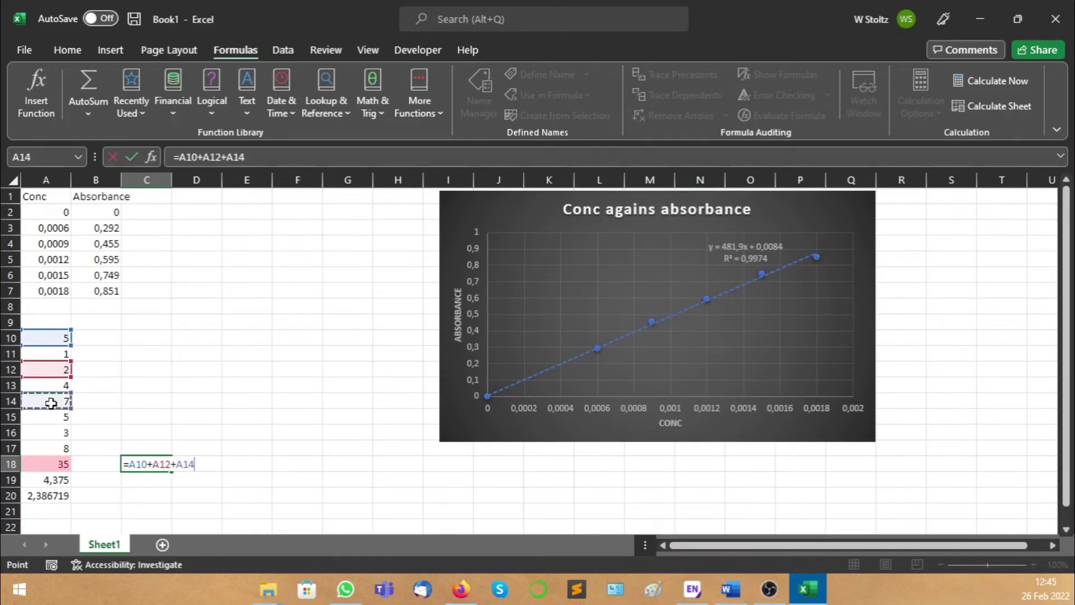
{"action": "type", "text": "+"}
{"action": "left_click", "coordinate": [45, 431]}
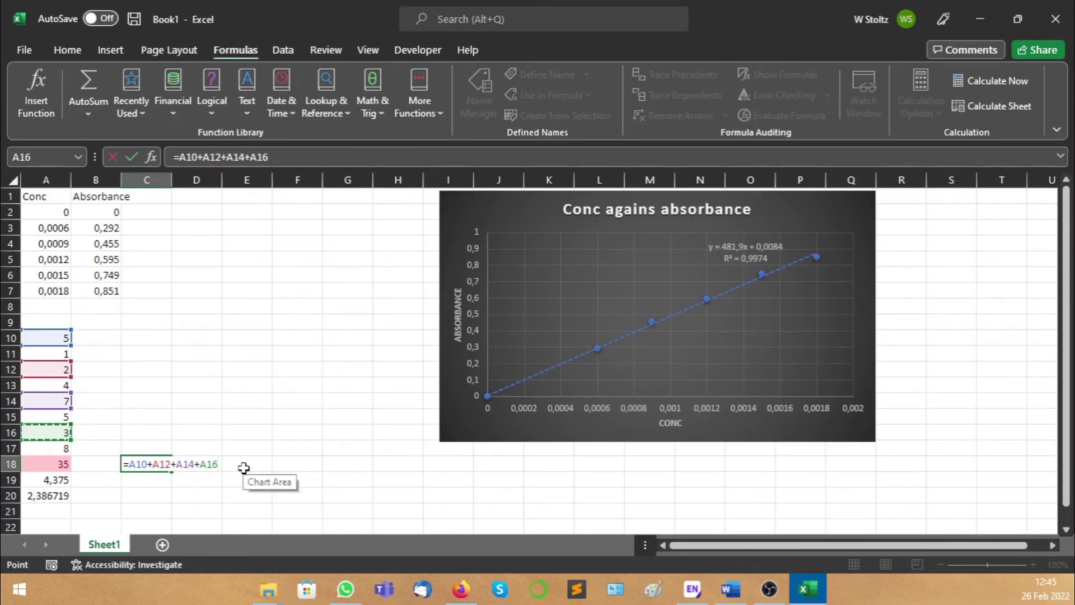
{"action": "key", "text": "Return"}
{"action": "left_click", "coordinate": [147, 464]}
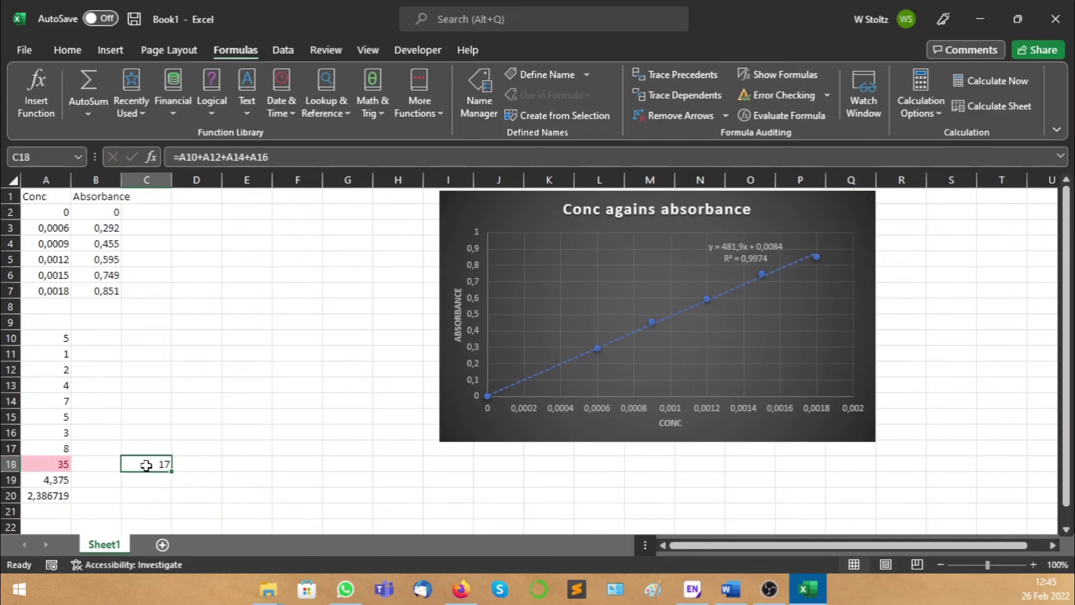
{"action": "key", "text": "F2"}
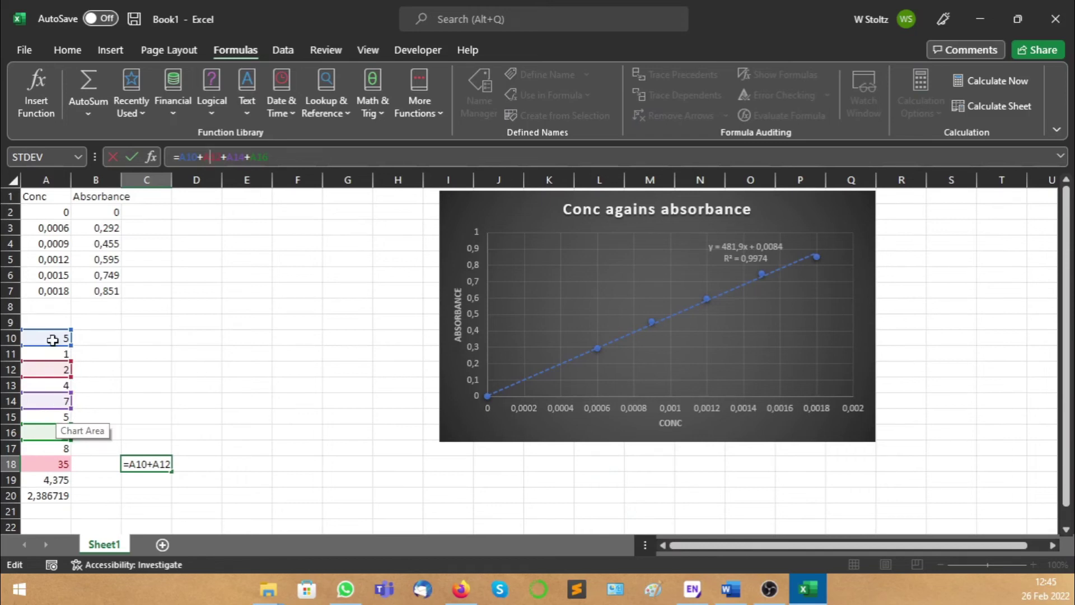
{"action": "left_click", "coordinate": [211, 390]}
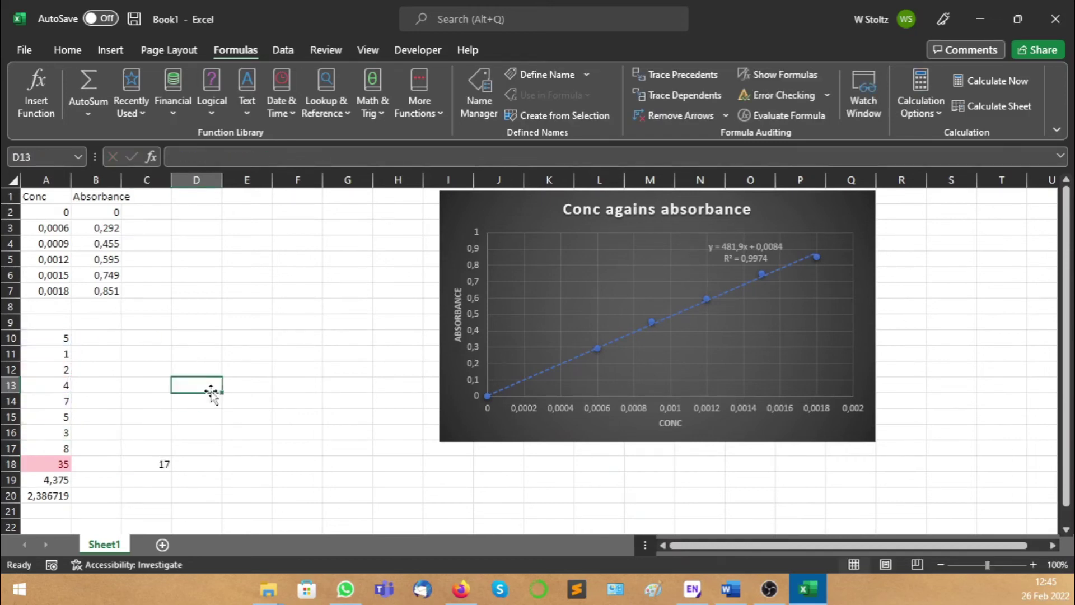
- Enter the formula =A10-A12-A14-A16 in cell D18 to subtract the alternate values from the first one
{"action": "left_click", "coordinate": [194, 464]}
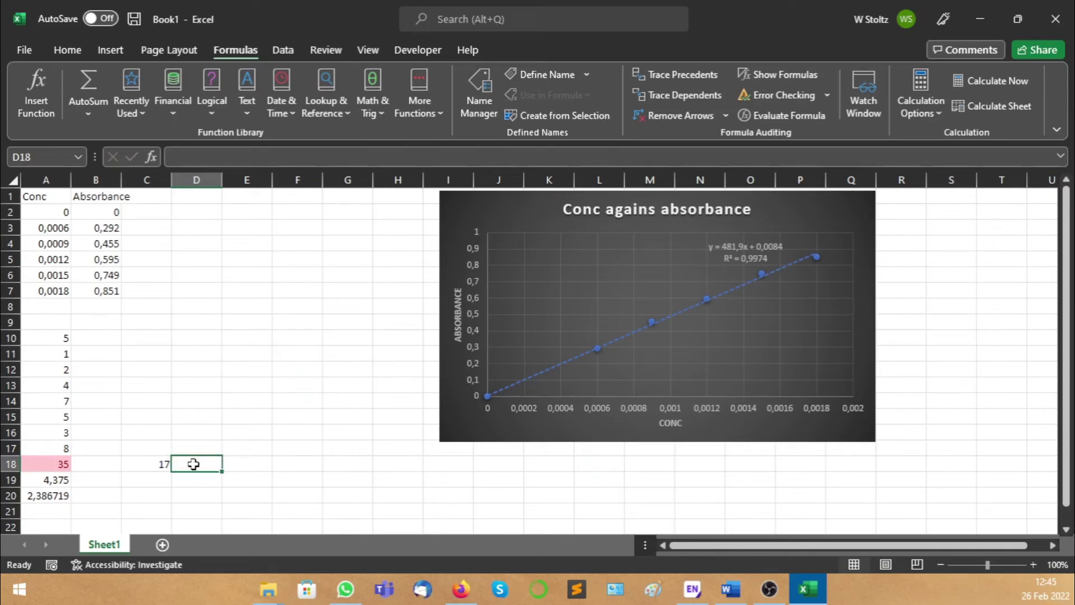
{"action": "type", "text": "="}
{"action": "left_click", "coordinate": [59, 339]}
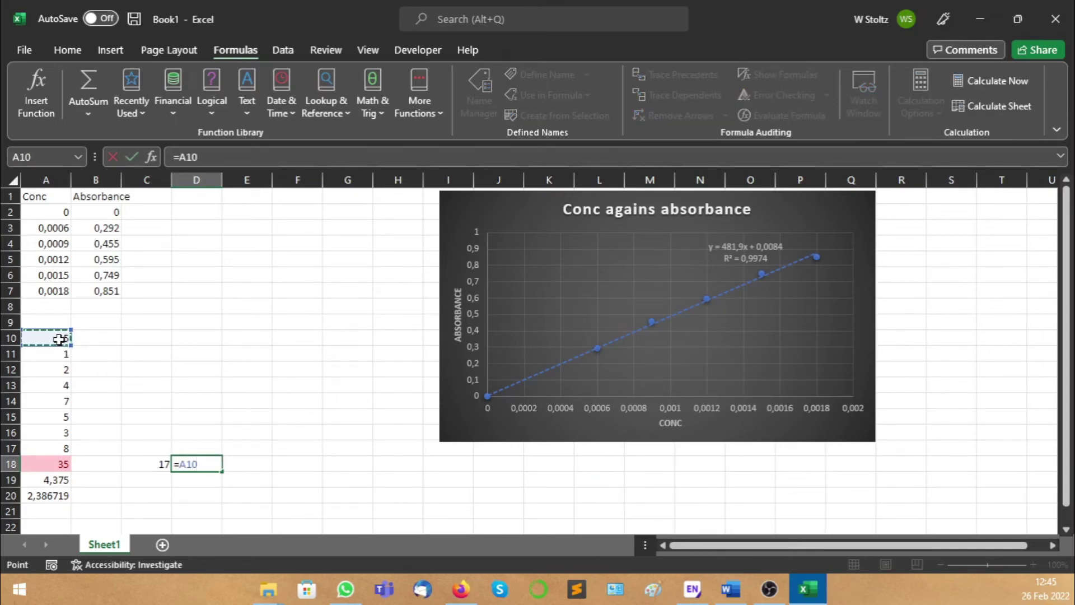
{"action": "type", "text": "-"}
{"action": "left_click", "coordinate": [62, 370]}
{"action": "type", "text": "-"}
{"action": "left_click", "coordinate": [54, 403]}
{"action": "type", "text": "-"}
{"action": "left_click", "coordinate": [56, 433]}
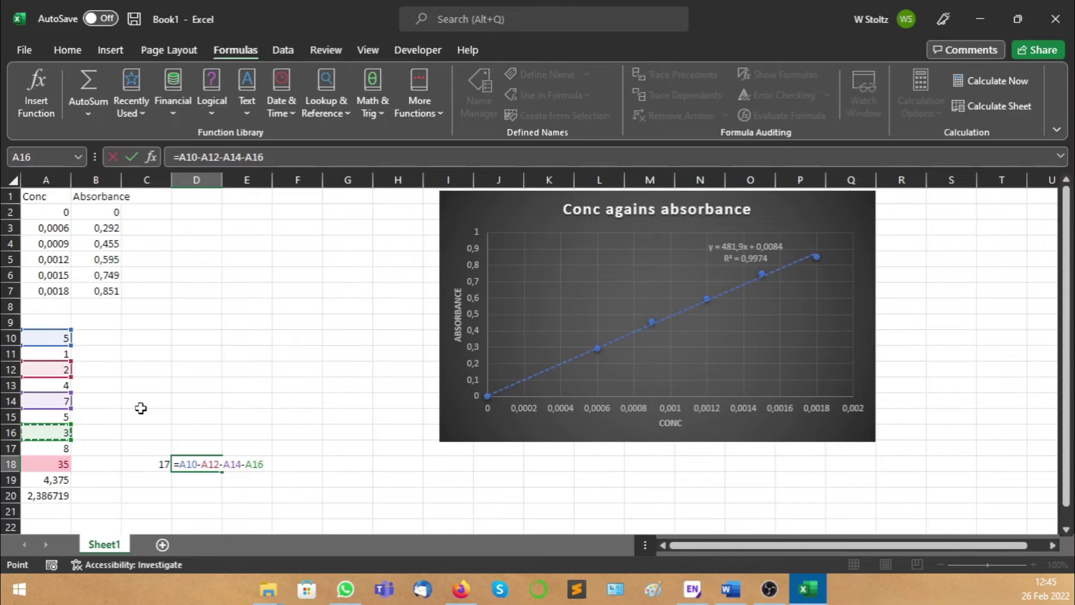
{"action": "key", "text": "Return"}
{"action": "left_click", "coordinate": [200, 467]}
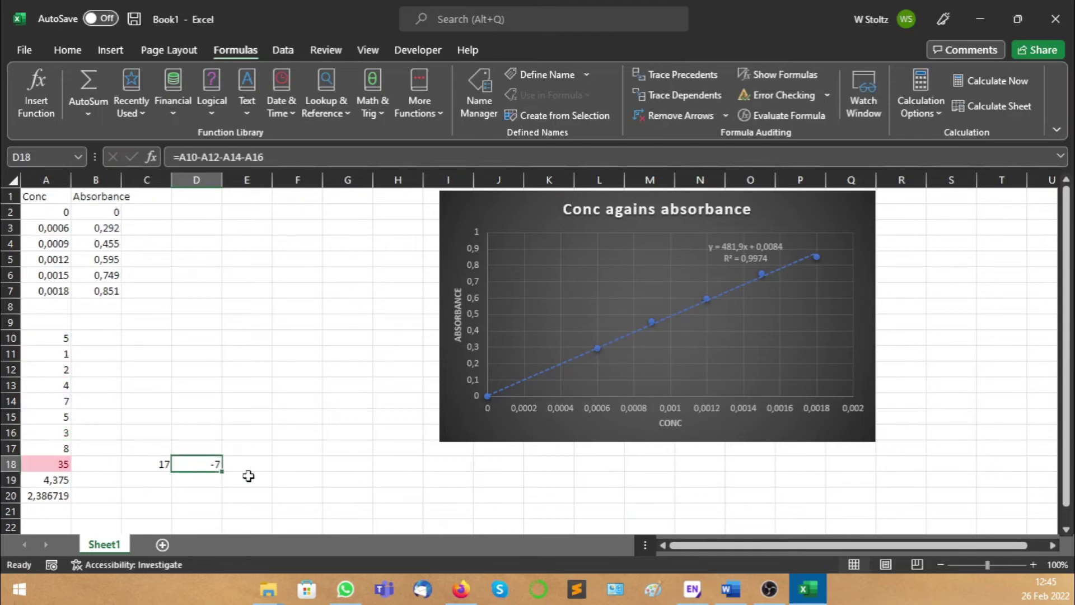
{"action": "left_click", "coordinate": [249, 476]}
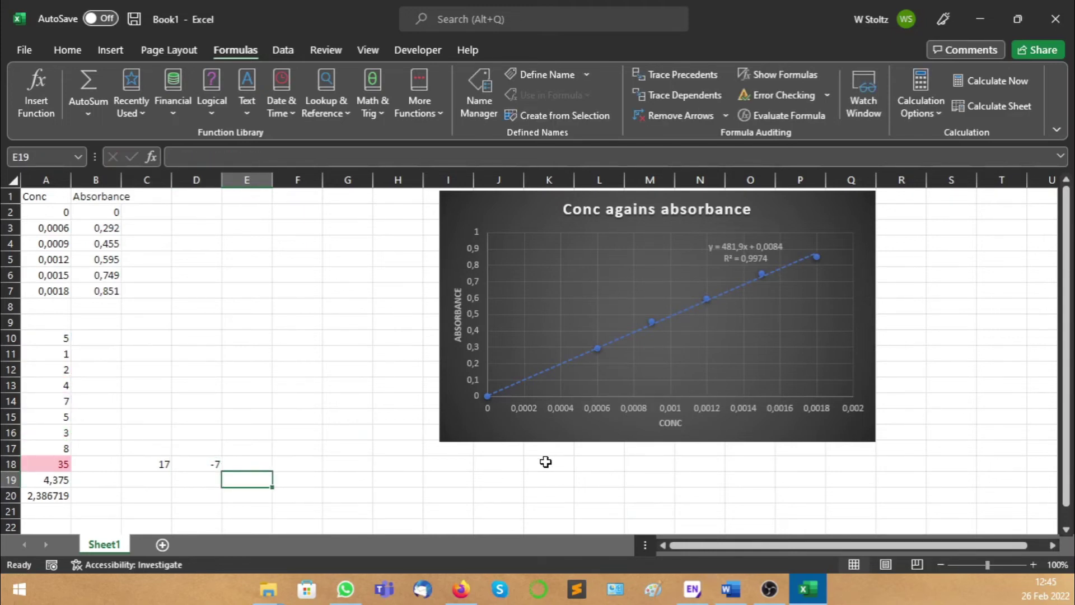
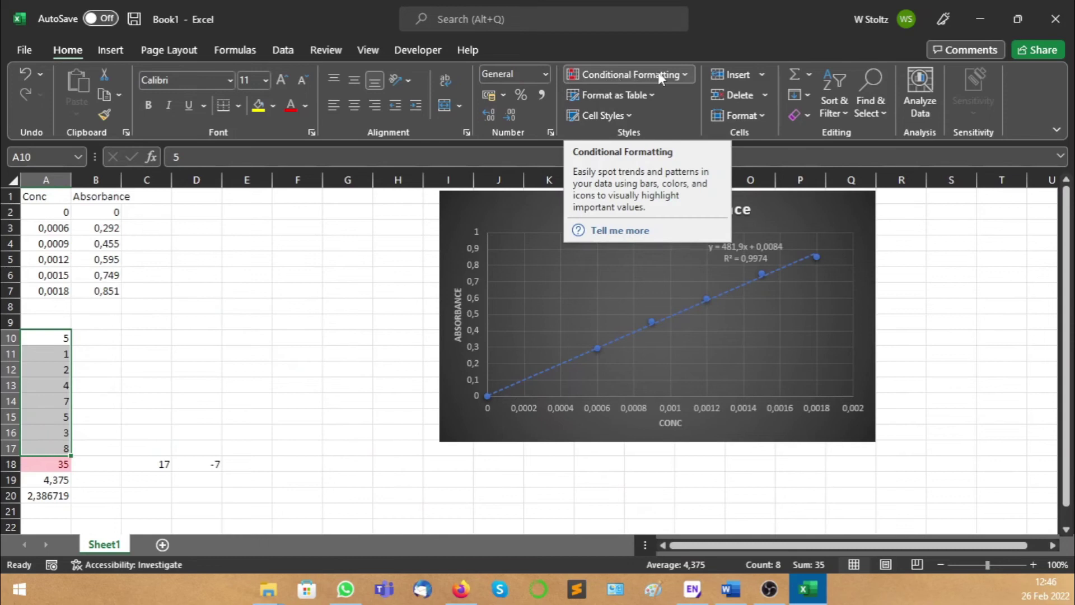
- Apply a Greater Than conditional formatting rule to A10:A17 with threshold 2 and Green Fill with Dark Green Text
{"action": "left_click", "coordinate": [661, 74]}
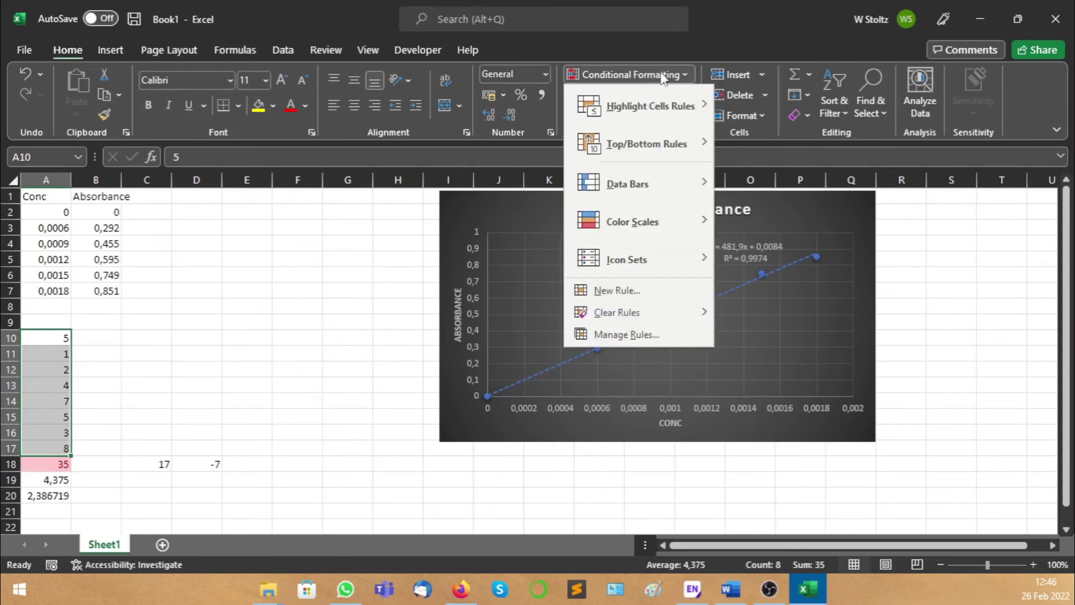
{"action": "mouse_move", "coordinate": [626, 115]}
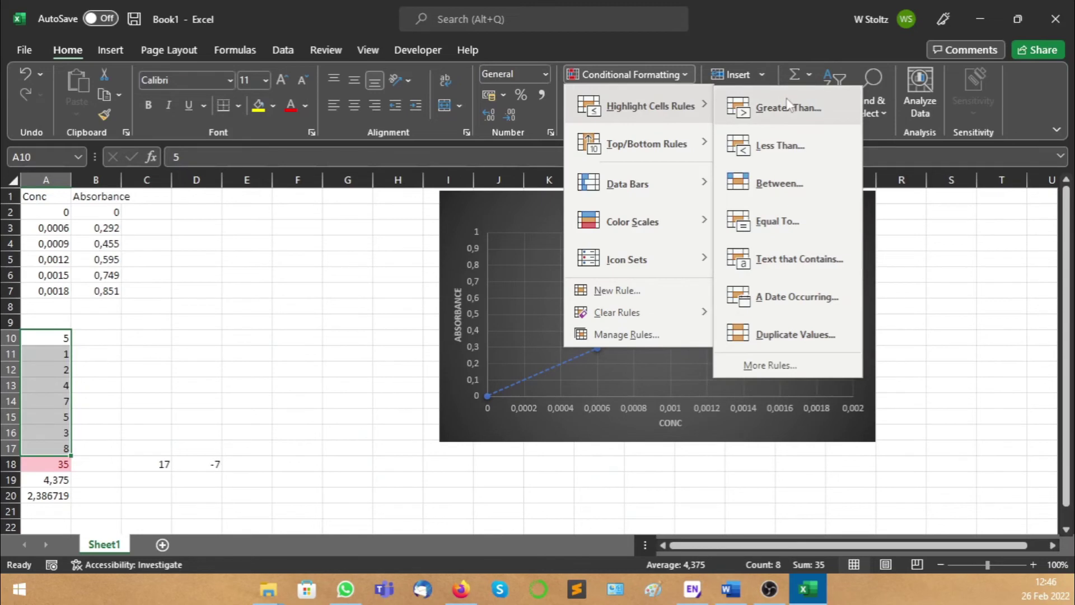
{"action": "mouse_move", "coordinate": [672, 140]}
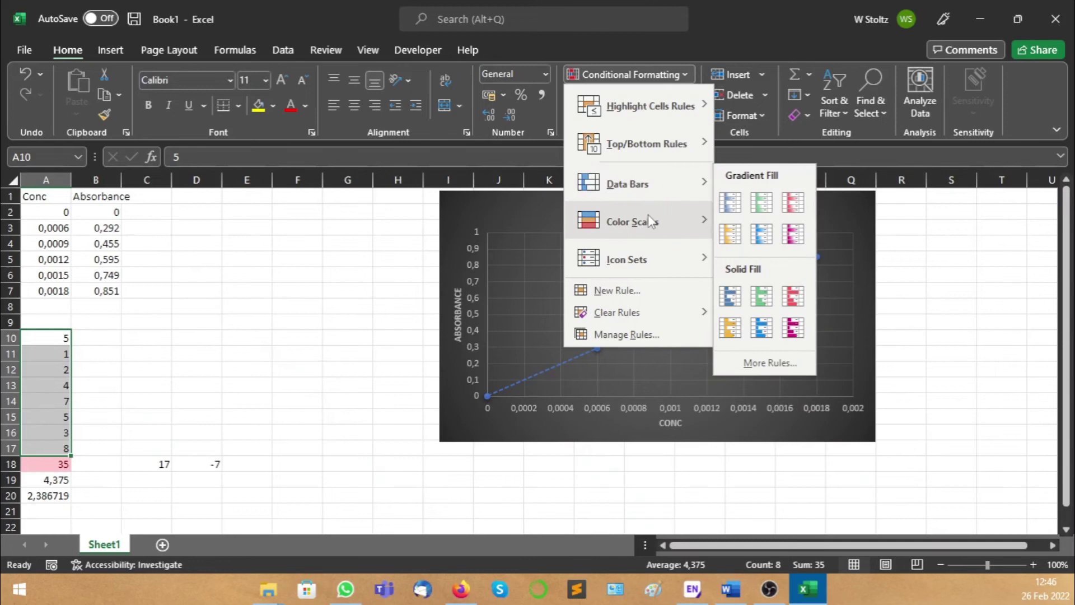
{"action": "mouse_move", "coordinate": [649, 250]}
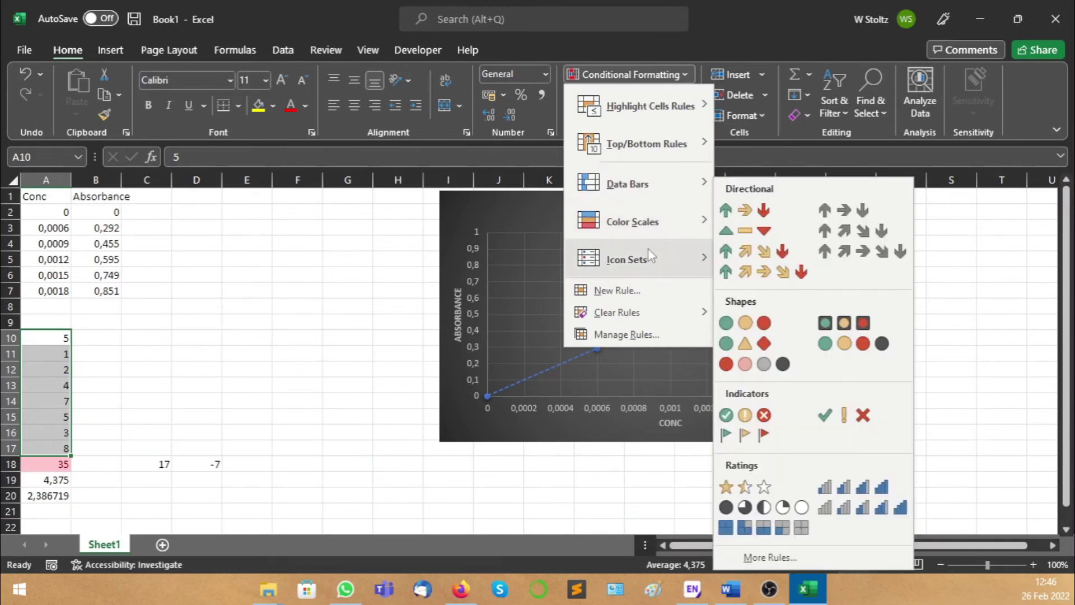
{"action": "mouse_move", "coordinate": [688, 102]}
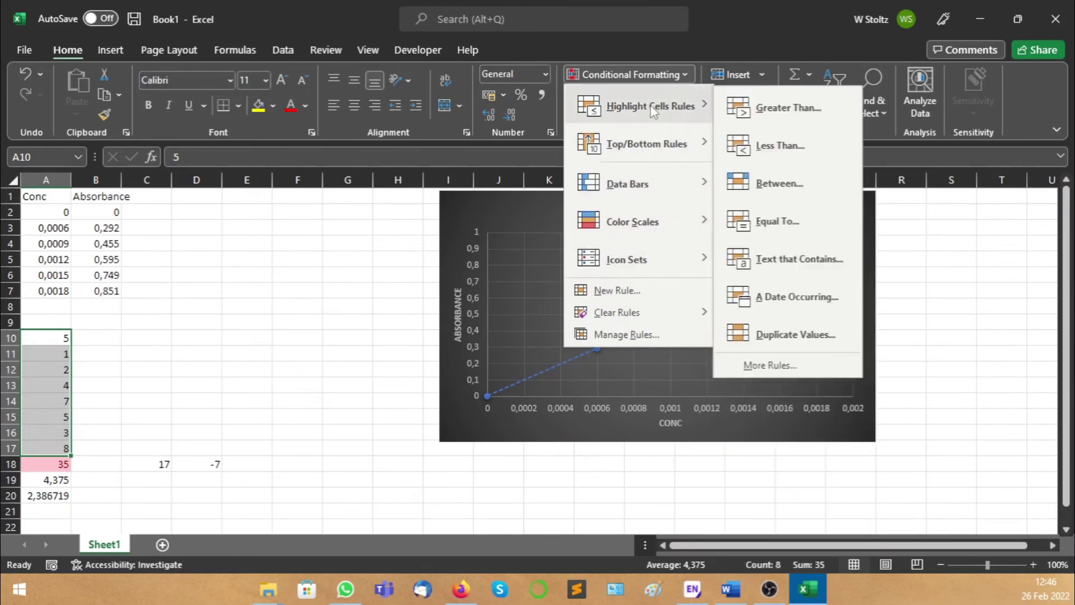
{"action": "left_click", "coordinate": [773, 110]}
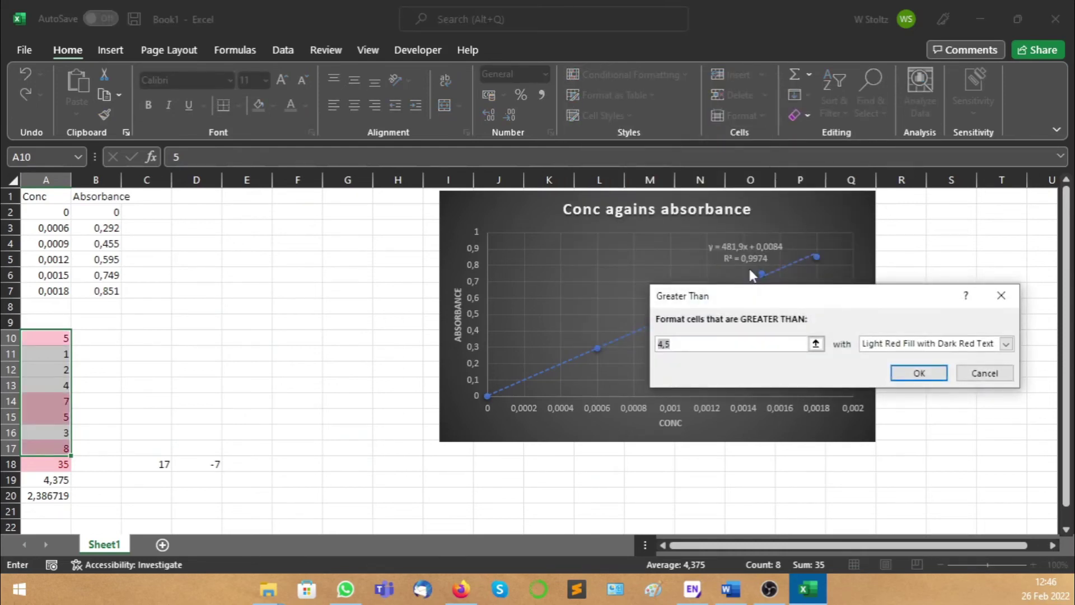
{"action": "left_click_drag", "start_coordinate": [721, 298], "coordinate": [558, 301]}
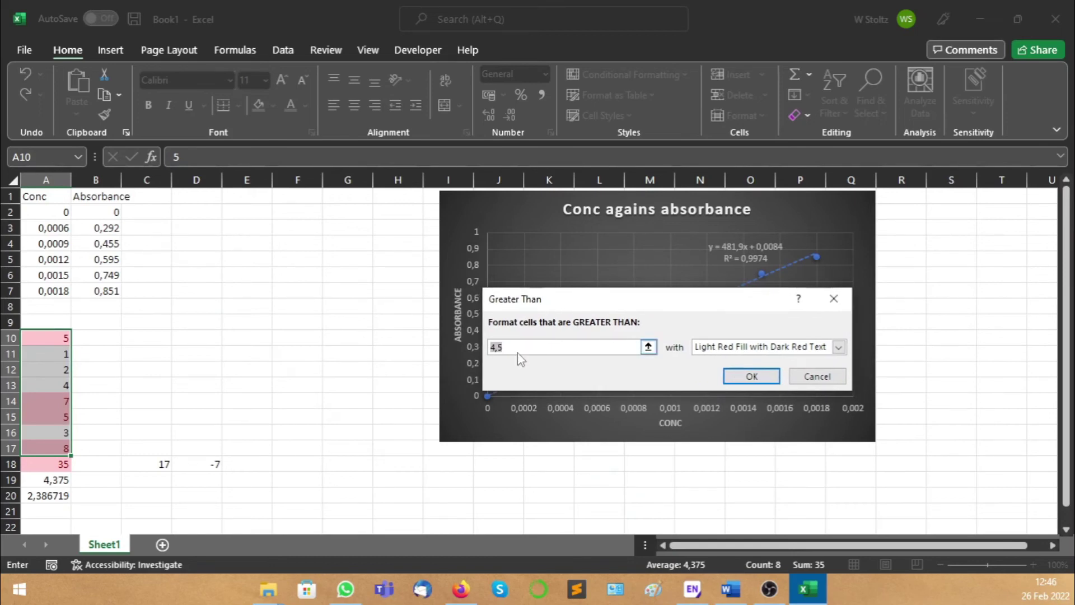
{"action": "key", "text": "BackSpace"}
{"action": "type", "text": "2"}
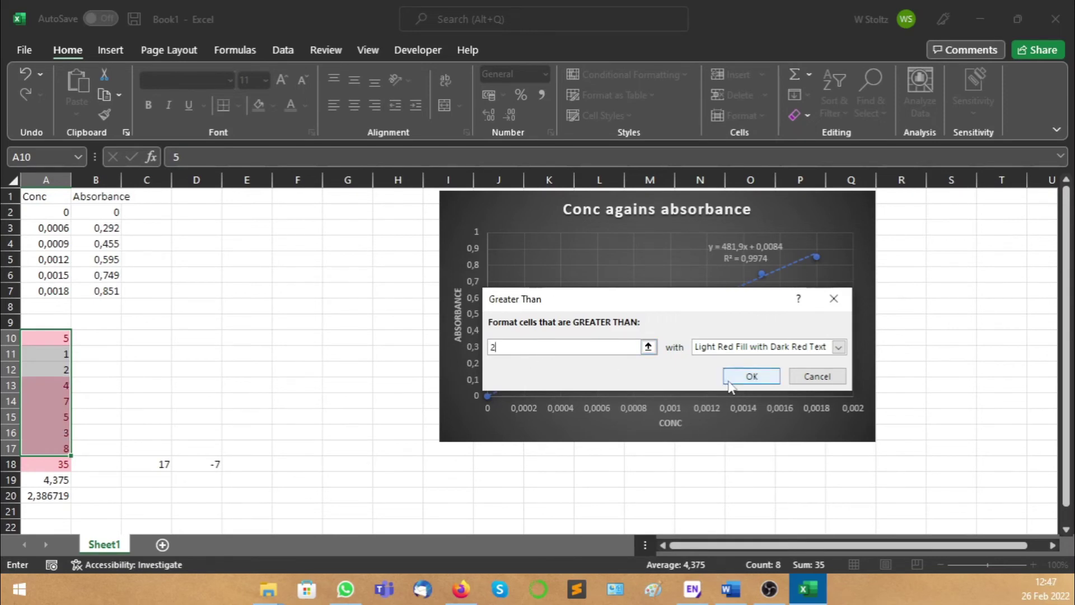
{"action": "left_click", "coordinate": [839, 347]}
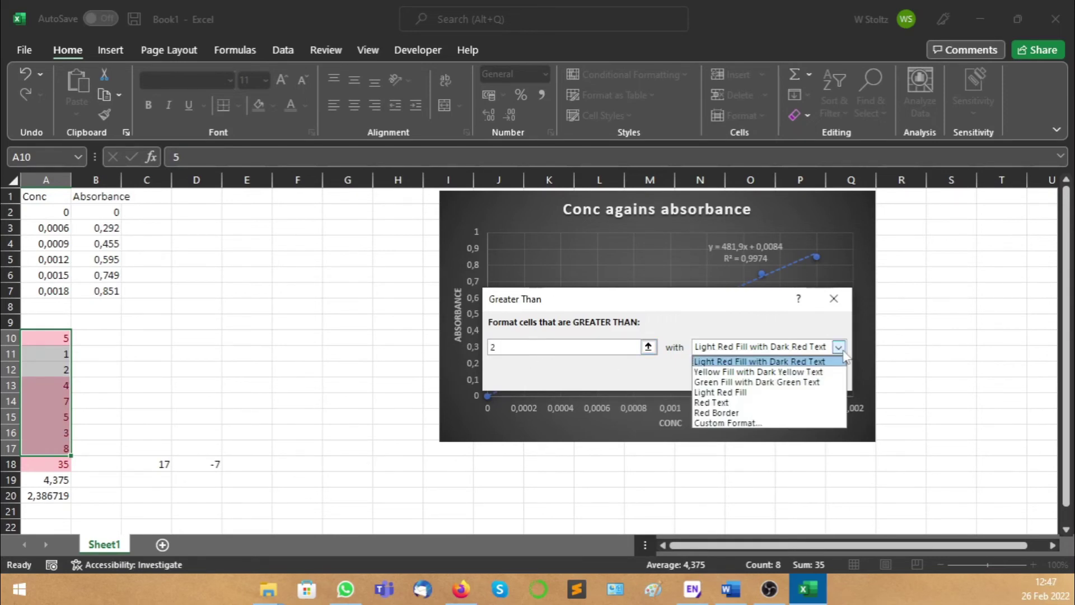
{"action": "left_click", "coordinate": [738, 382]}
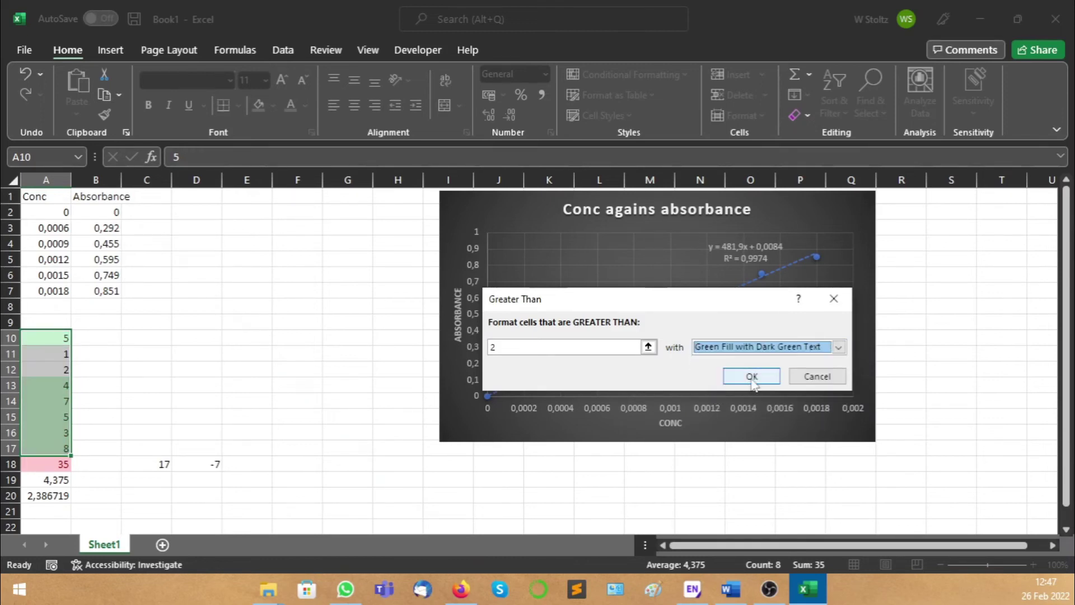
{"action": "left_click", "coordinate": [753, 376]}
{"action": "left_click", "coordinate": [211, 399]}
{"action": "left_click", "coordinate": [64, 329]}
{"action": "left_click_drag", "start_coordinate": [64, 340], "coordinate": [65, 448]}
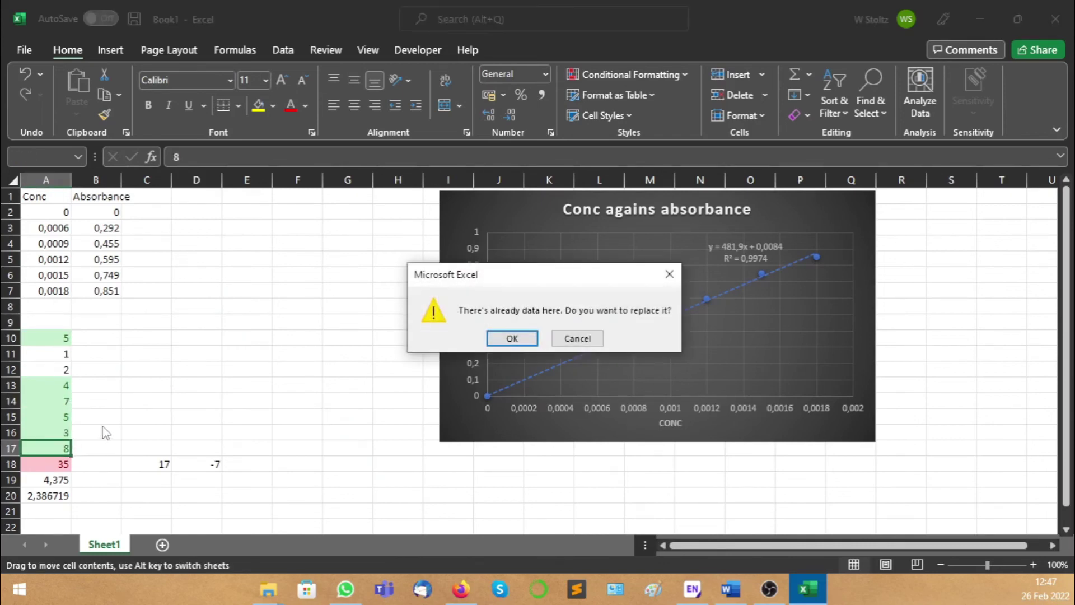
{"action": "left_click", "coordinate": [669, 274]}
{"action": "left_click", "coordinate": [159, 393]}
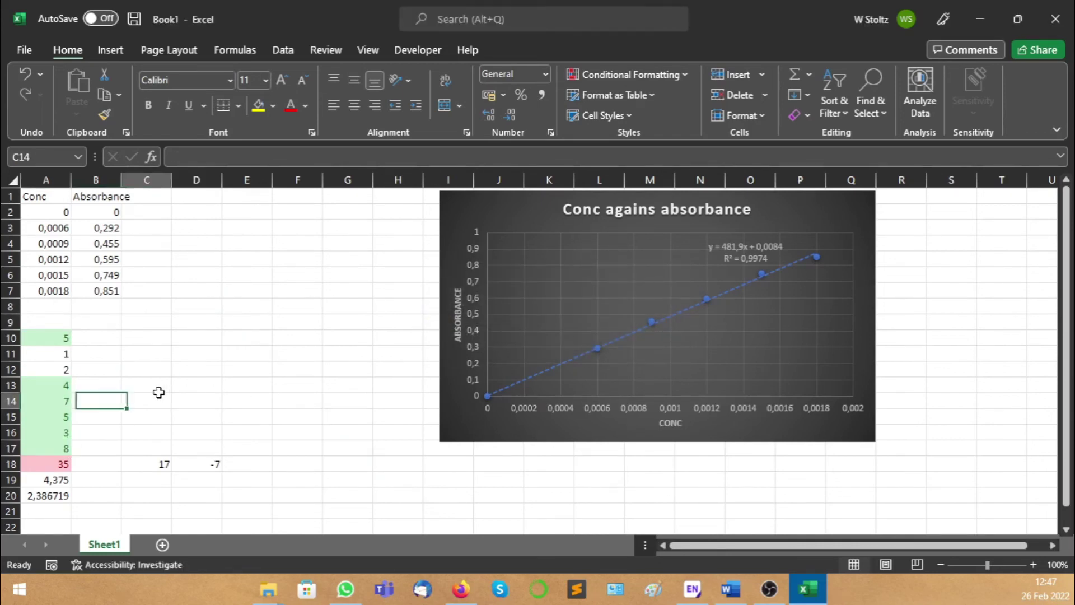
{"action": "left_click_drag", "start_coordinate": [160, 393], "coordinate": [125, 381]}
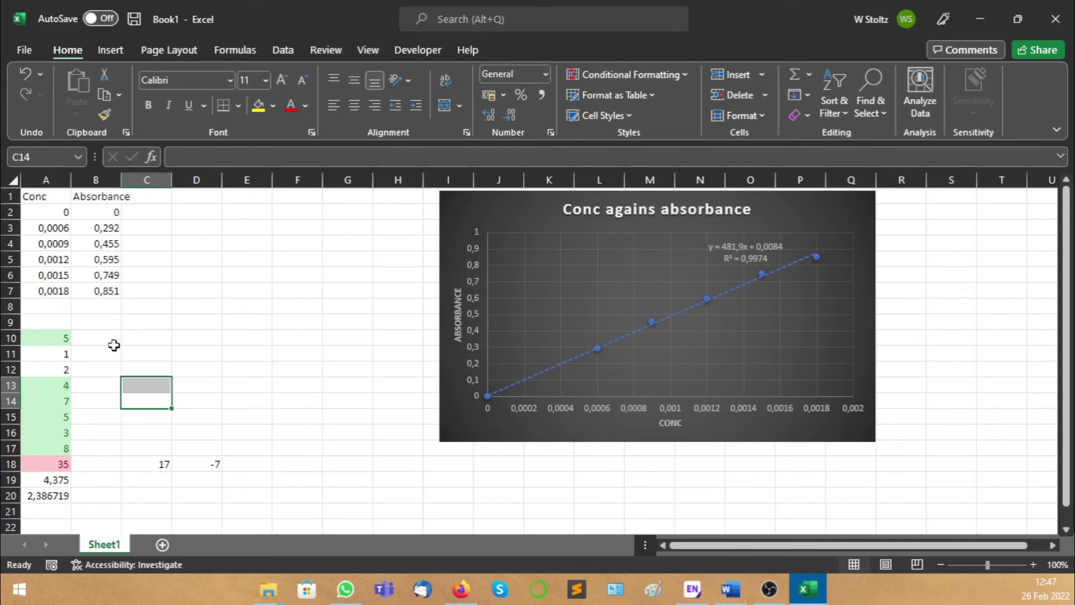
{"action": "left_click", "coordinate": [637, 70]}
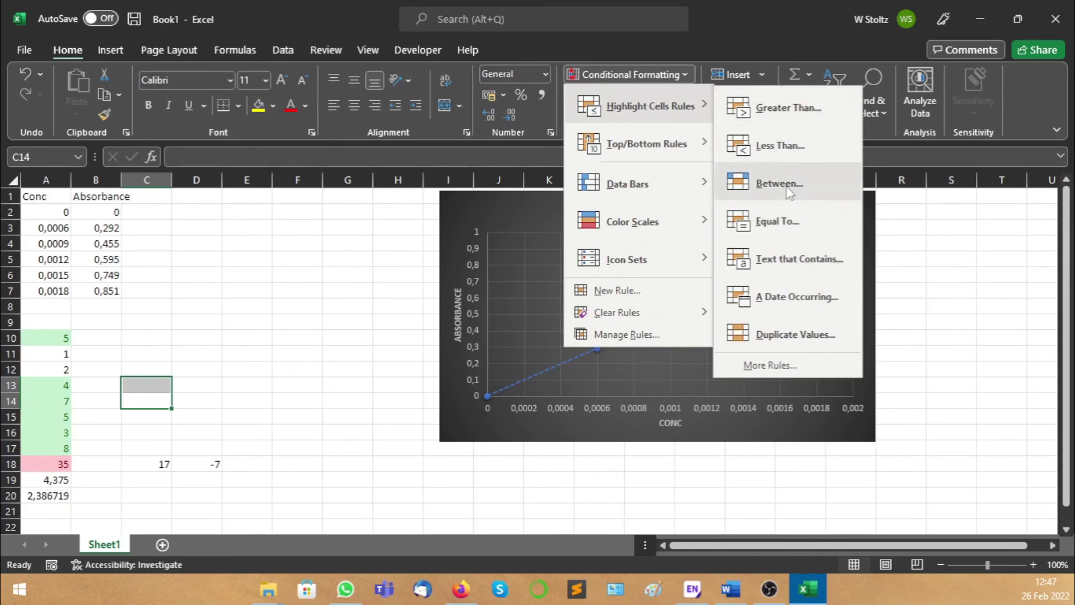
{"action": "key", "text": "Escape"}
{"action": "key", "text": "Escape"}
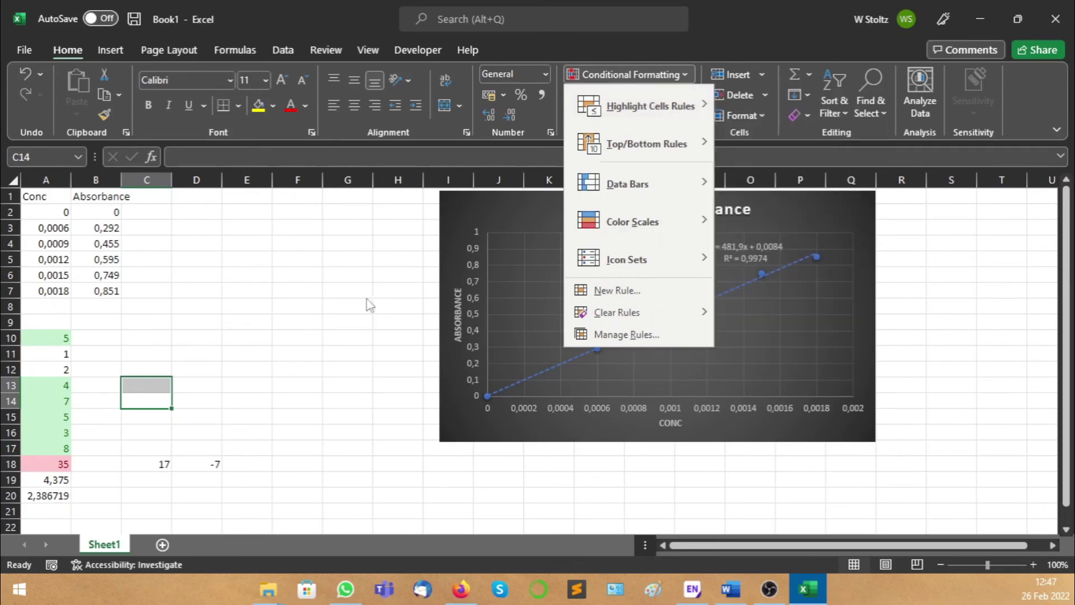
{"action": "left_click", "coordinate": [140, 430]}
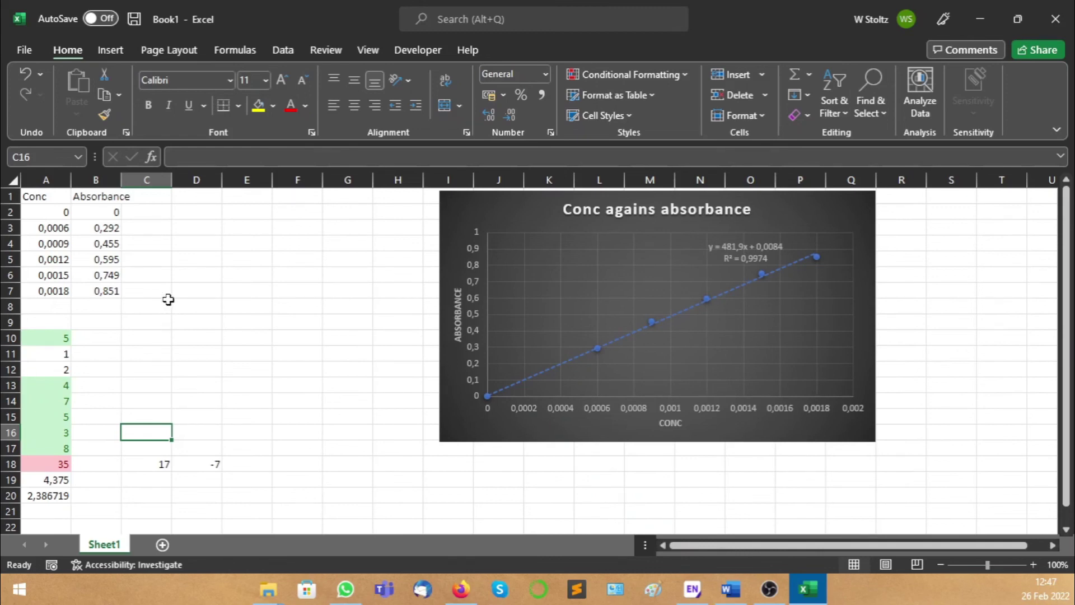
{"action": "left_click", "coordinate": [125, 48]}
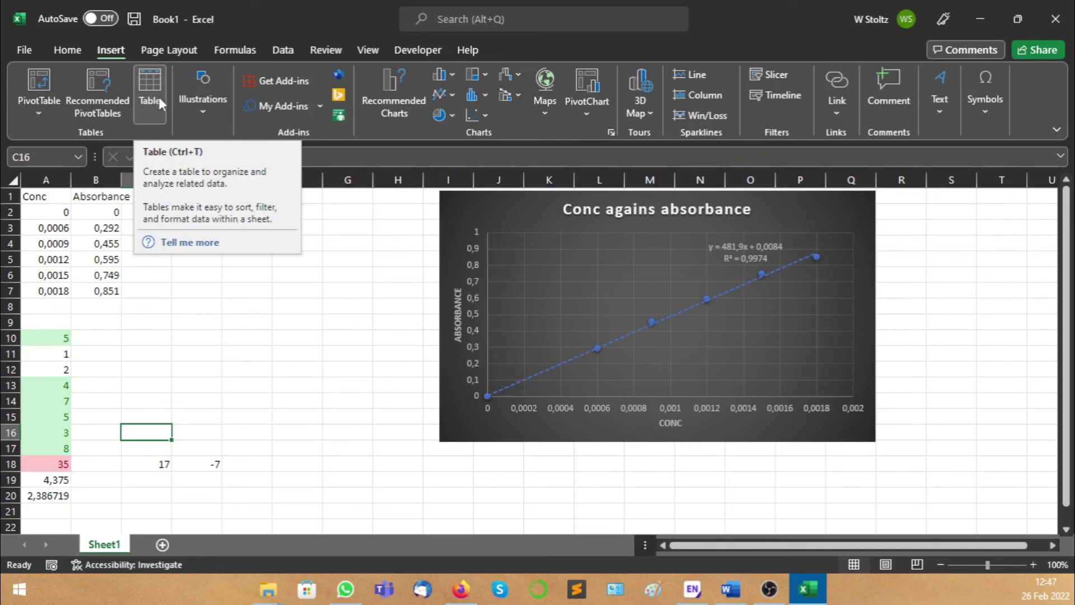
{"action": "left_click", "coordinate": [180, 52]}
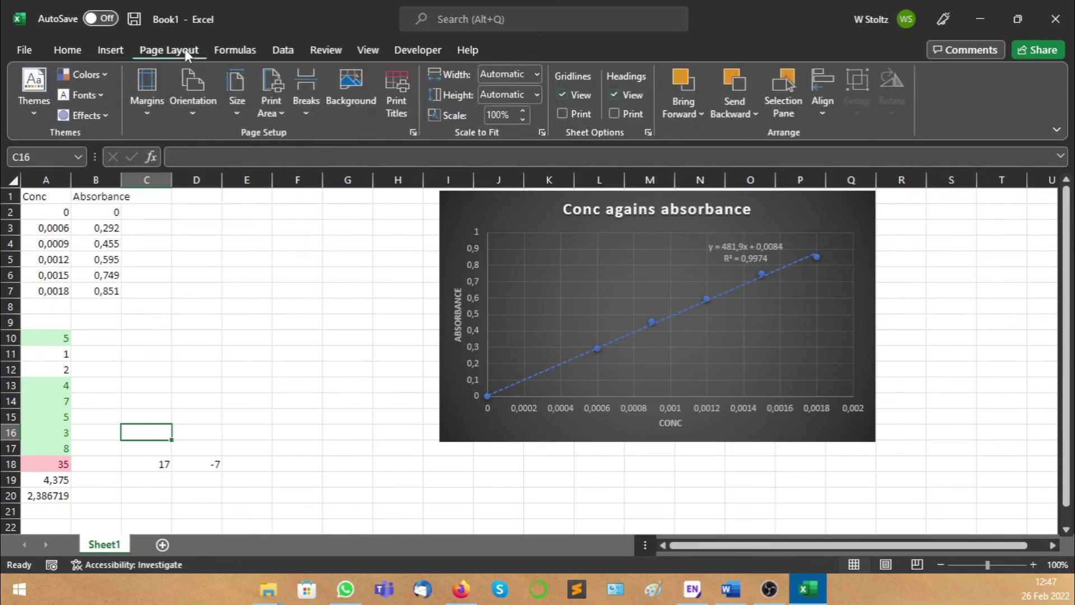
{"action": "left_click", "coordinate": [242, 49]}
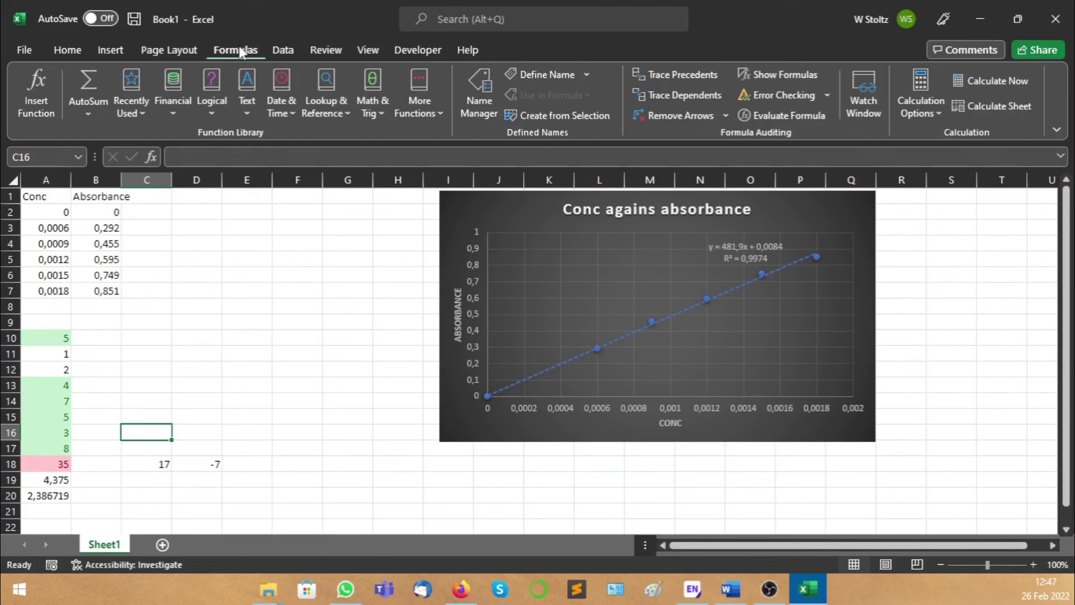
{"action": "left_click", "coordinate": [282, 50]}
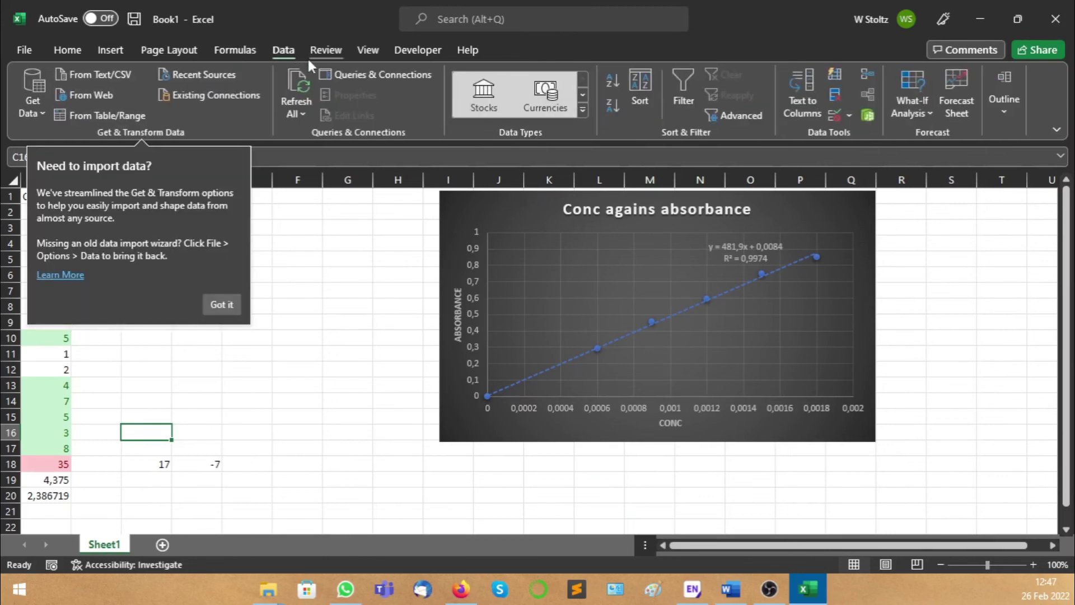
{"action": "left_click", "coordinate": [222, 304]}
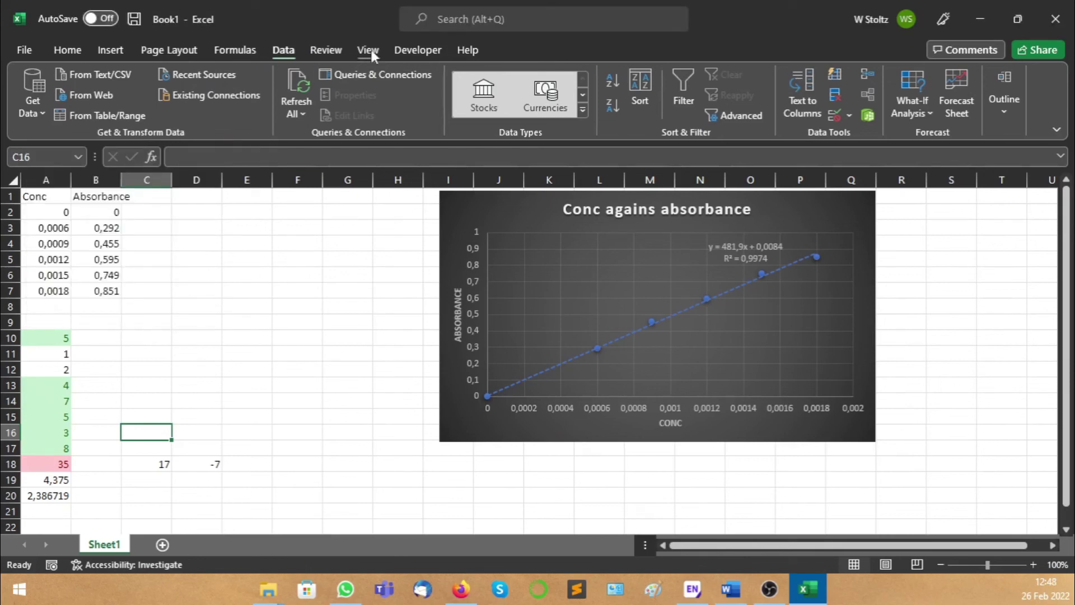
- Start recording a macro with the default settings, stored in This Workbook, and stop the recording without performing any actions
{"action": "left_click", "coordinate": [403, 52]}
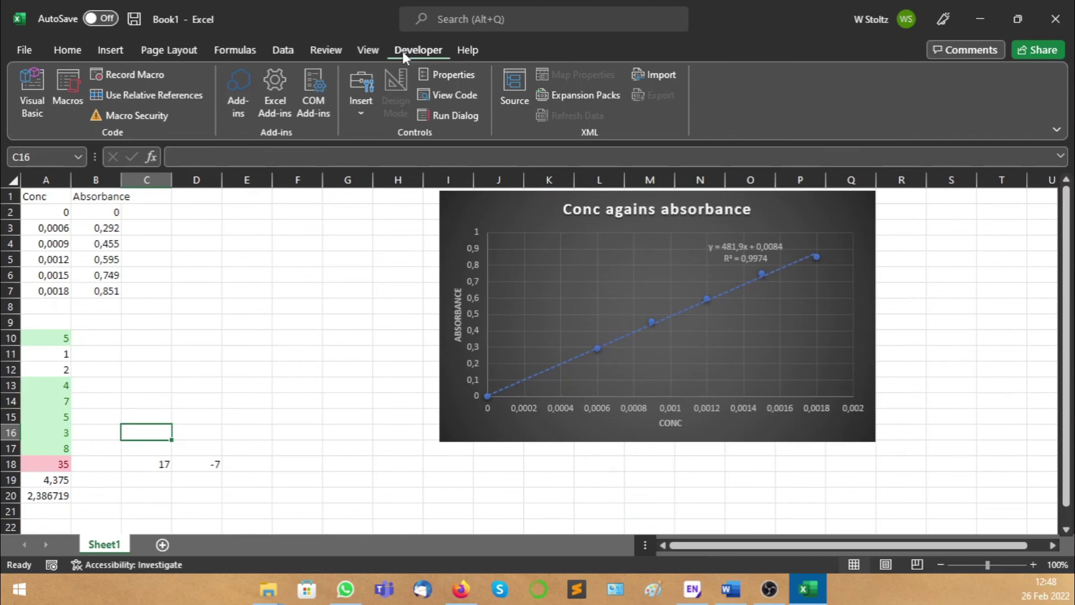
{"action": "left_click", "coordinate": [152, 415]}
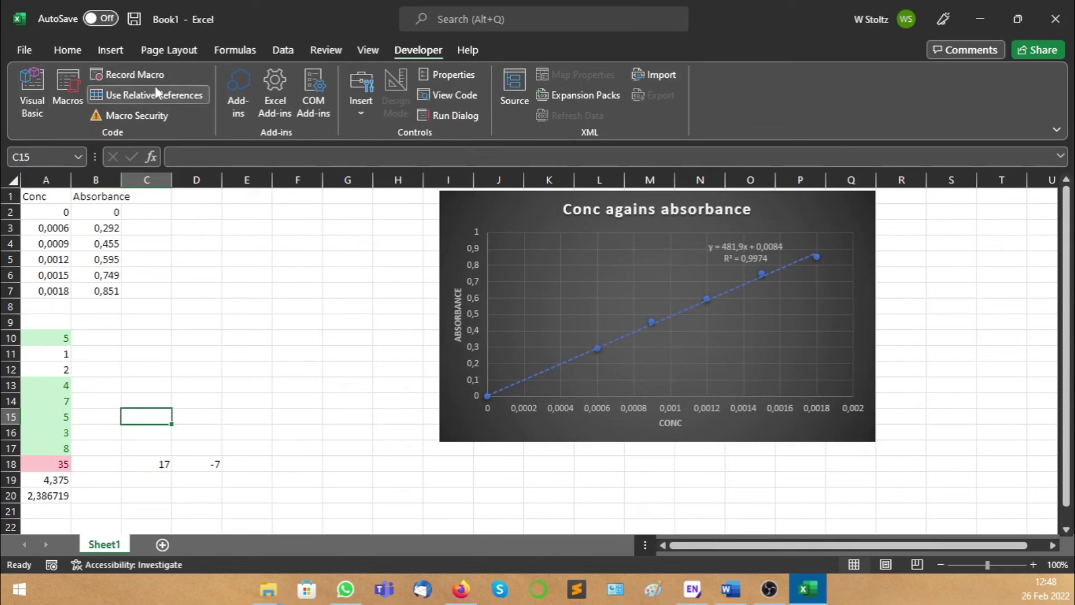
{"action": "left_click", "coordinate": [120, 75]}
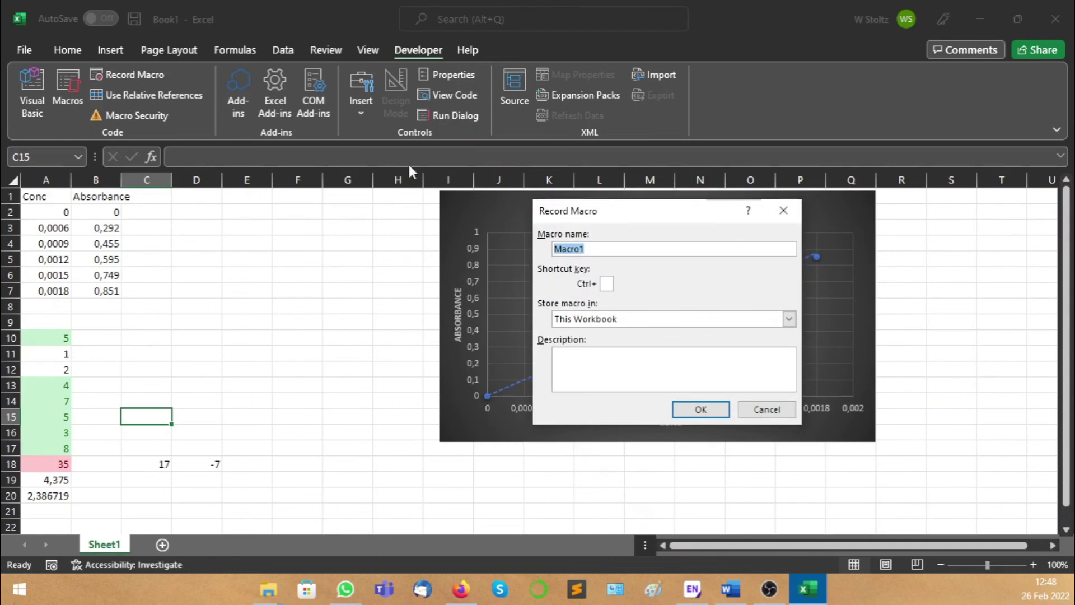
{"action": "left_click", "coordinate": [707, 414]}
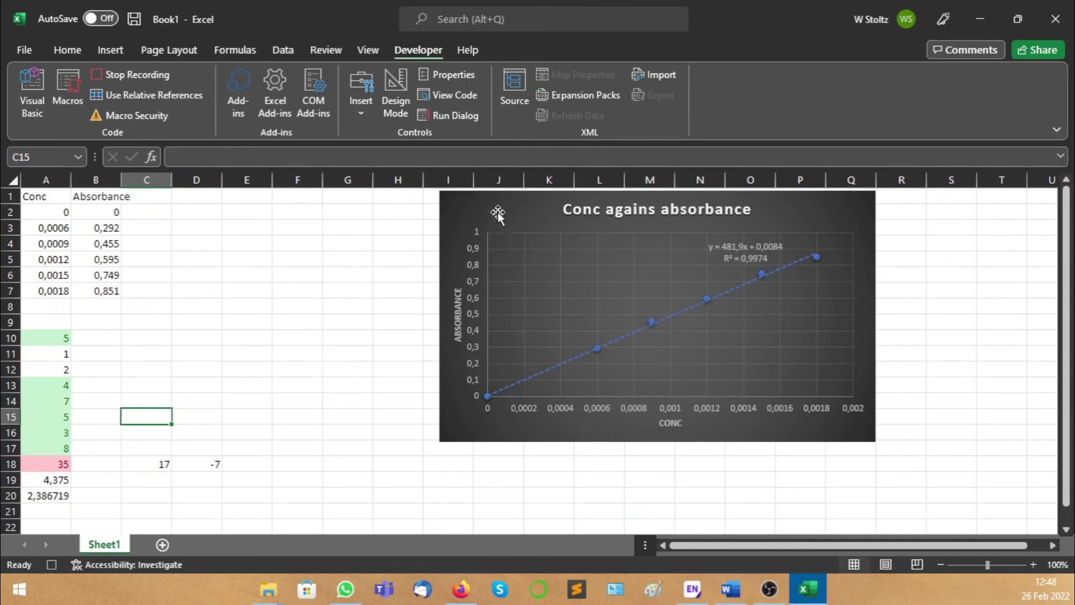
{"action": "left_click", "coordinate": [150, 77]}
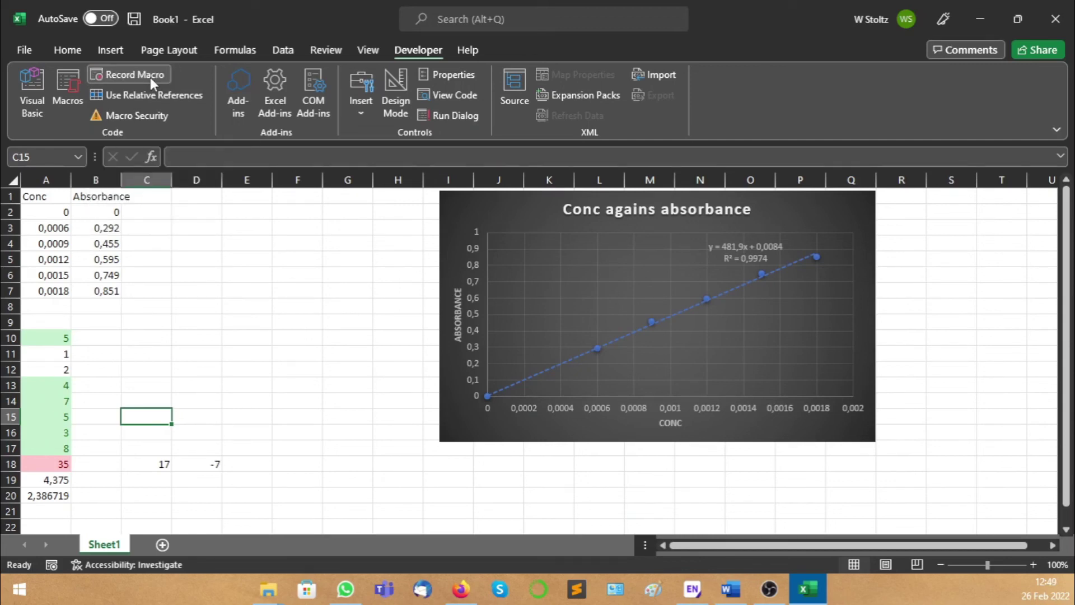
{"action": "left_click", "coordinate": [66, 51]}
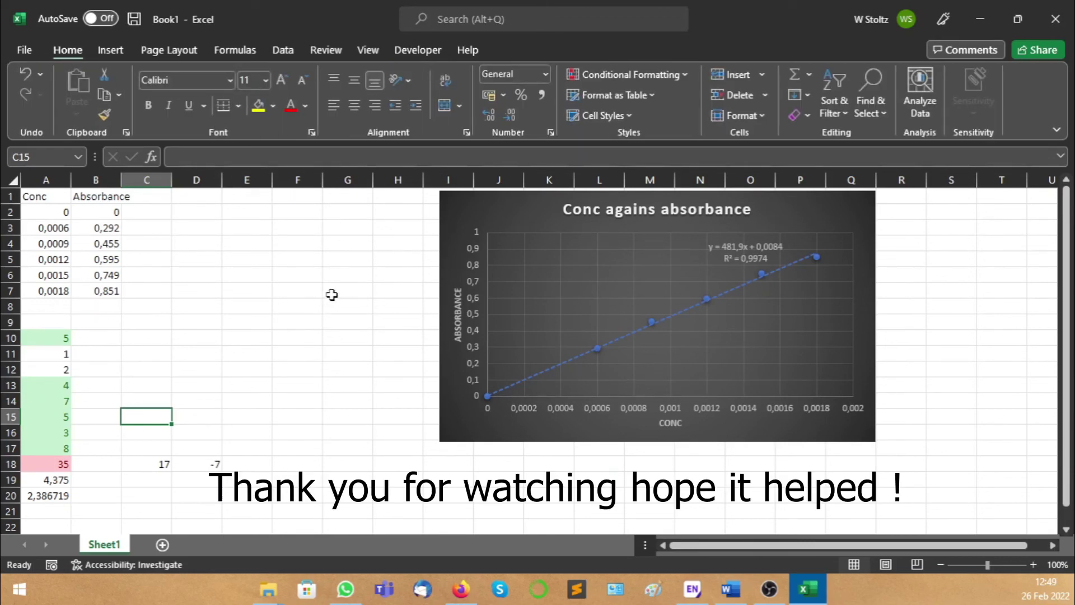